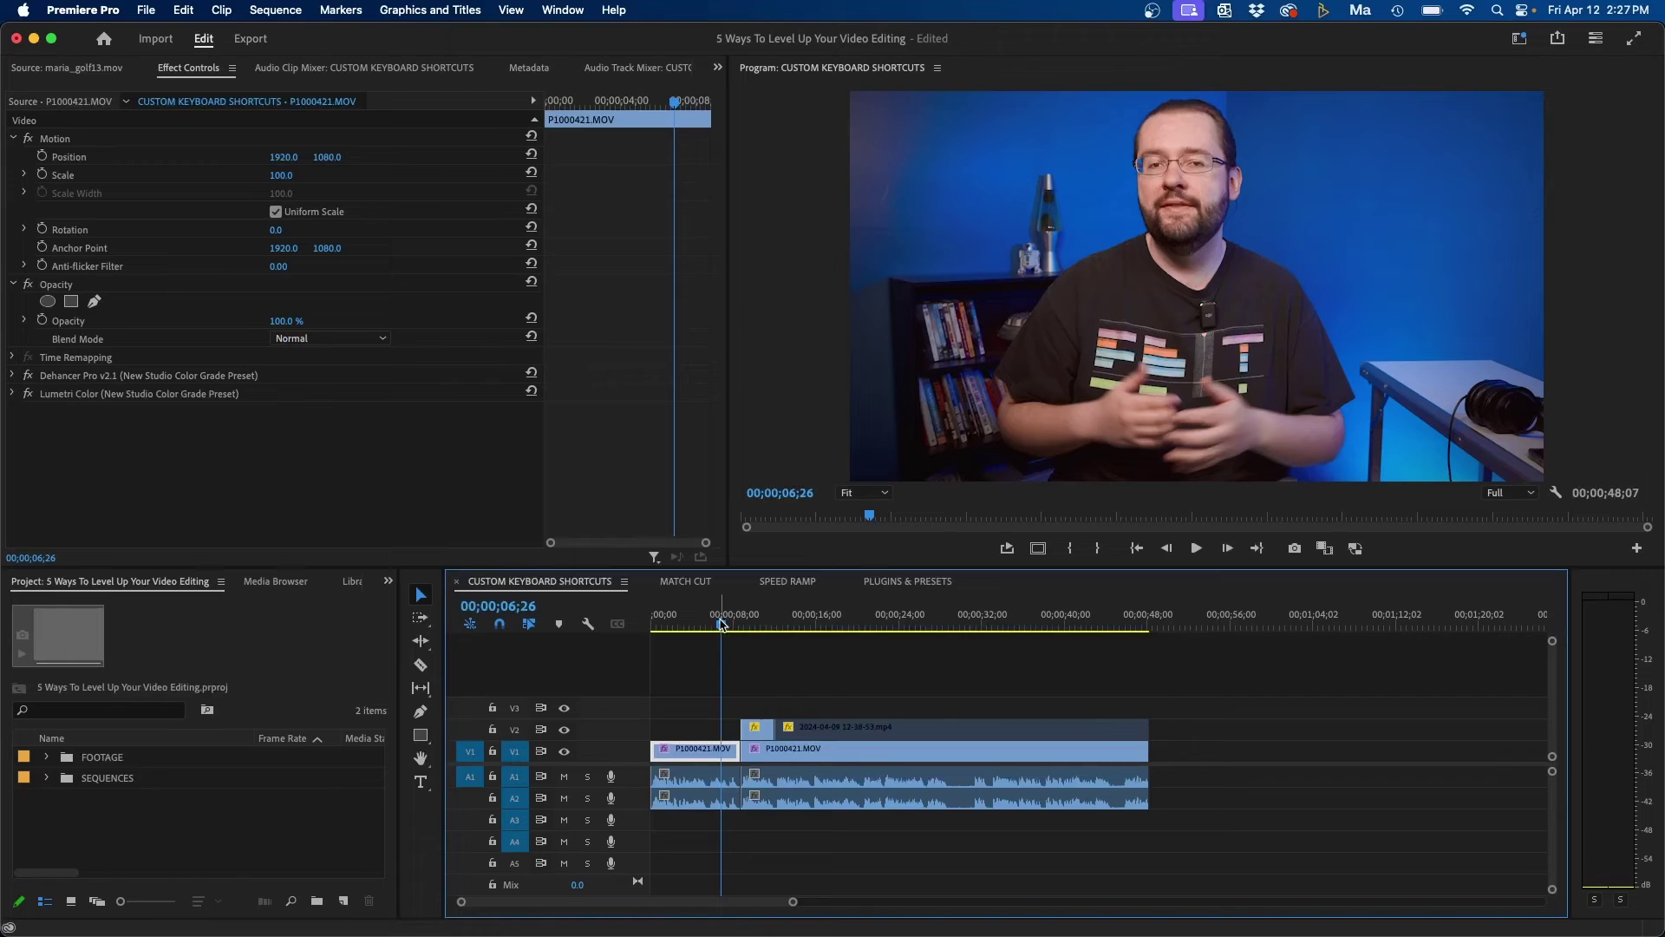
- Step through the sequence, checking the screen-recording and P1000421.MOV clips, then deselect all clips
{"action": "key", "text": "Down"}
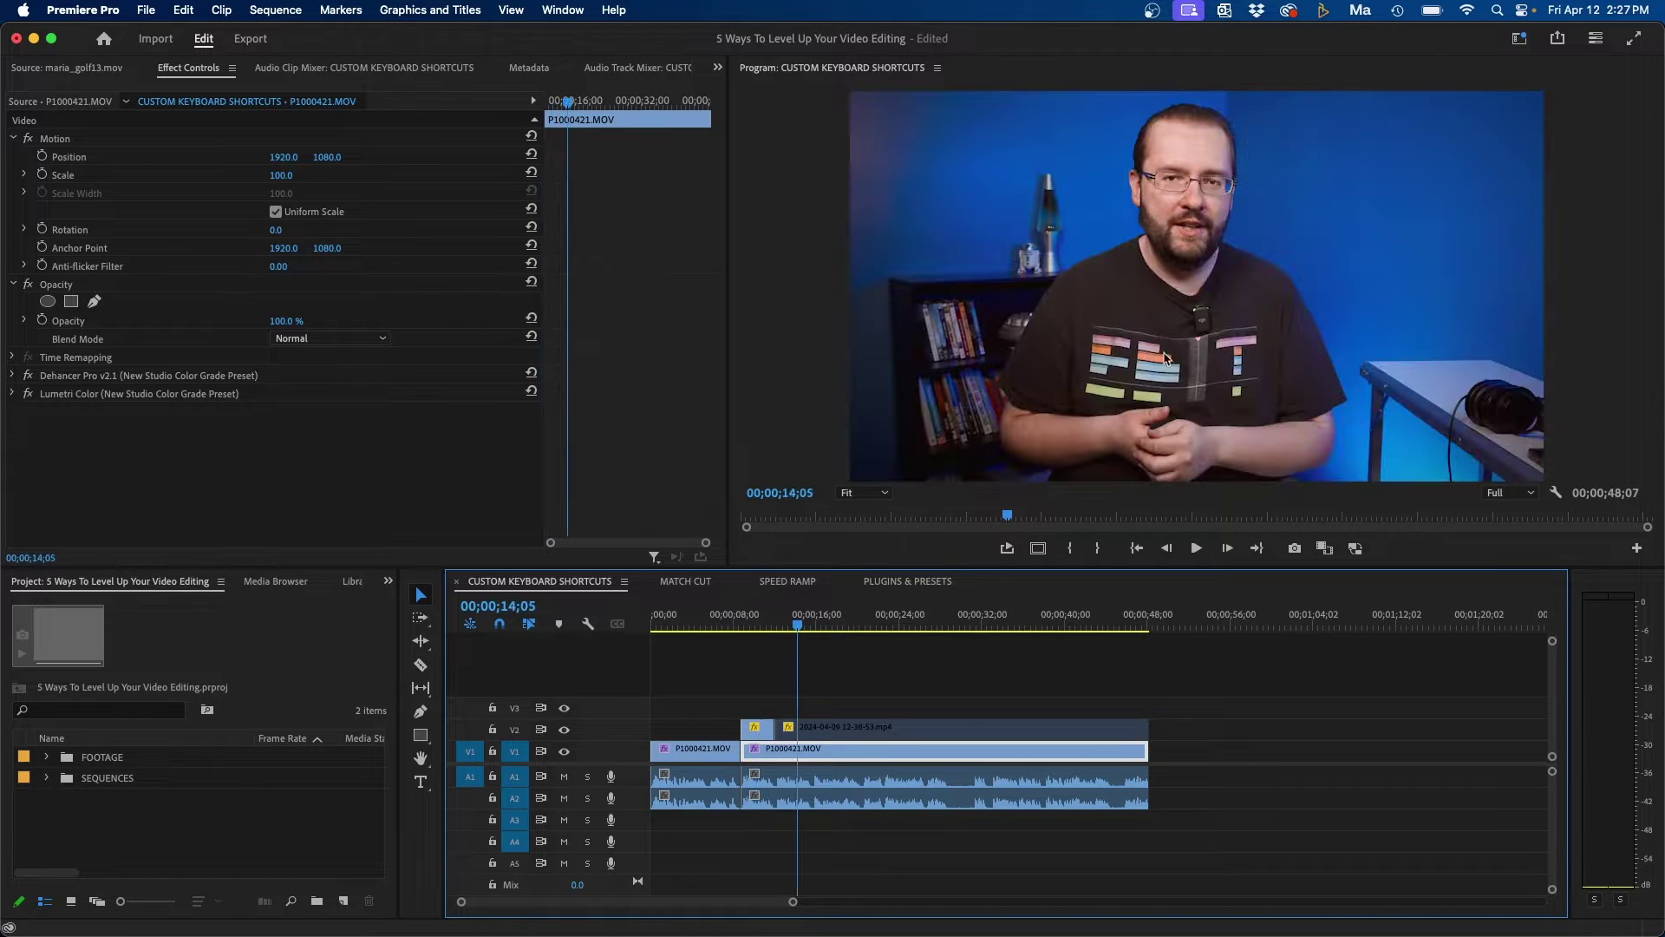
{"action": "left_click", "coordinate": [870, 727]}
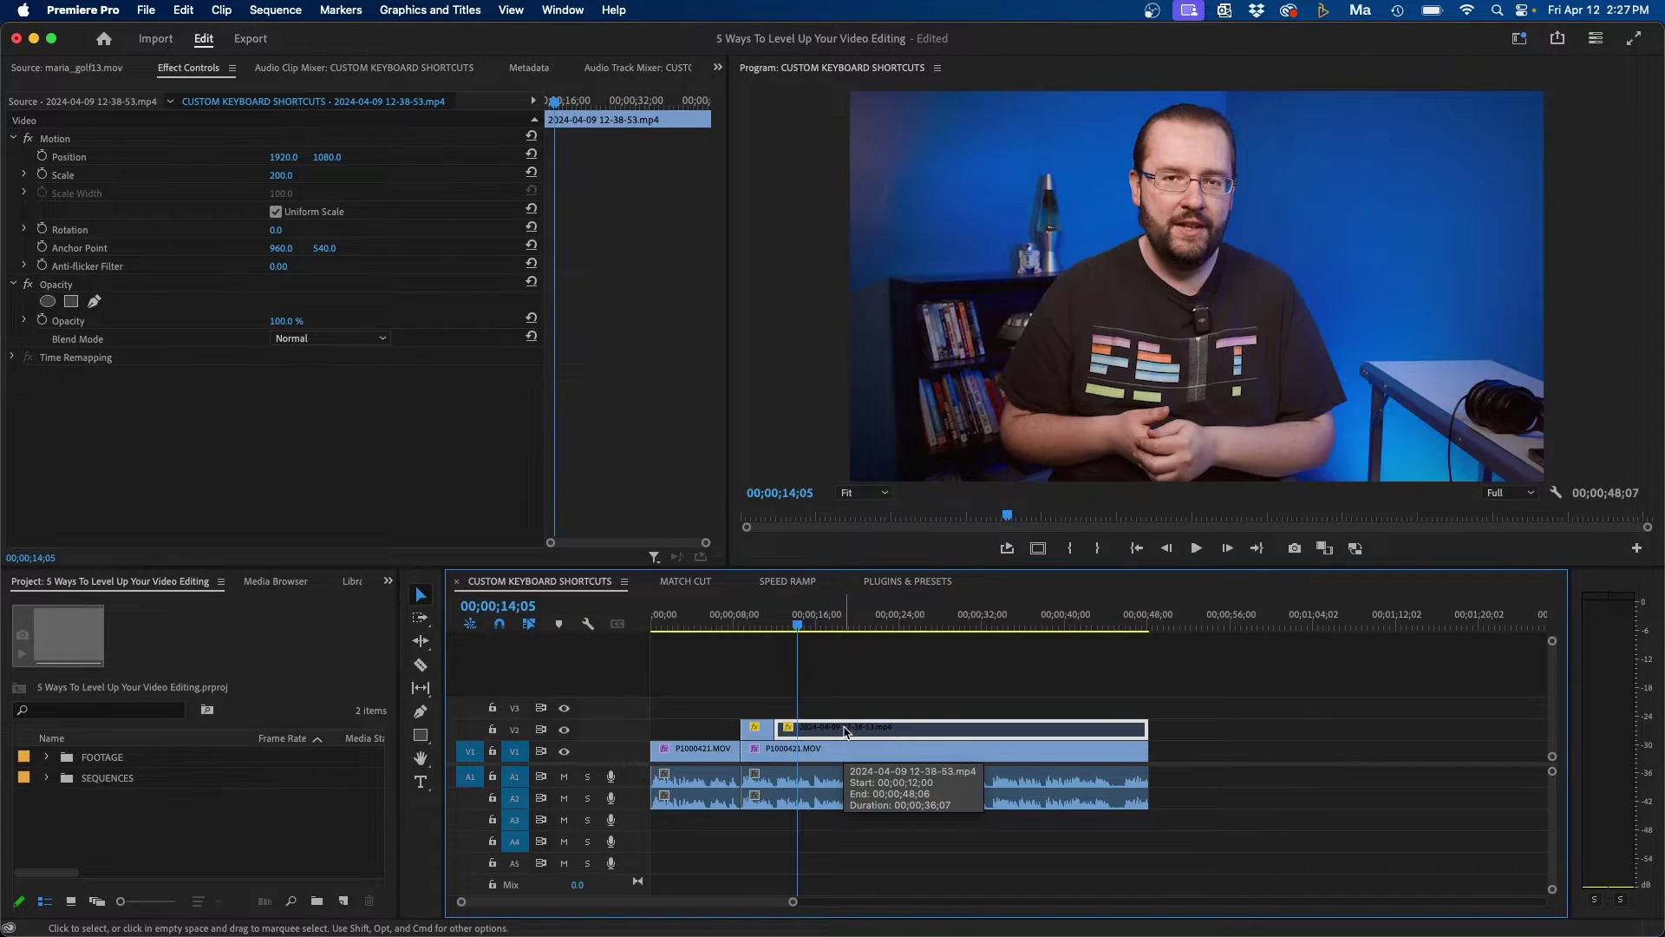
{"action": "left_click", "coordinate": [834, 755]}
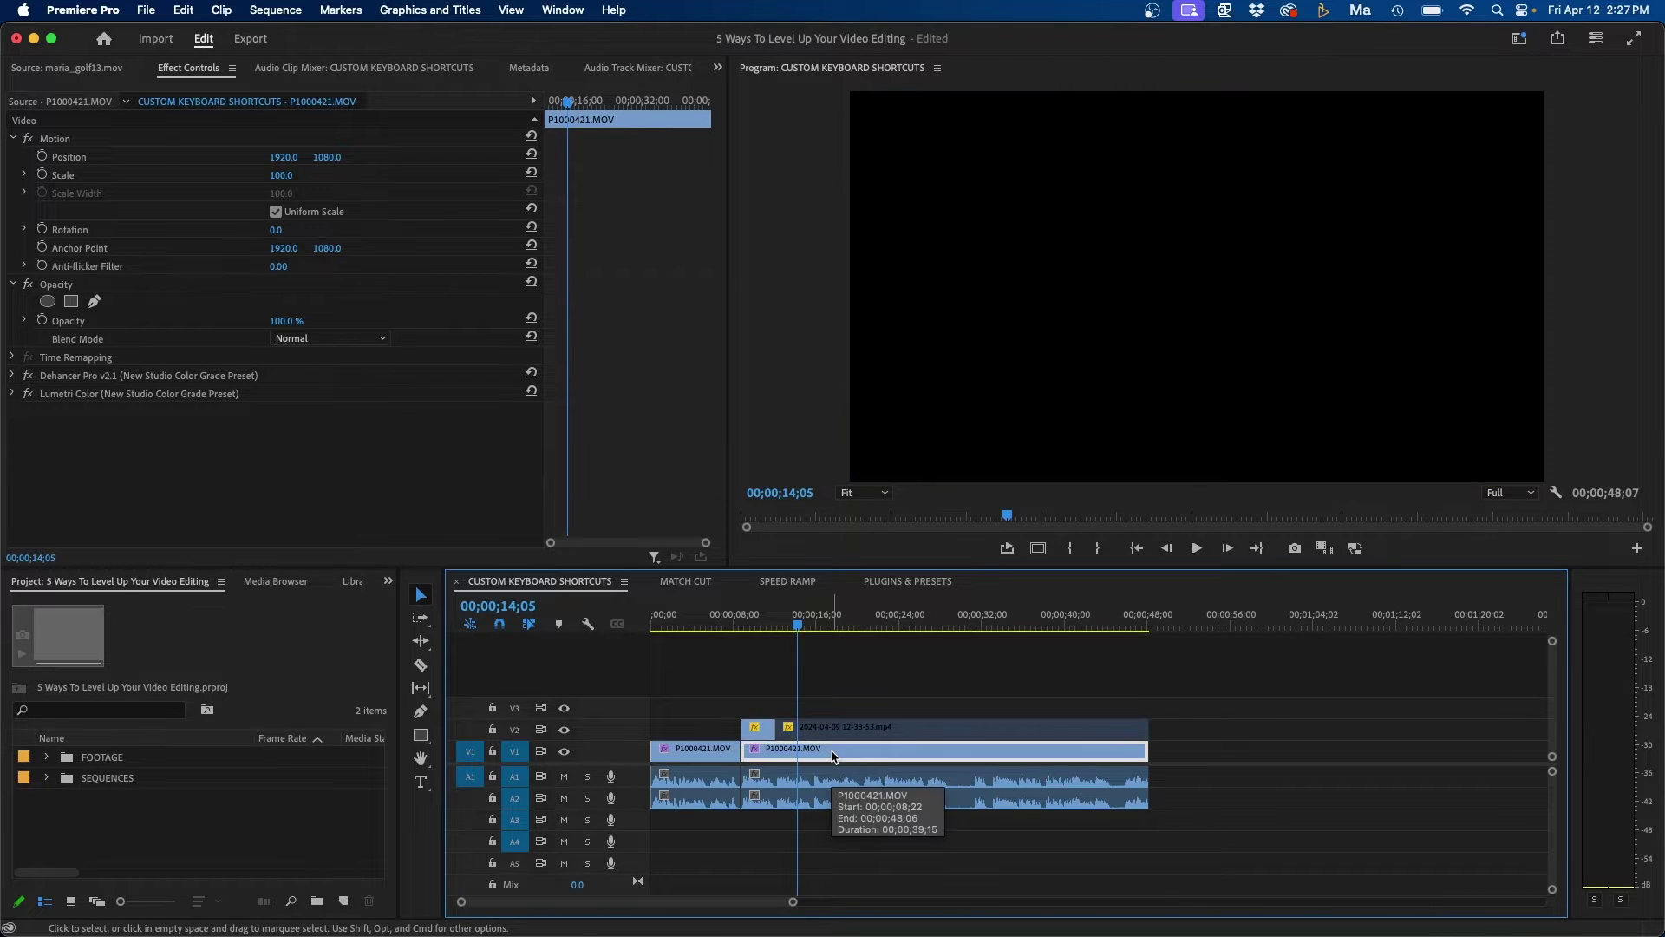
{"action": "key", "text": "super+shift+a"}
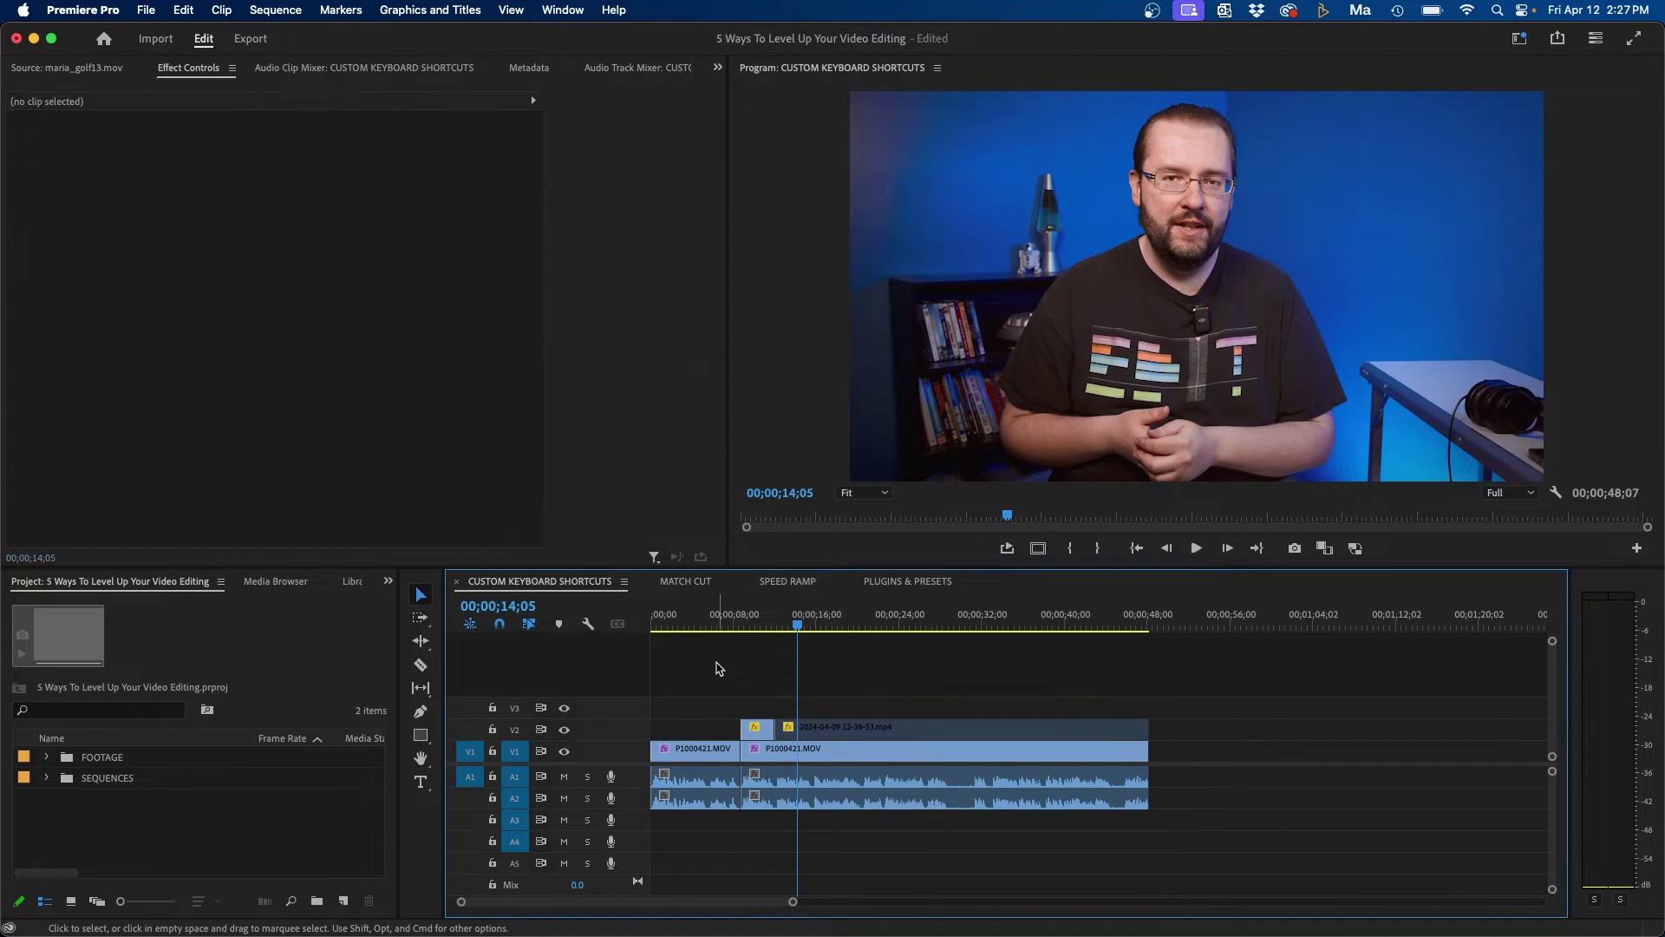
- Replace the Clip > Enable keyboard shortcut with 0
{"action": "left_click", "coordinate": [95, 10]}
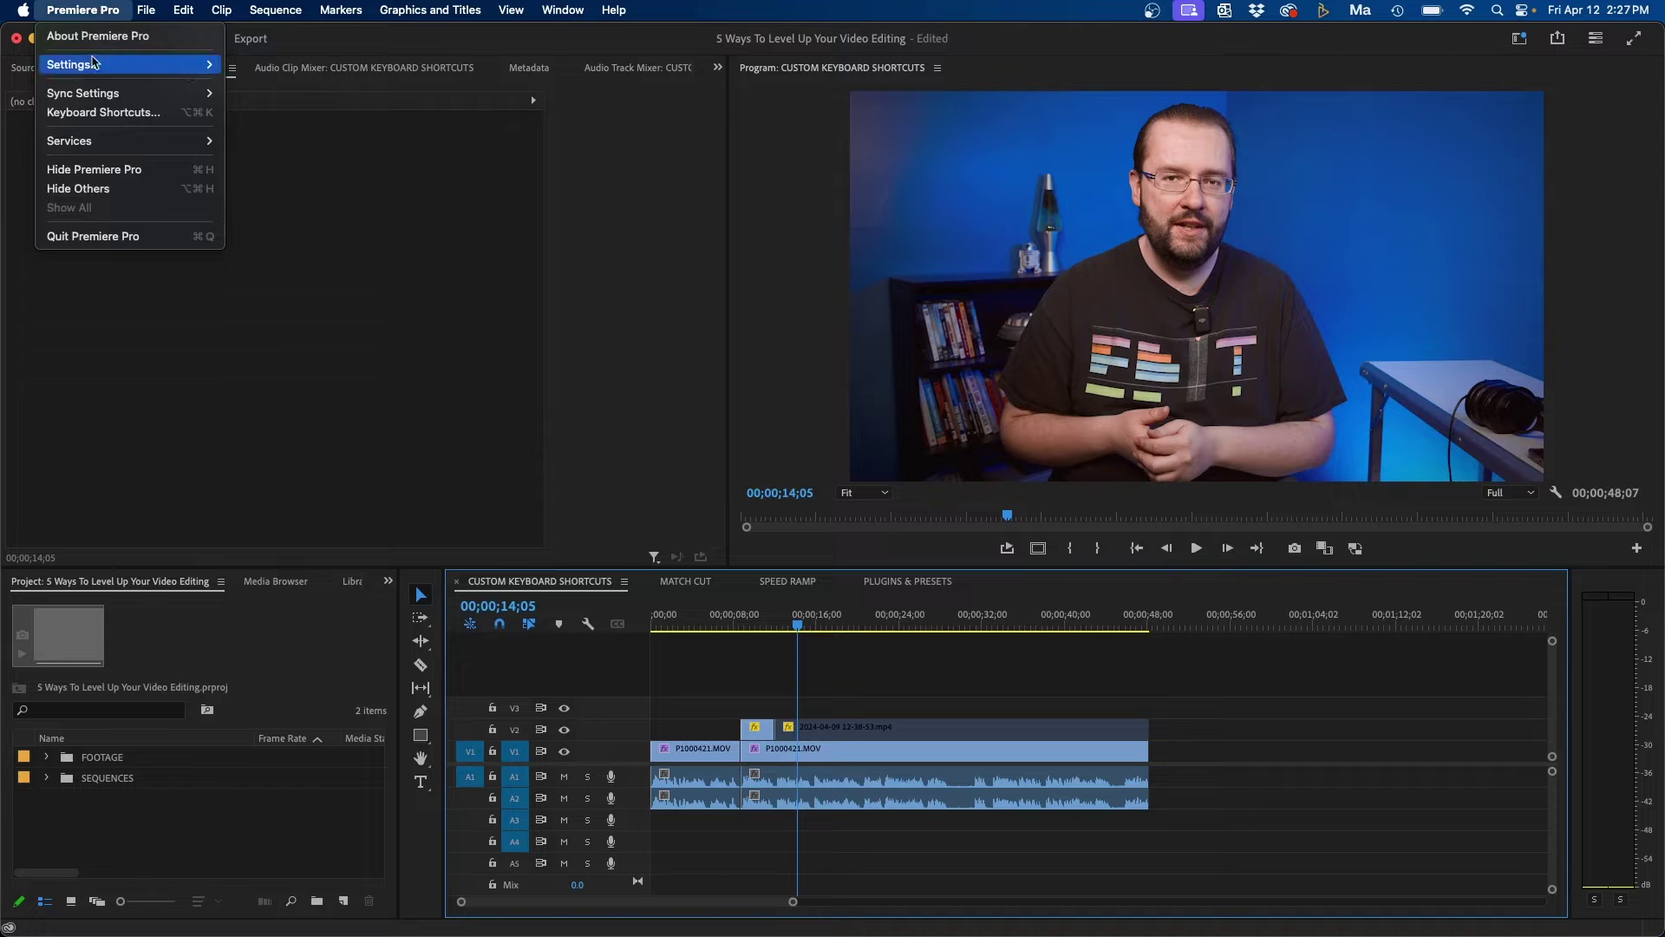
{"action": "left_click", "coordinate": [92, 118]}
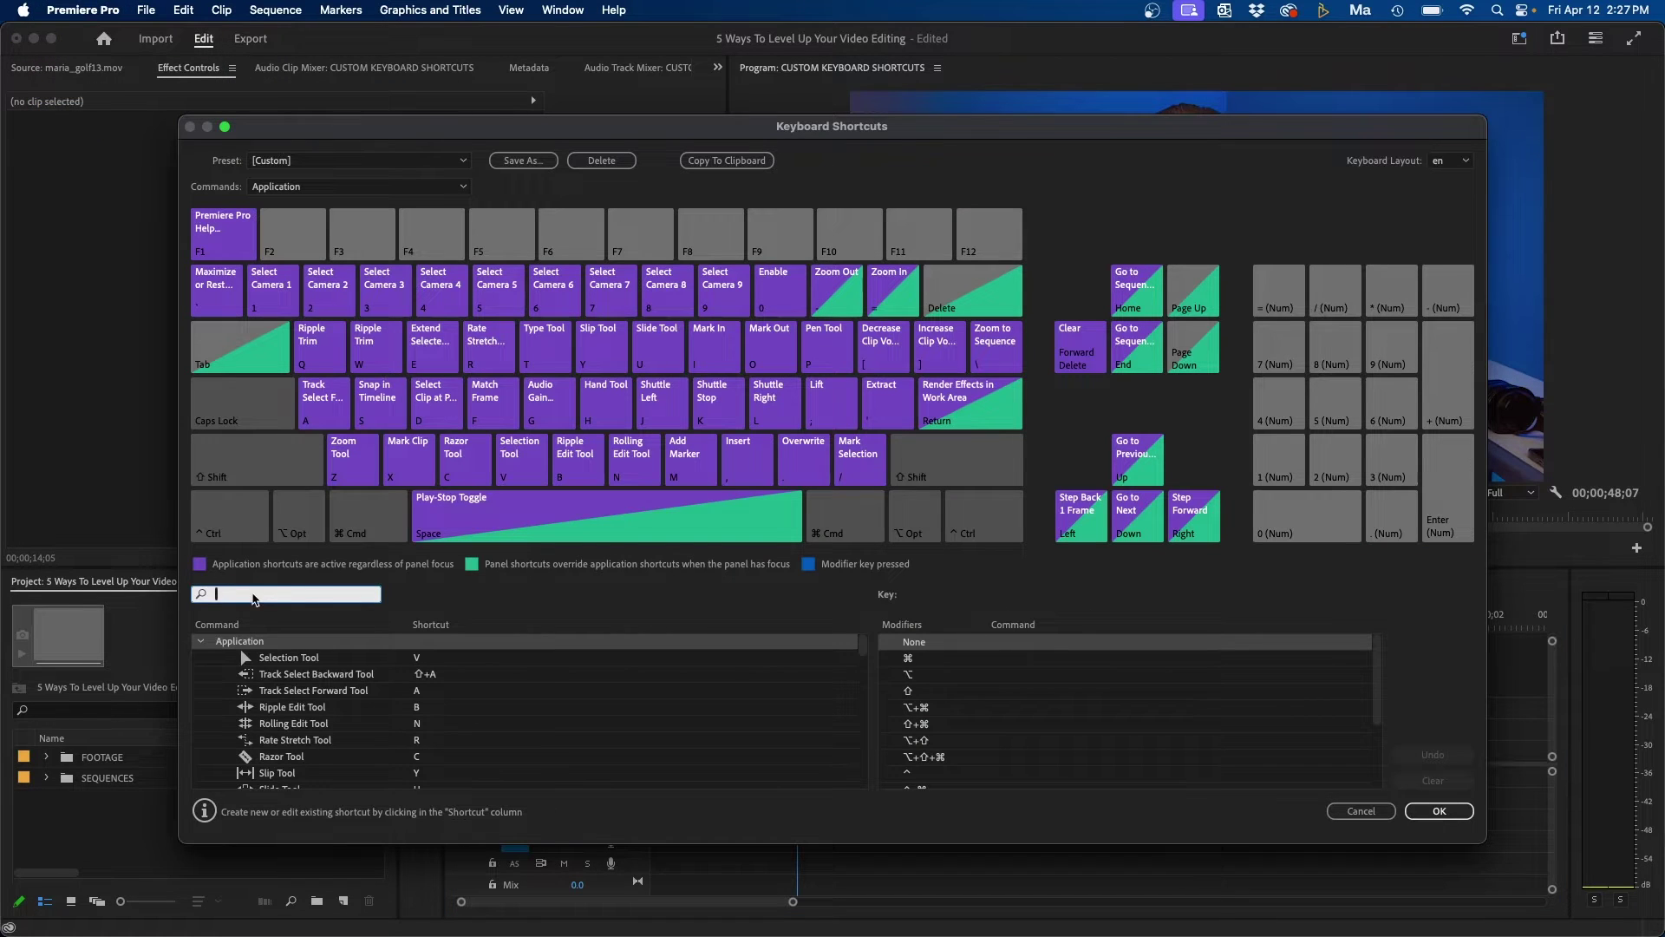
{"action": "type", "text": "enable"}
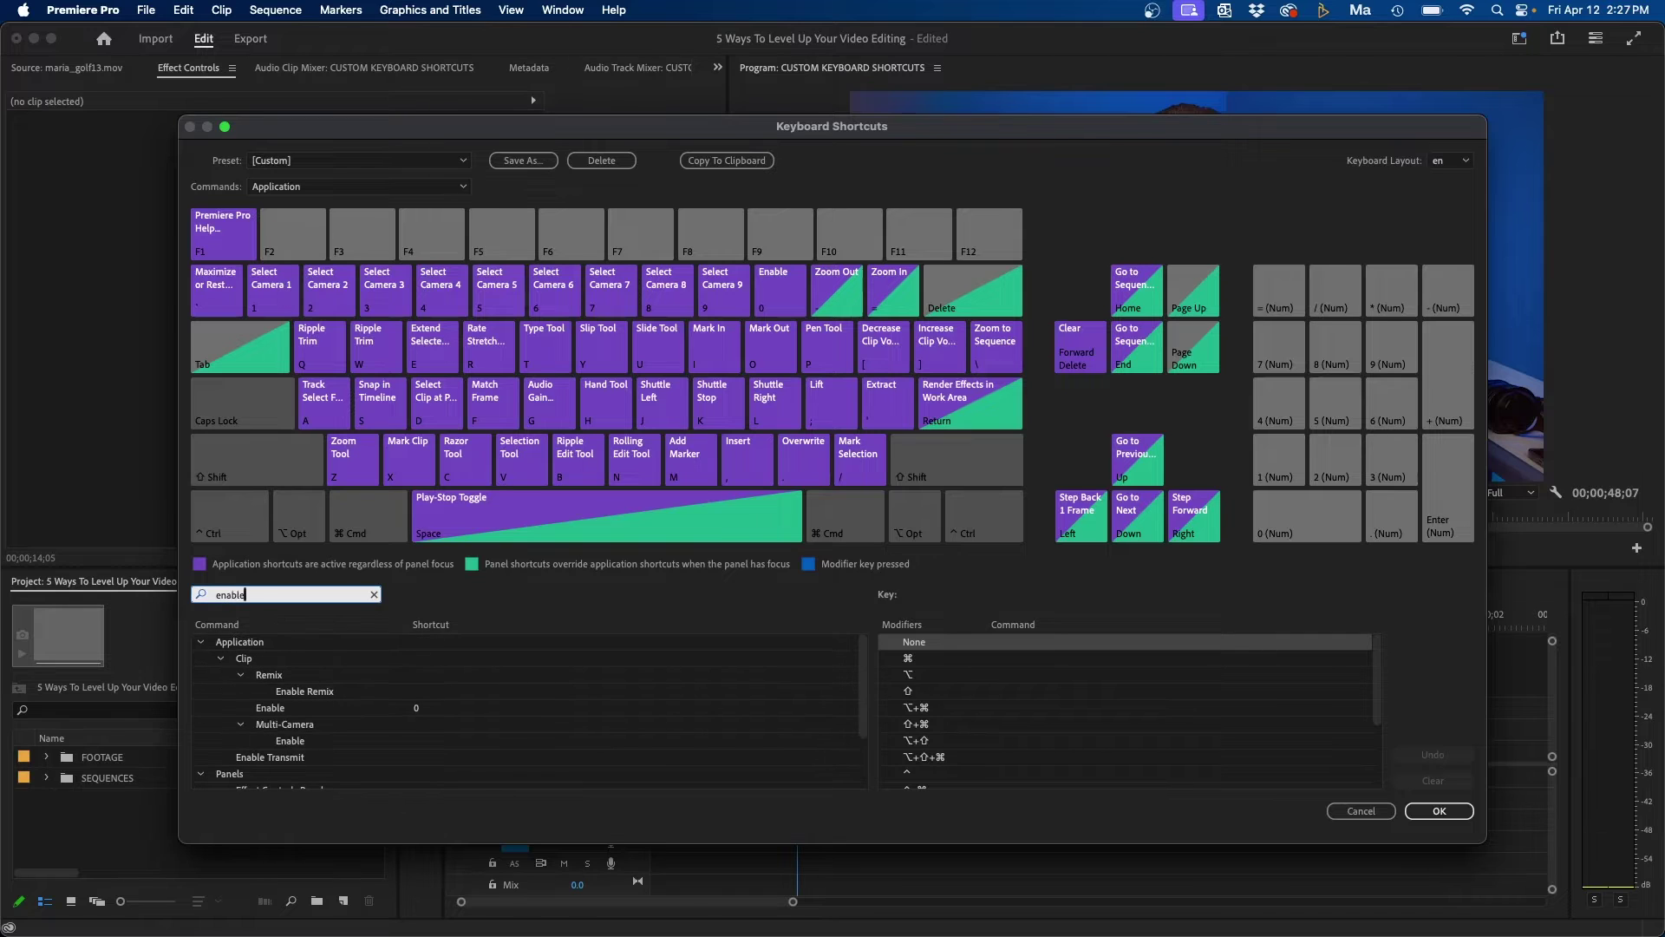
{"action": "left_click", "coordinate": [418, 709]}
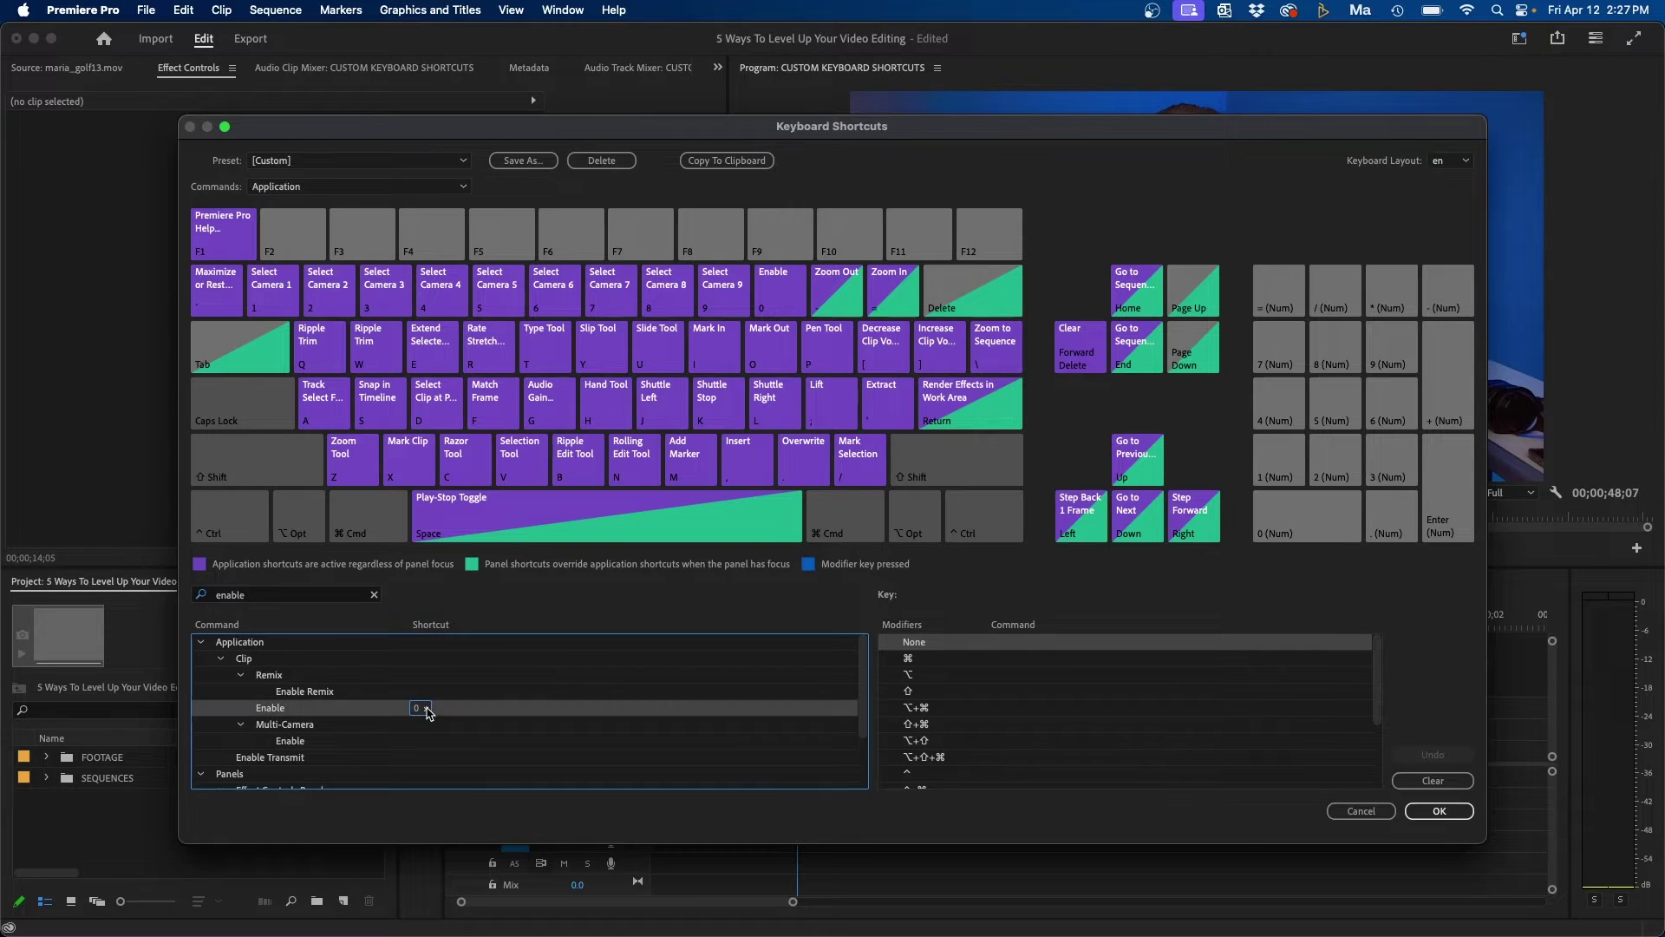
{"action": "left_click", "coordinate": [426, 708]}
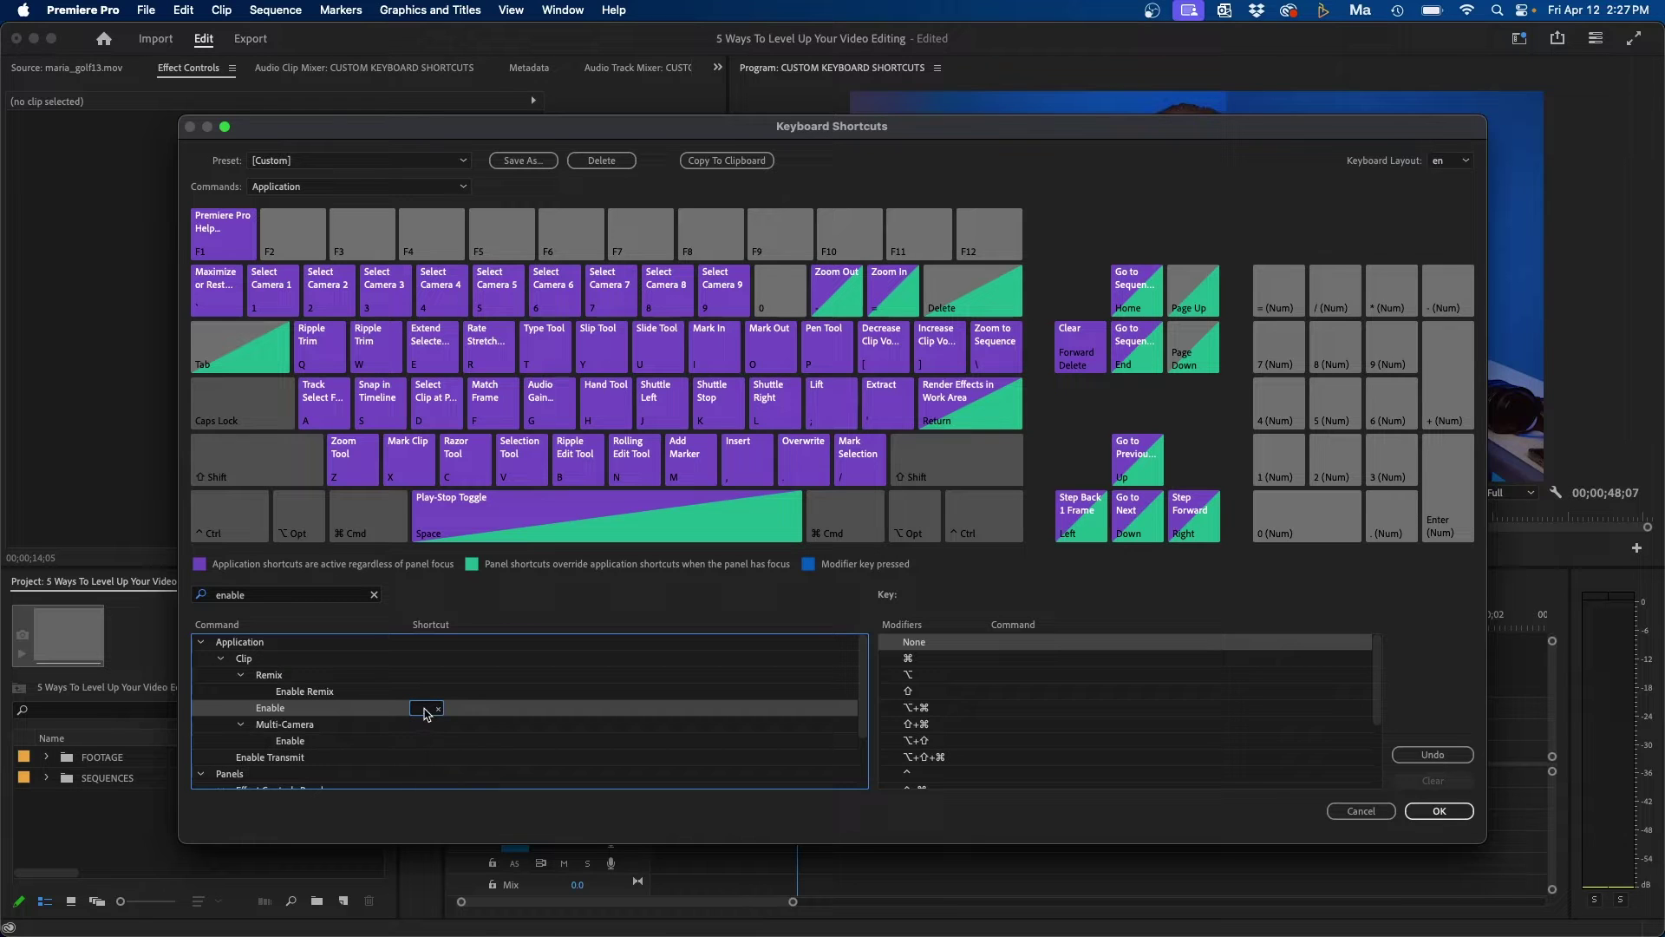
{"action": "key", "text": "0"}
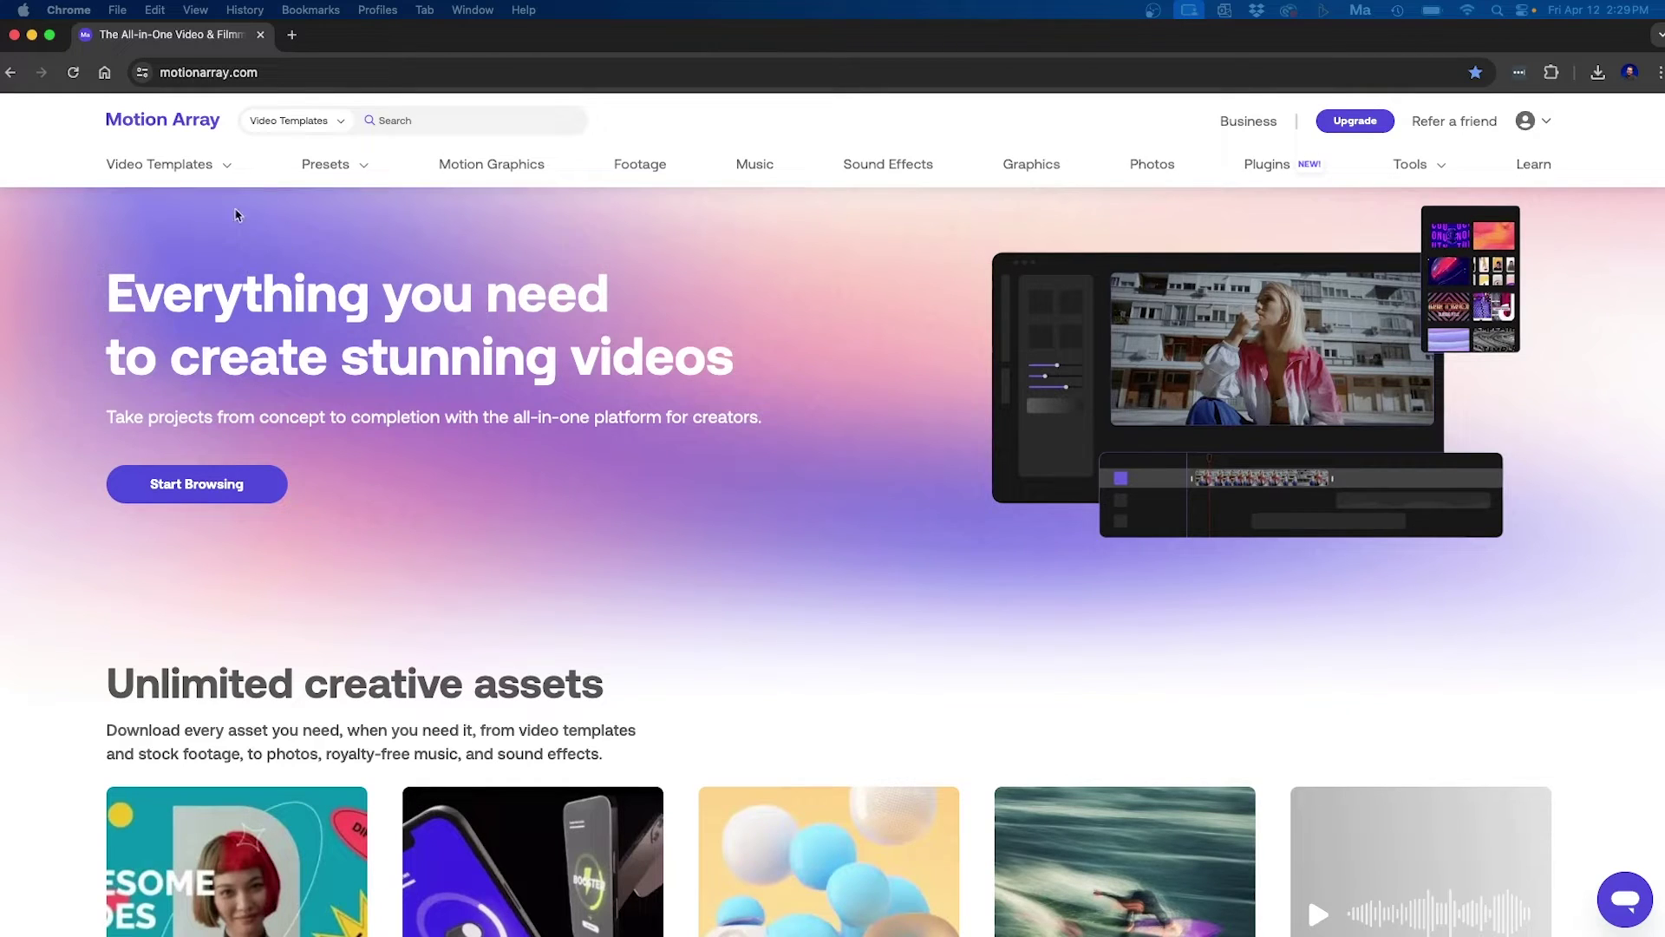
- Browse Motion Array's Plugins page down to the supported editing software cards
{"action": "mouse_move", "coordinate": [175, 167]}
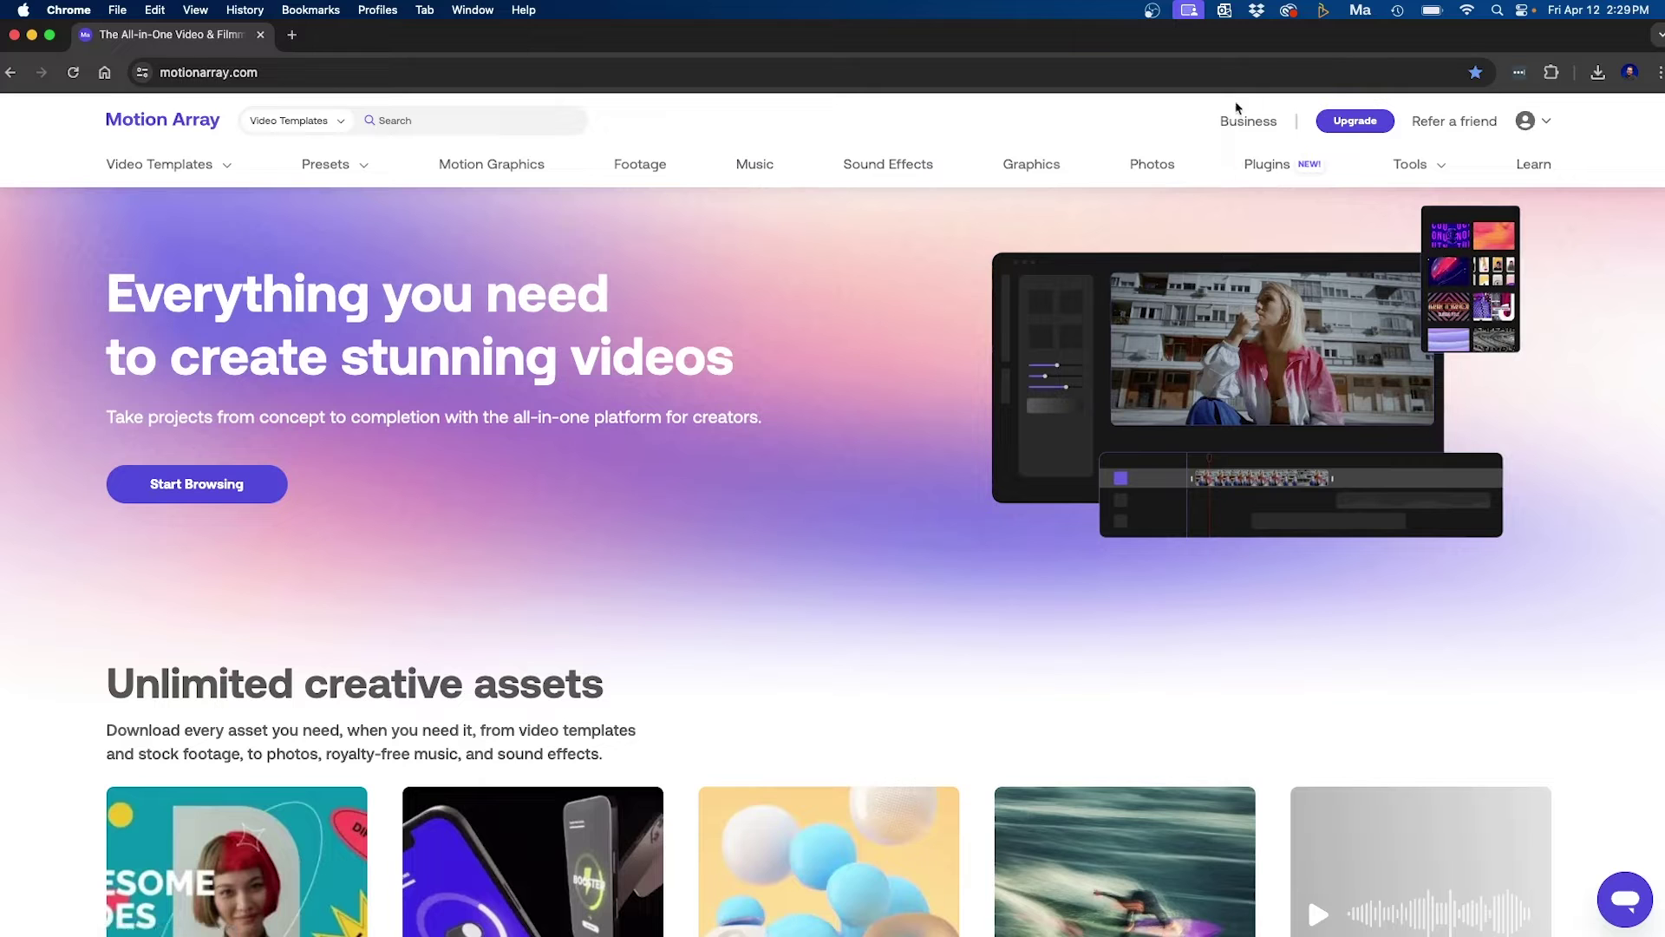
{"action": "left_click", "coordinate": [1262, 168]}
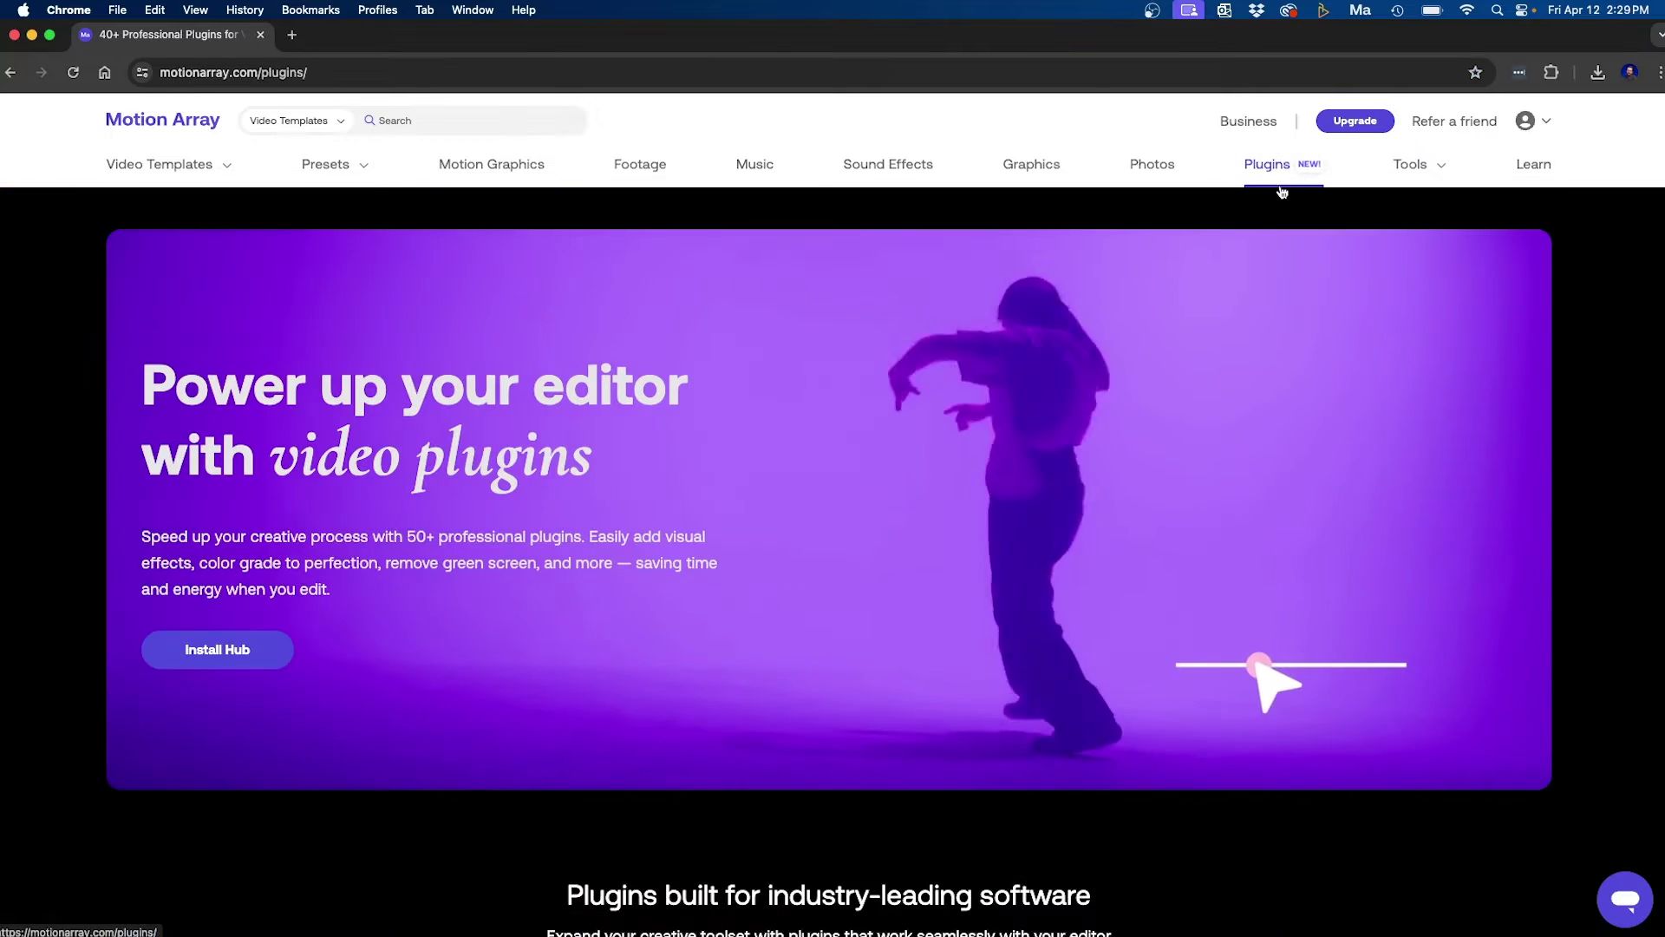
{"action": "scroll", "coordinate": [1353, 415], "scroll_direction": "down", "scroll_amount": 5}
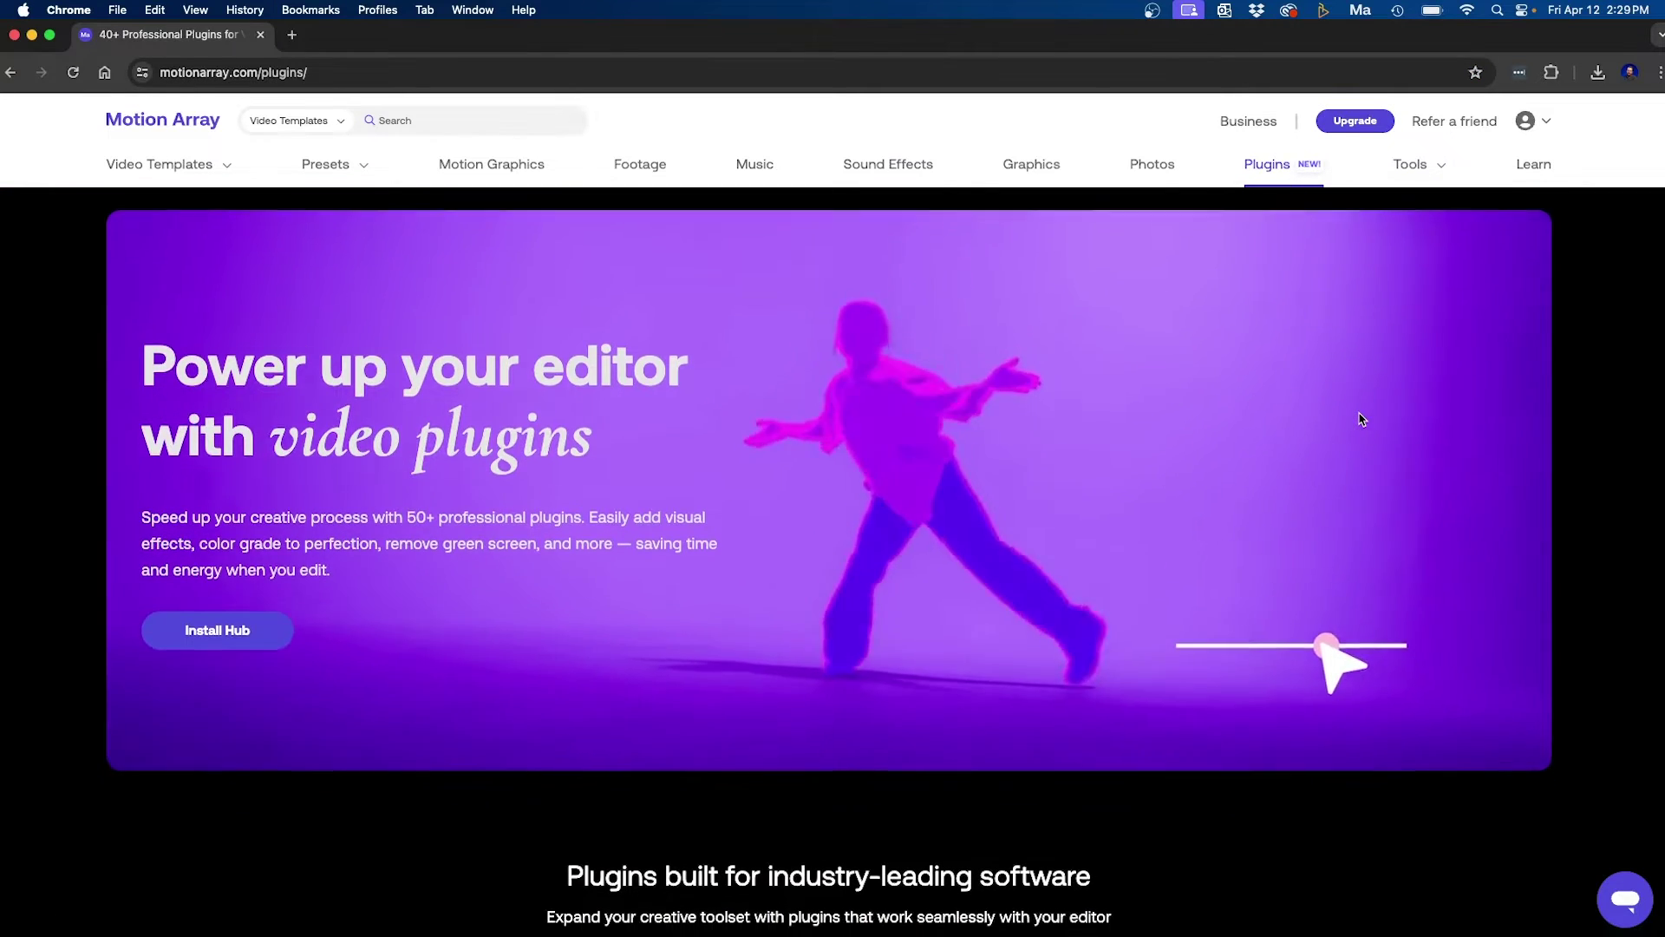
{"action": "scroll", "coordinate": [1360, 417], "scroll_direction": "down", "scroll_amount": 3}
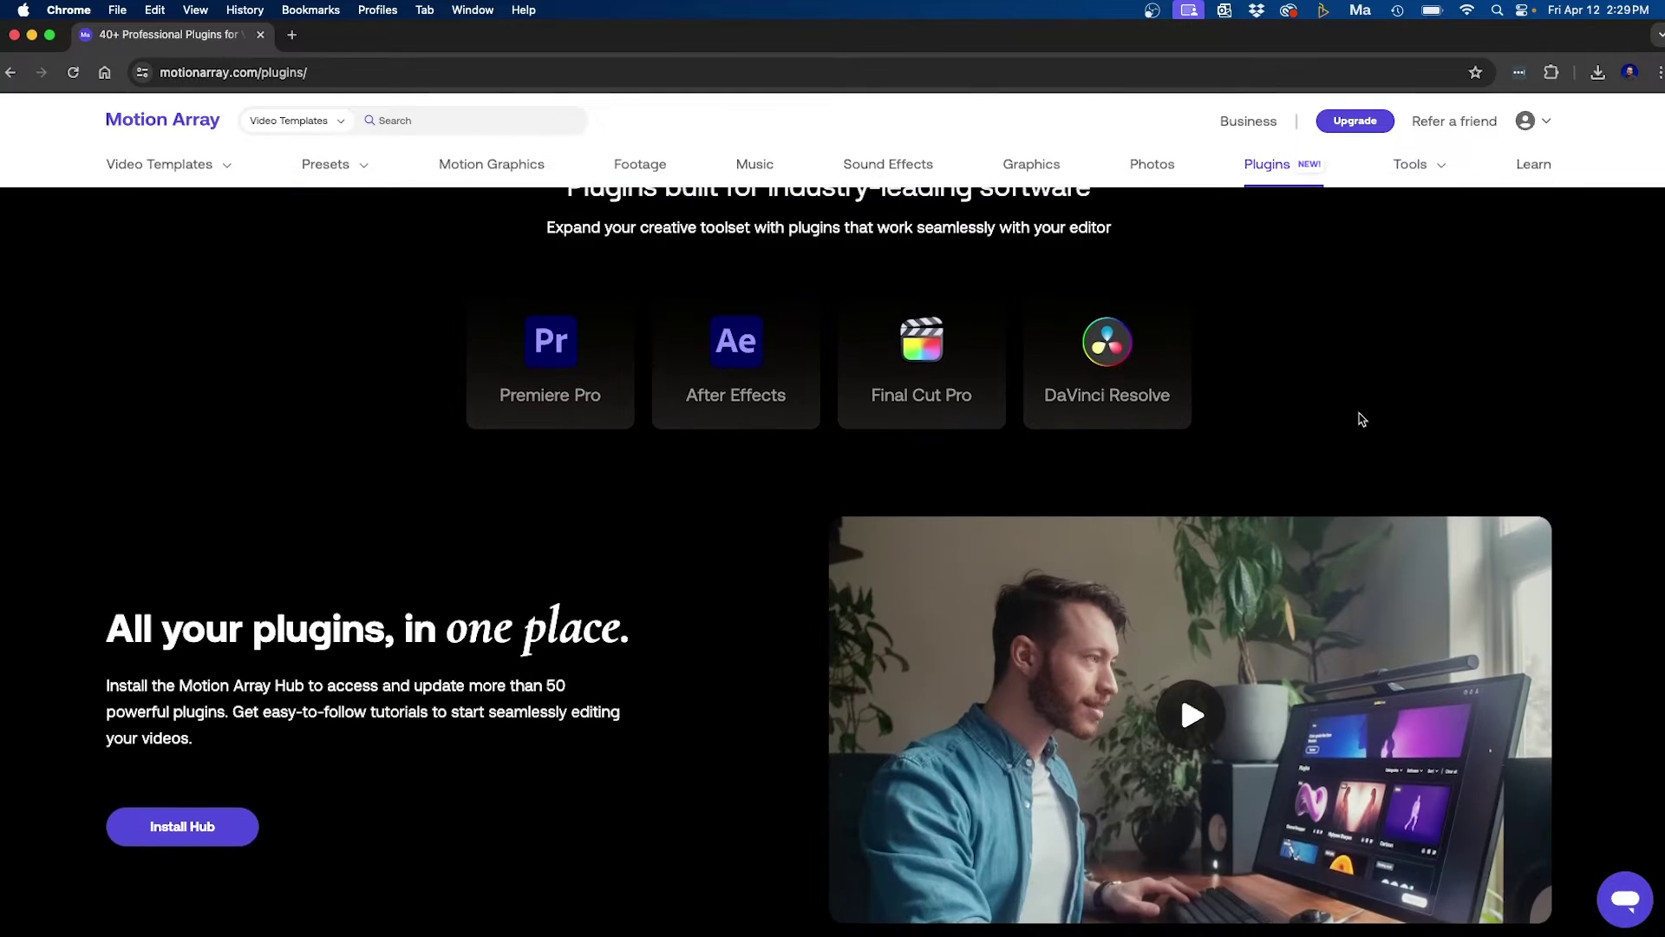
{"action": "scroll", "coordinate": [1360, 417], "scroll_direction": "up", "scroll_amount": 1}
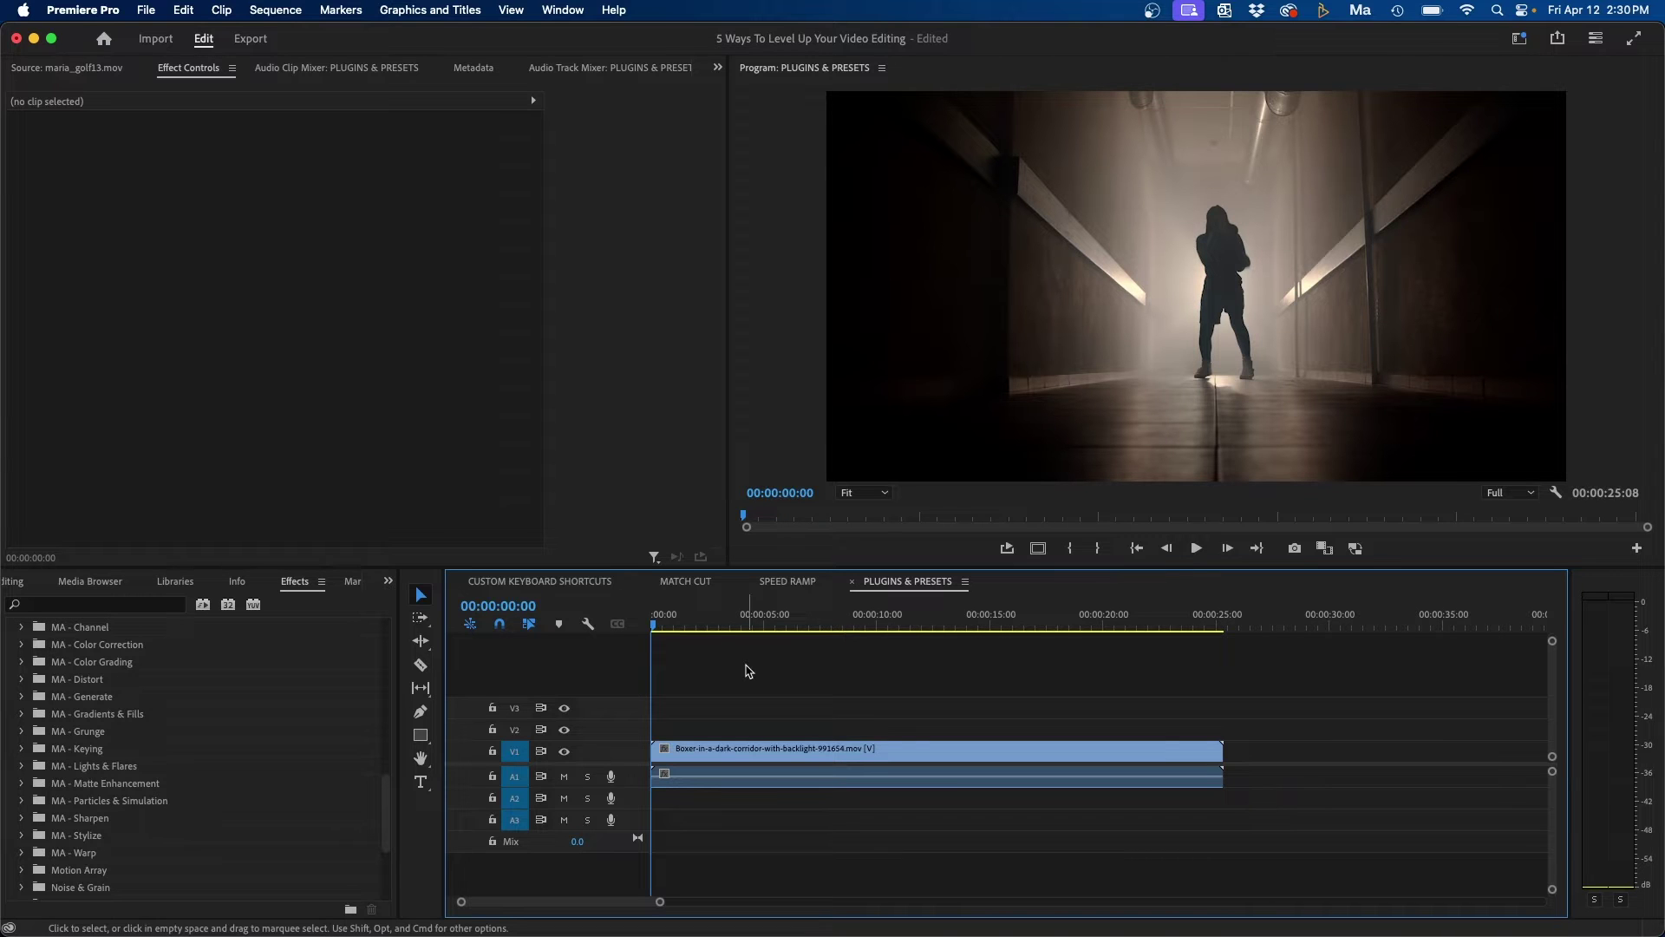
- Apply the Gleam effect from MA - Lights & Flares to the boxer clip on V1
{"action": "left_click_drag", "start_coordinate": [664, 622], "coordinate": [705, 623]}
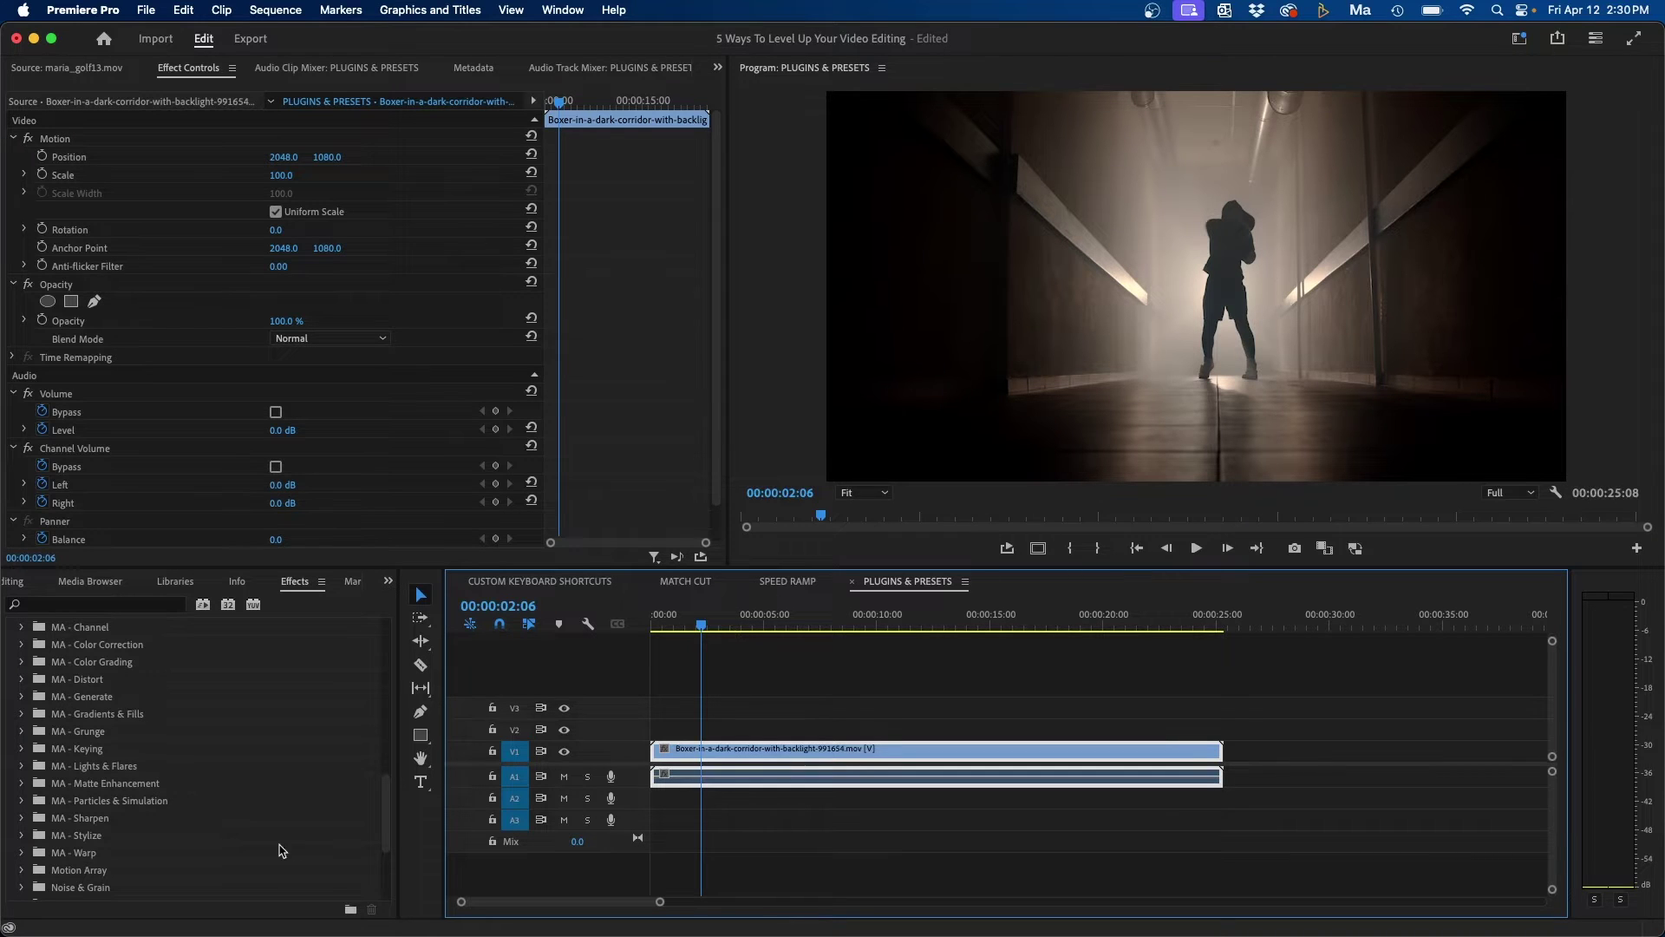
{"action": "left_click", "coordinate": [22, 767]}
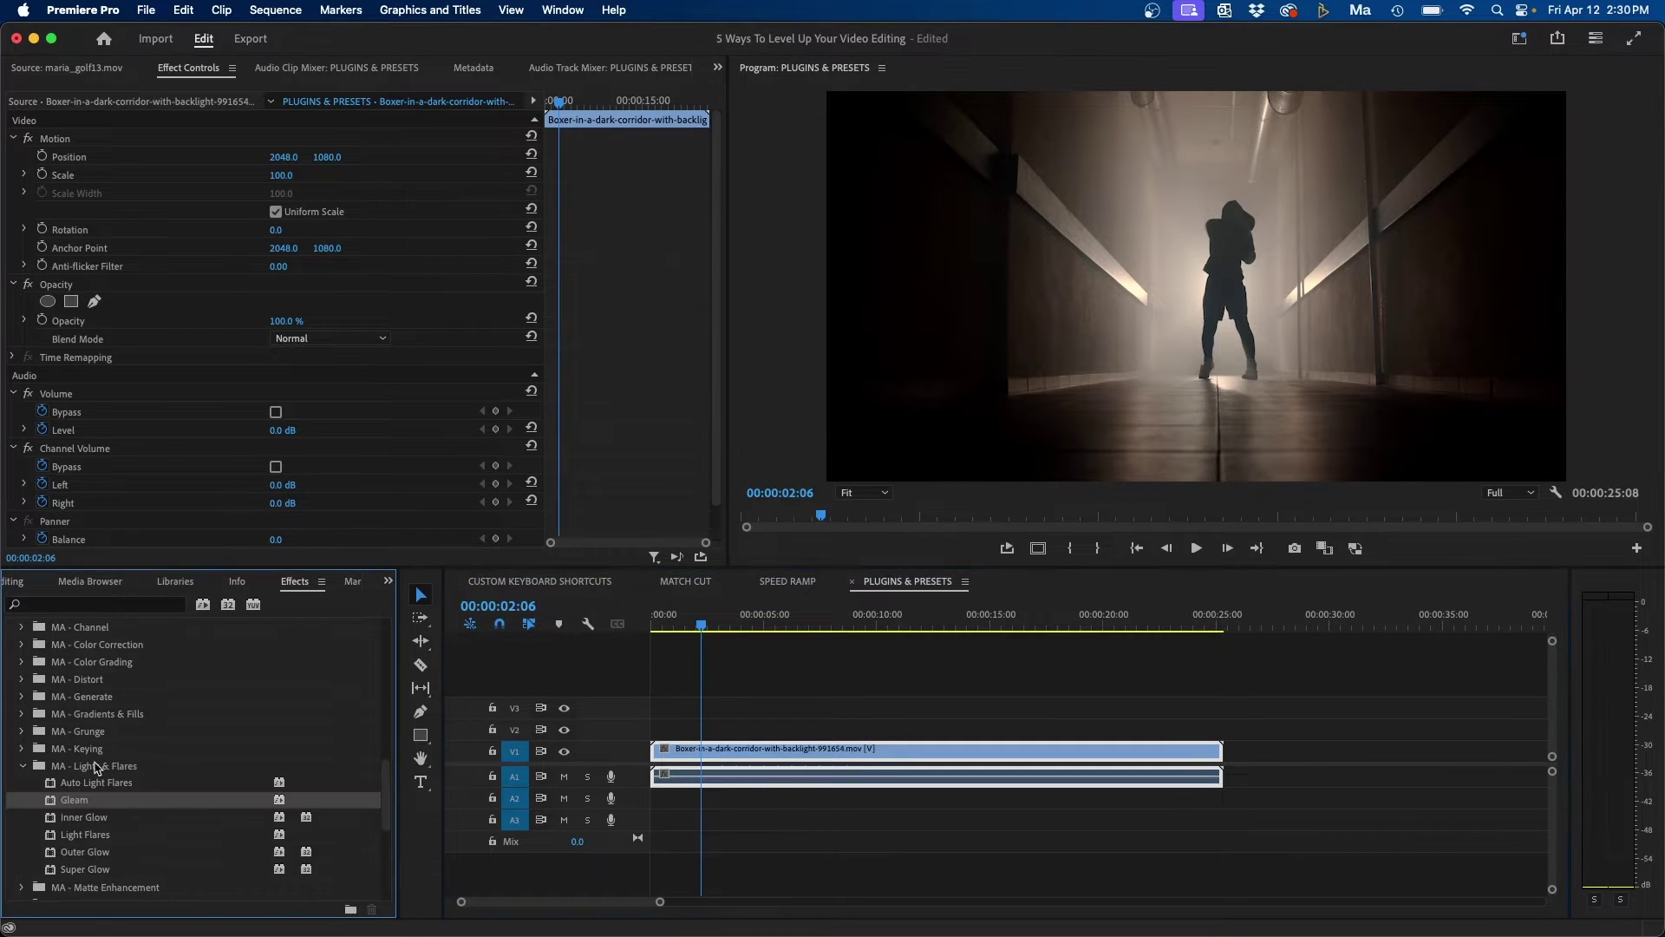
{"action": "left_click_drag", "start_coordinate": [74, 804], "coordinate": [764, 751]}
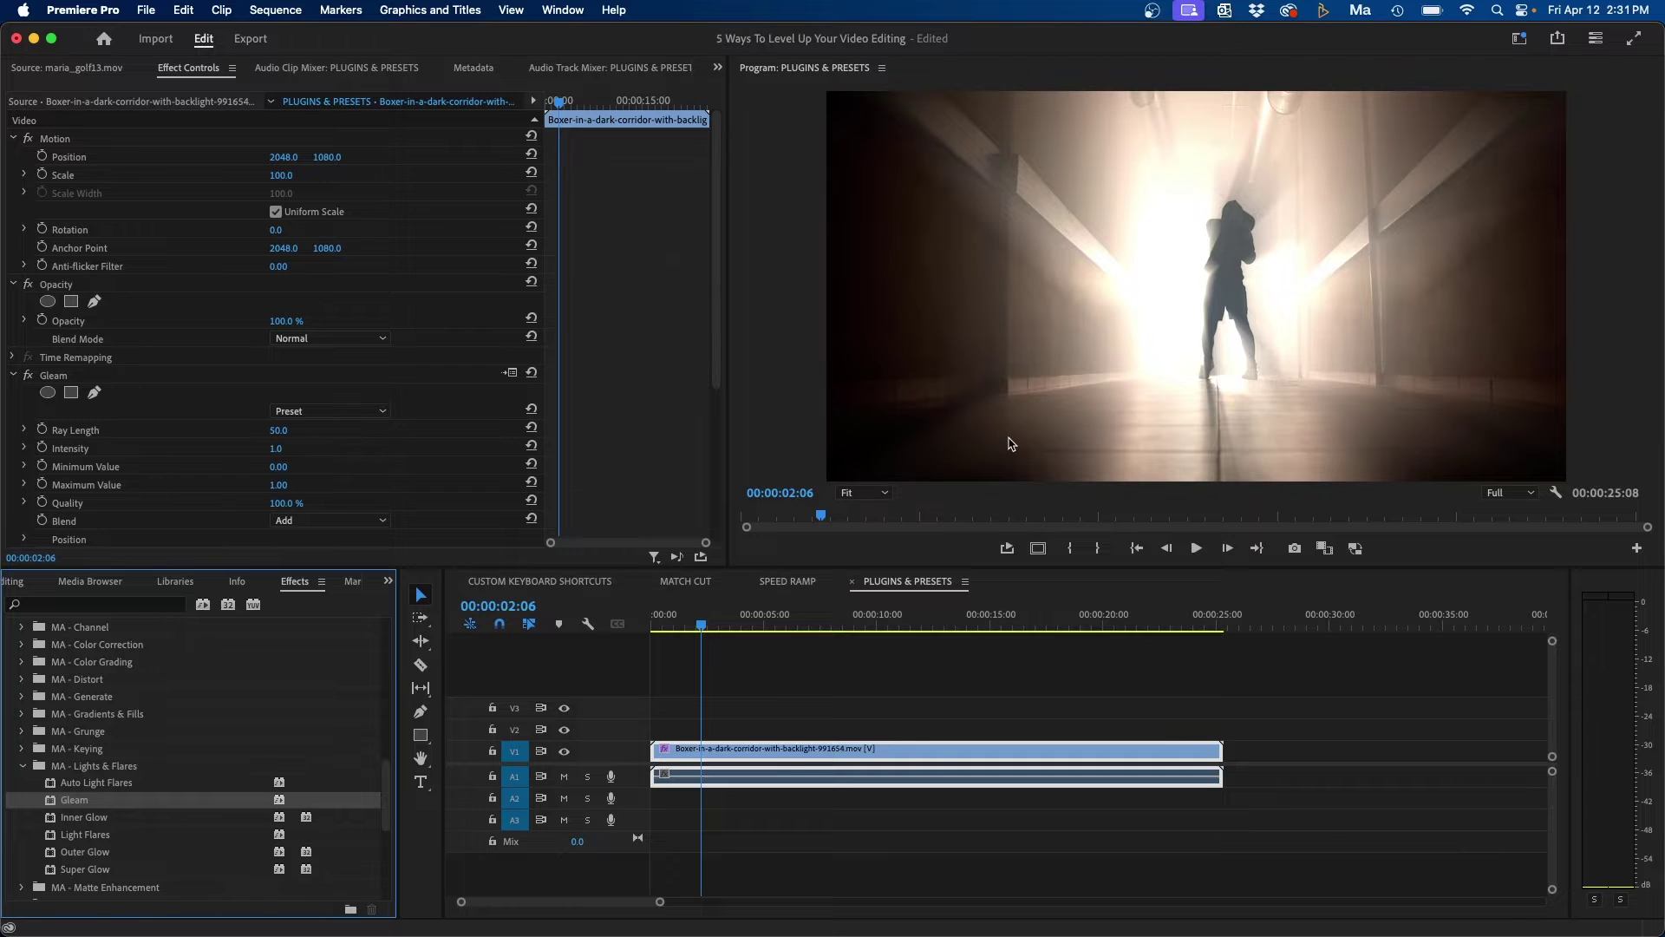
{"action": "scroll", "coordinate": [639, 299], "scroll_direction": "down", "scroll_amount": 5}
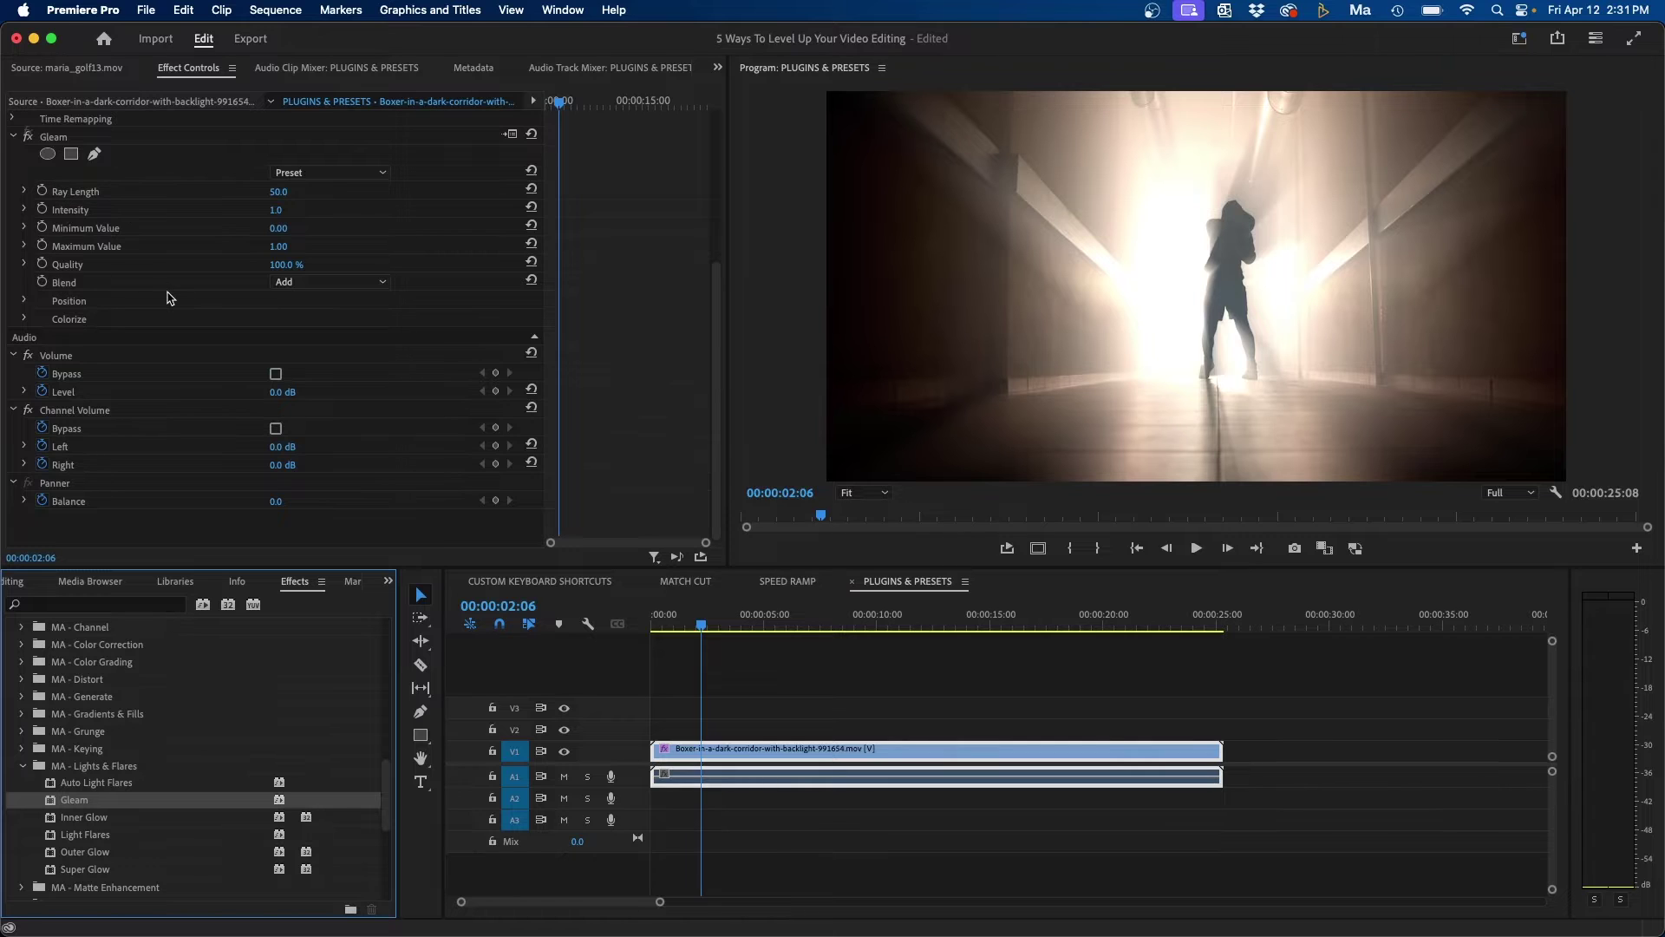
{"action": "scroll", "coordinate": [168, 298], "scroll_direction": "up", "scroll_amount": 4}
- Keyframe Gleam Intensity from 0 at the sequence start up to 1.0, then play it back
{"action": "left_click_drag", "start_coordinate": [681, 613], "coordinate": [605, 616]}
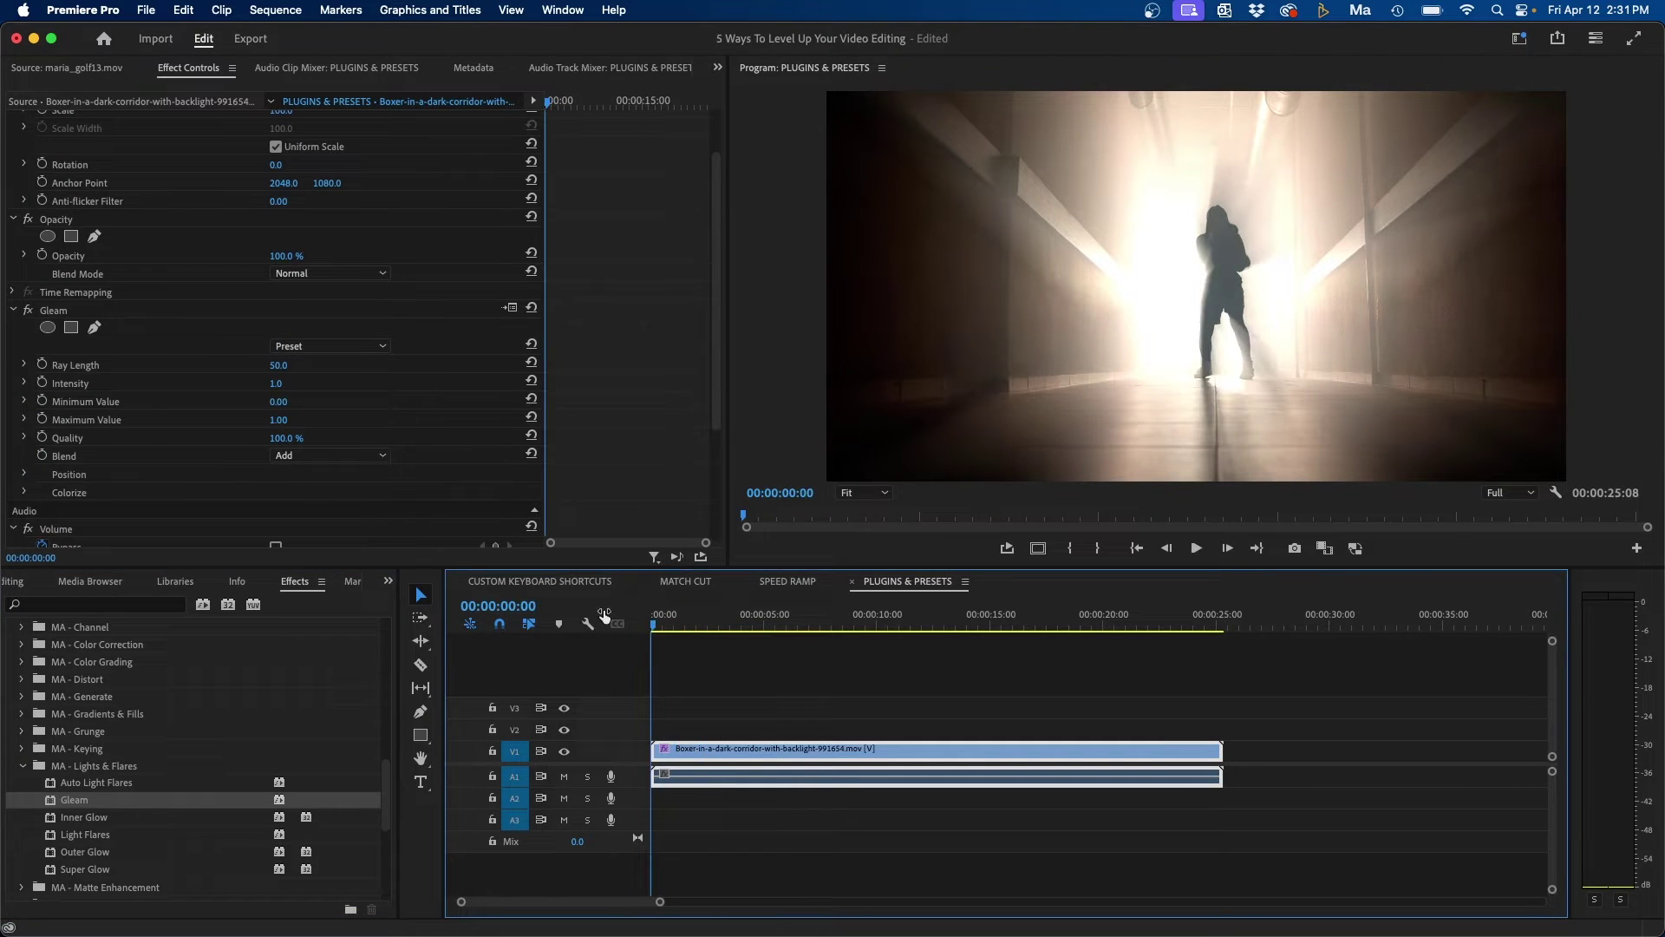
{"action": "left_click", "coordinate": [42, 384]}
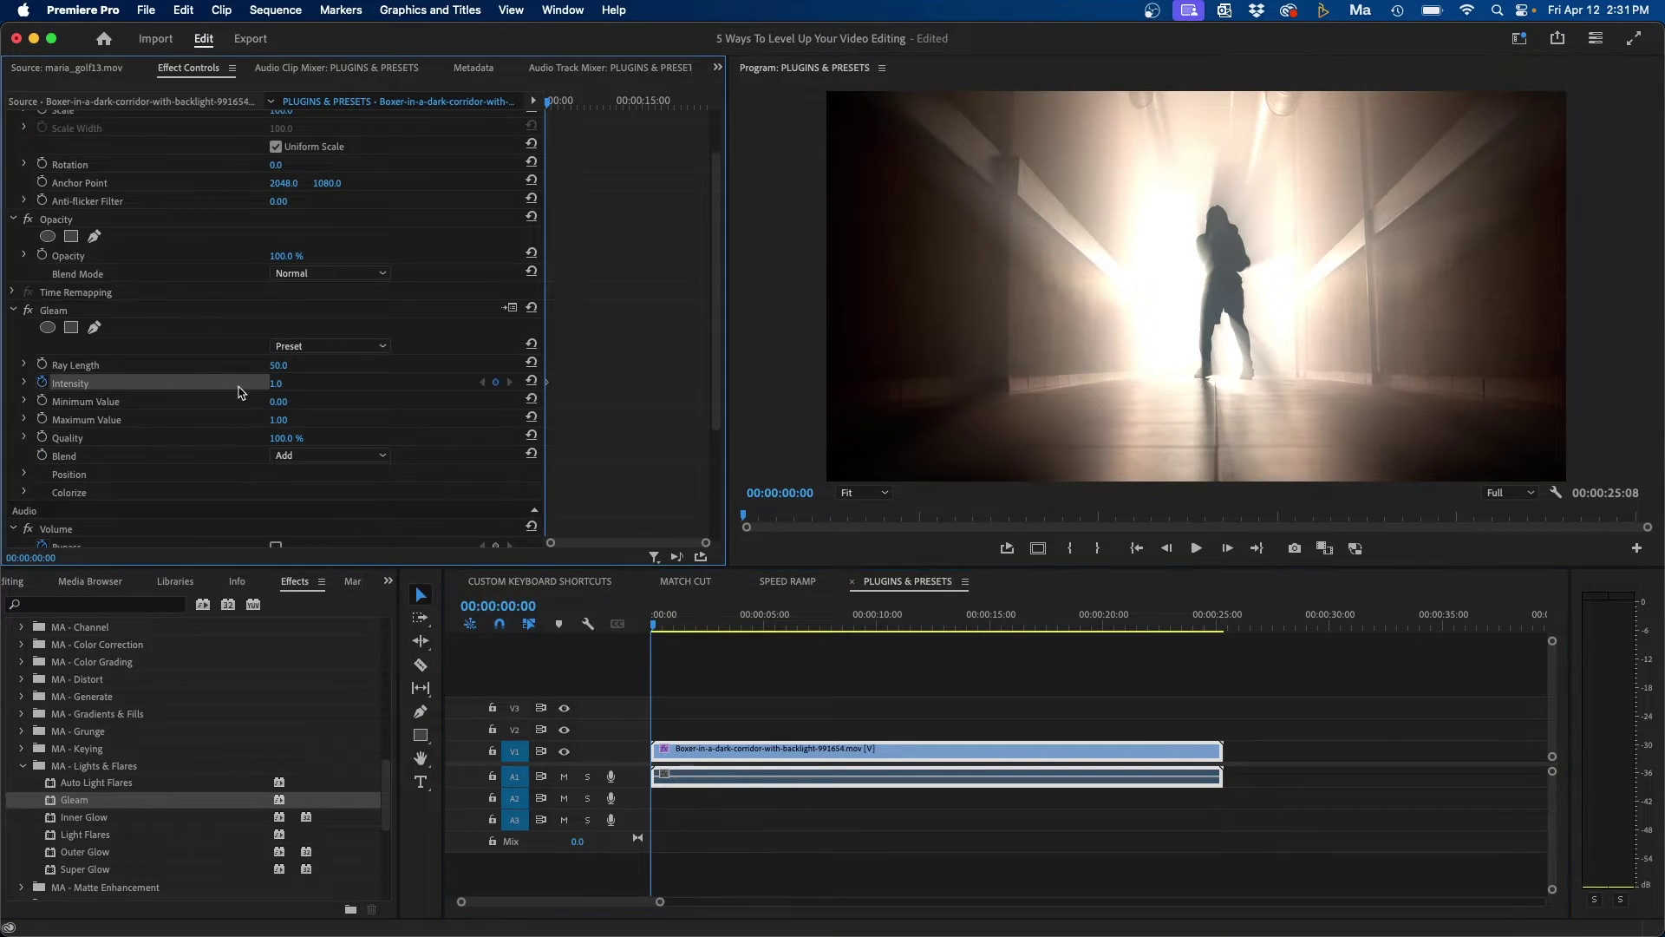
{"action": "left_click", "coordinate": [278, 384]}
{"action": "type", "text": "0"}
{"action": "key", "text": "Return"}
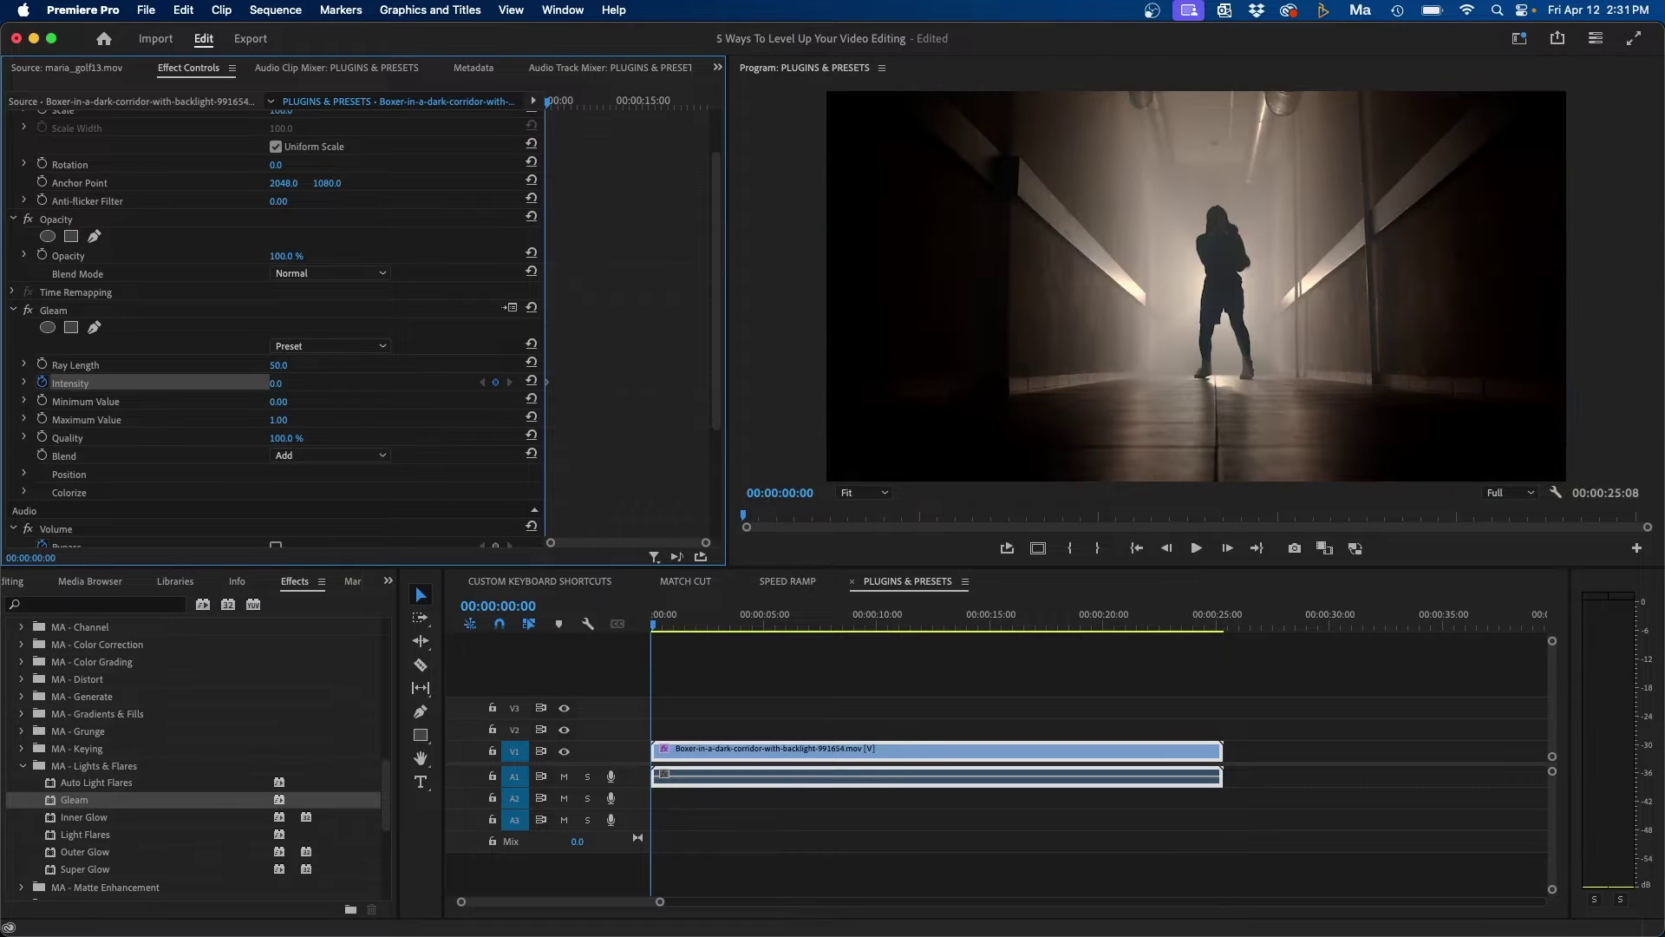
{"action": "key", "text": "space"}
{"action": "left_click_drag", "start_coordinate": [309, 388], "coordinate": [317, 389]}
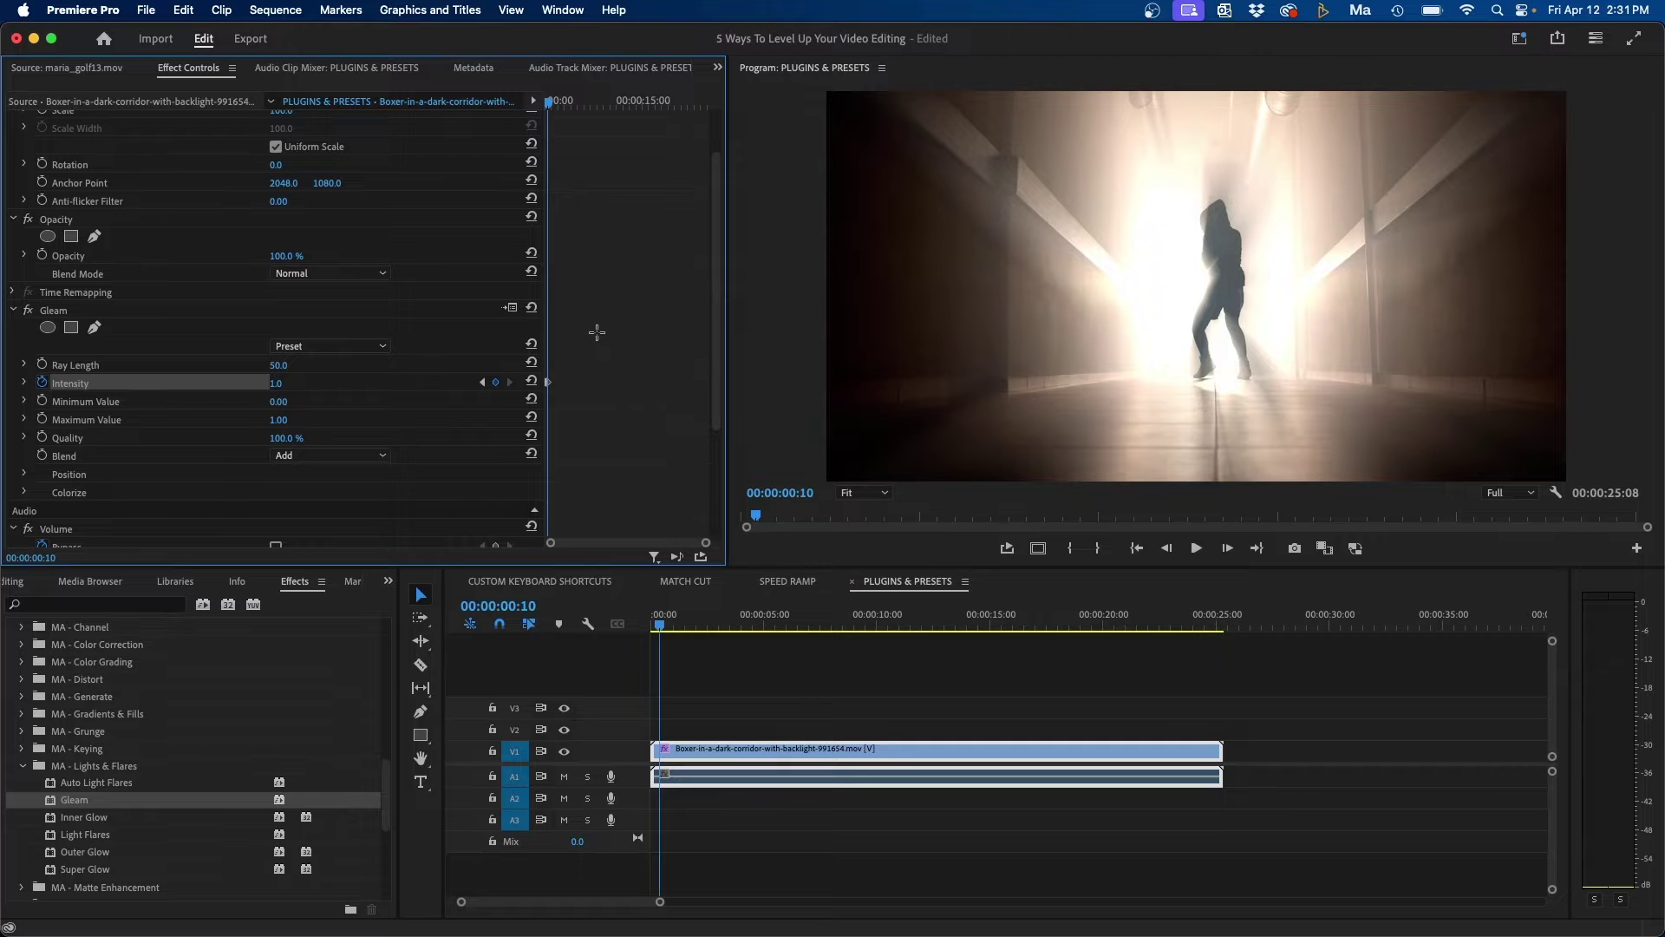
{"action": "key", "text": "space"}
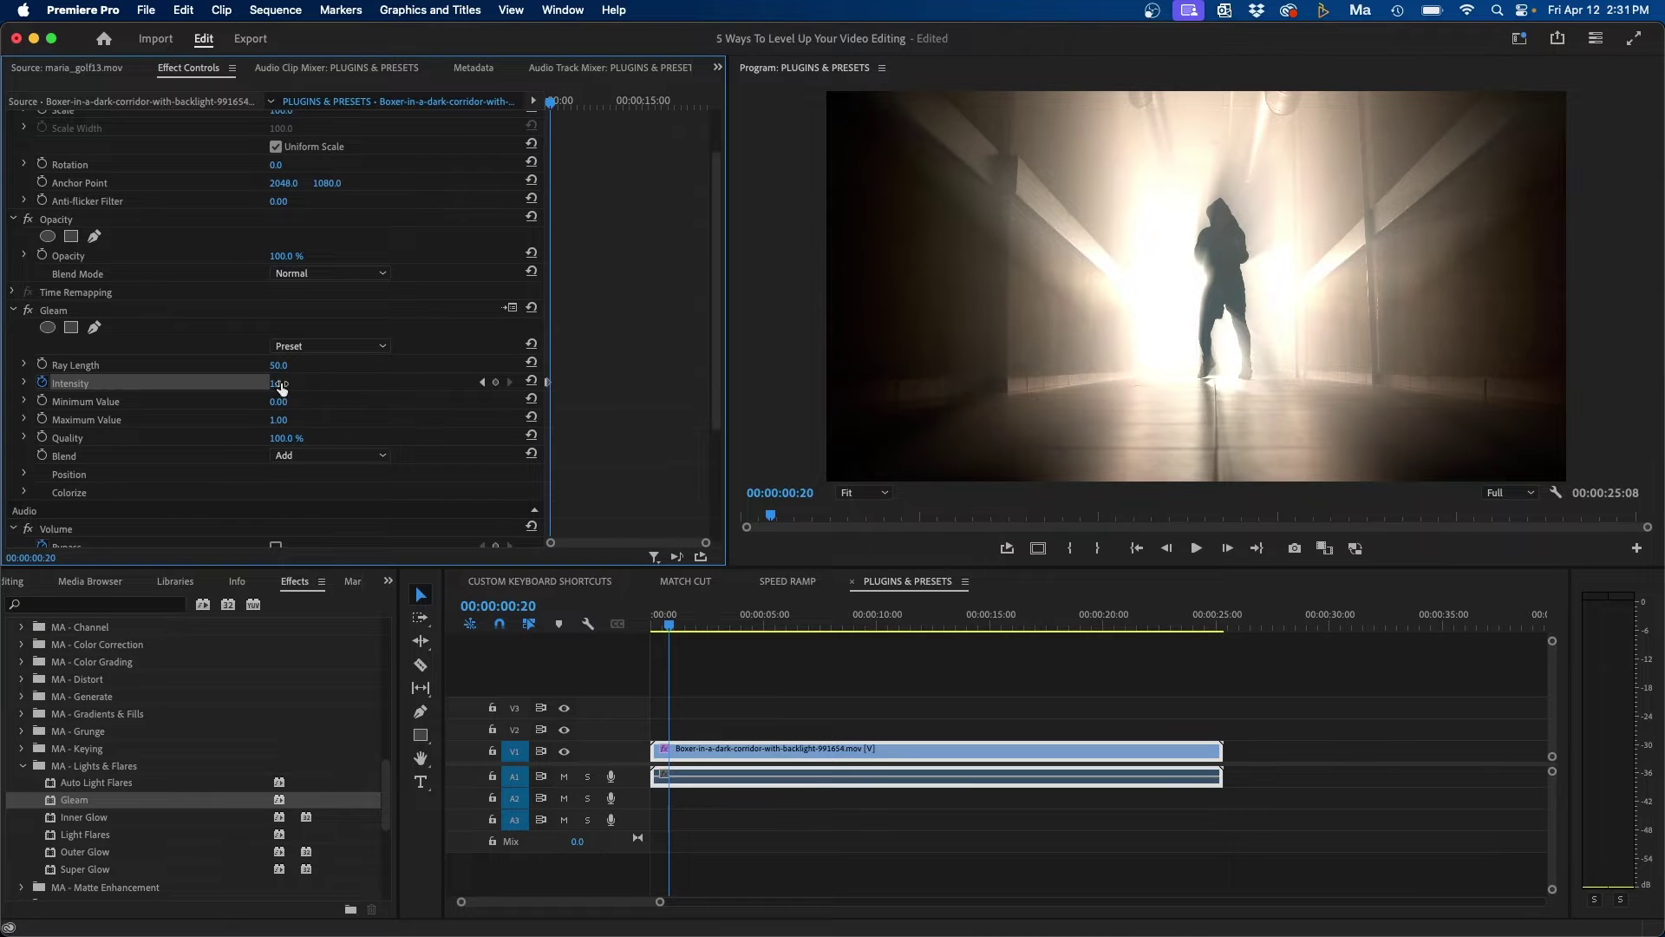
{"action": "key", "text": "Home"}
{"action": "key", "text": "space"}
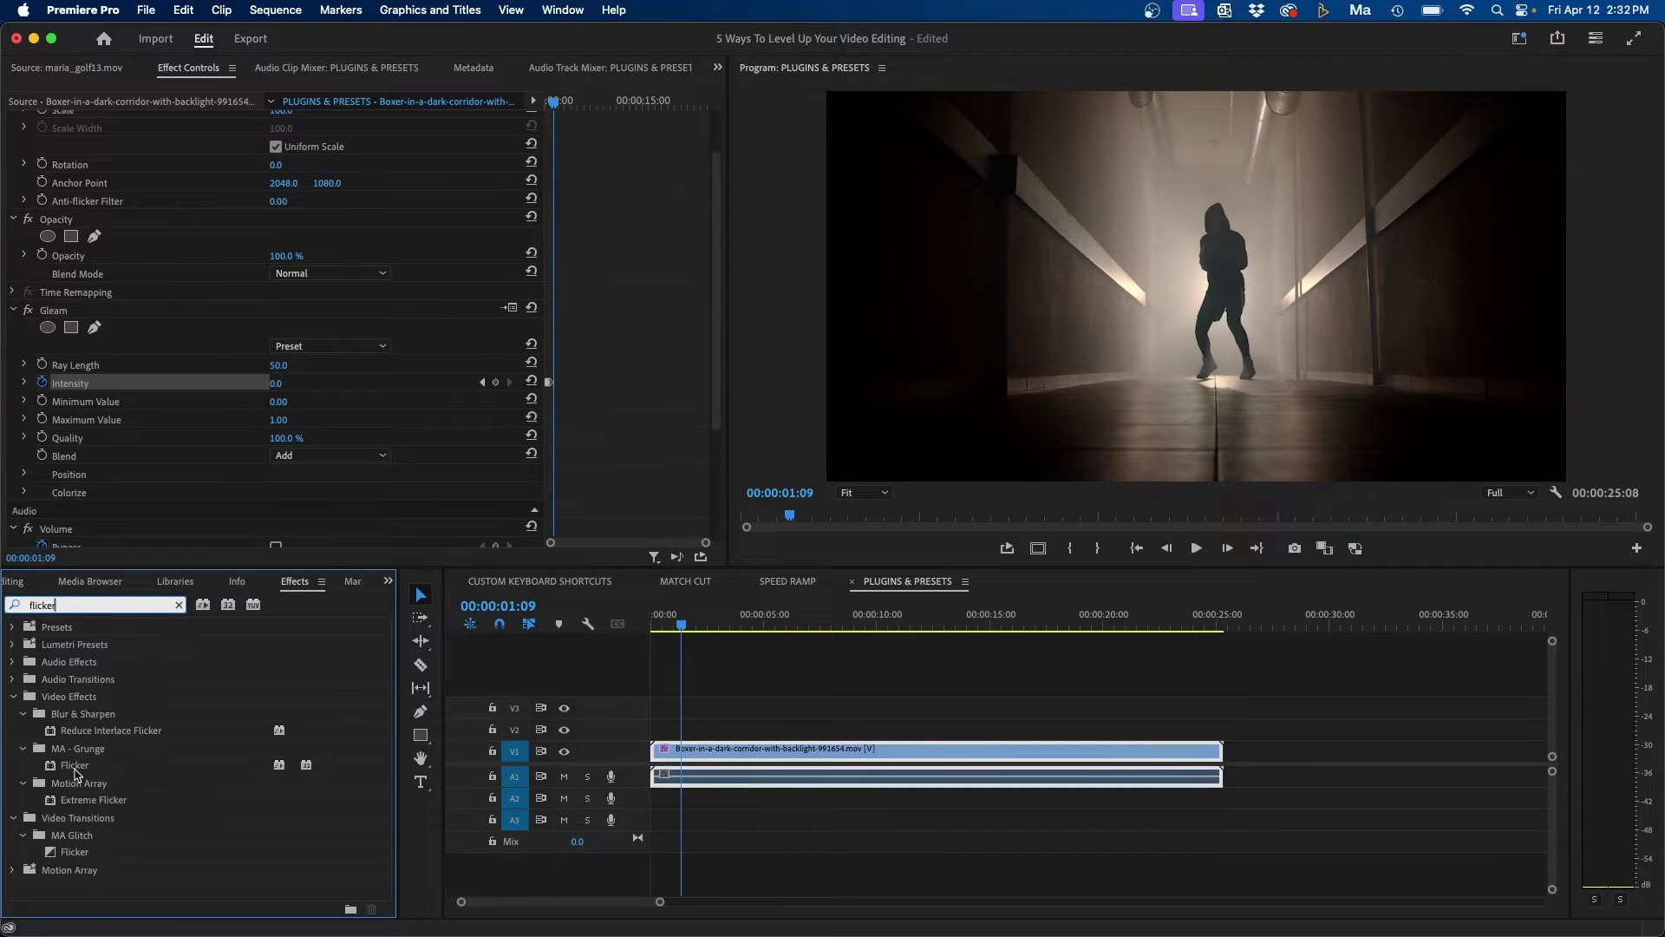
- Apply the Flicker effect to the boxer clip and choose its RGB Flicker preset
{"action": "left_click_drag", "start_coordinate": [76, 770], "coordinate": [752, 758]}
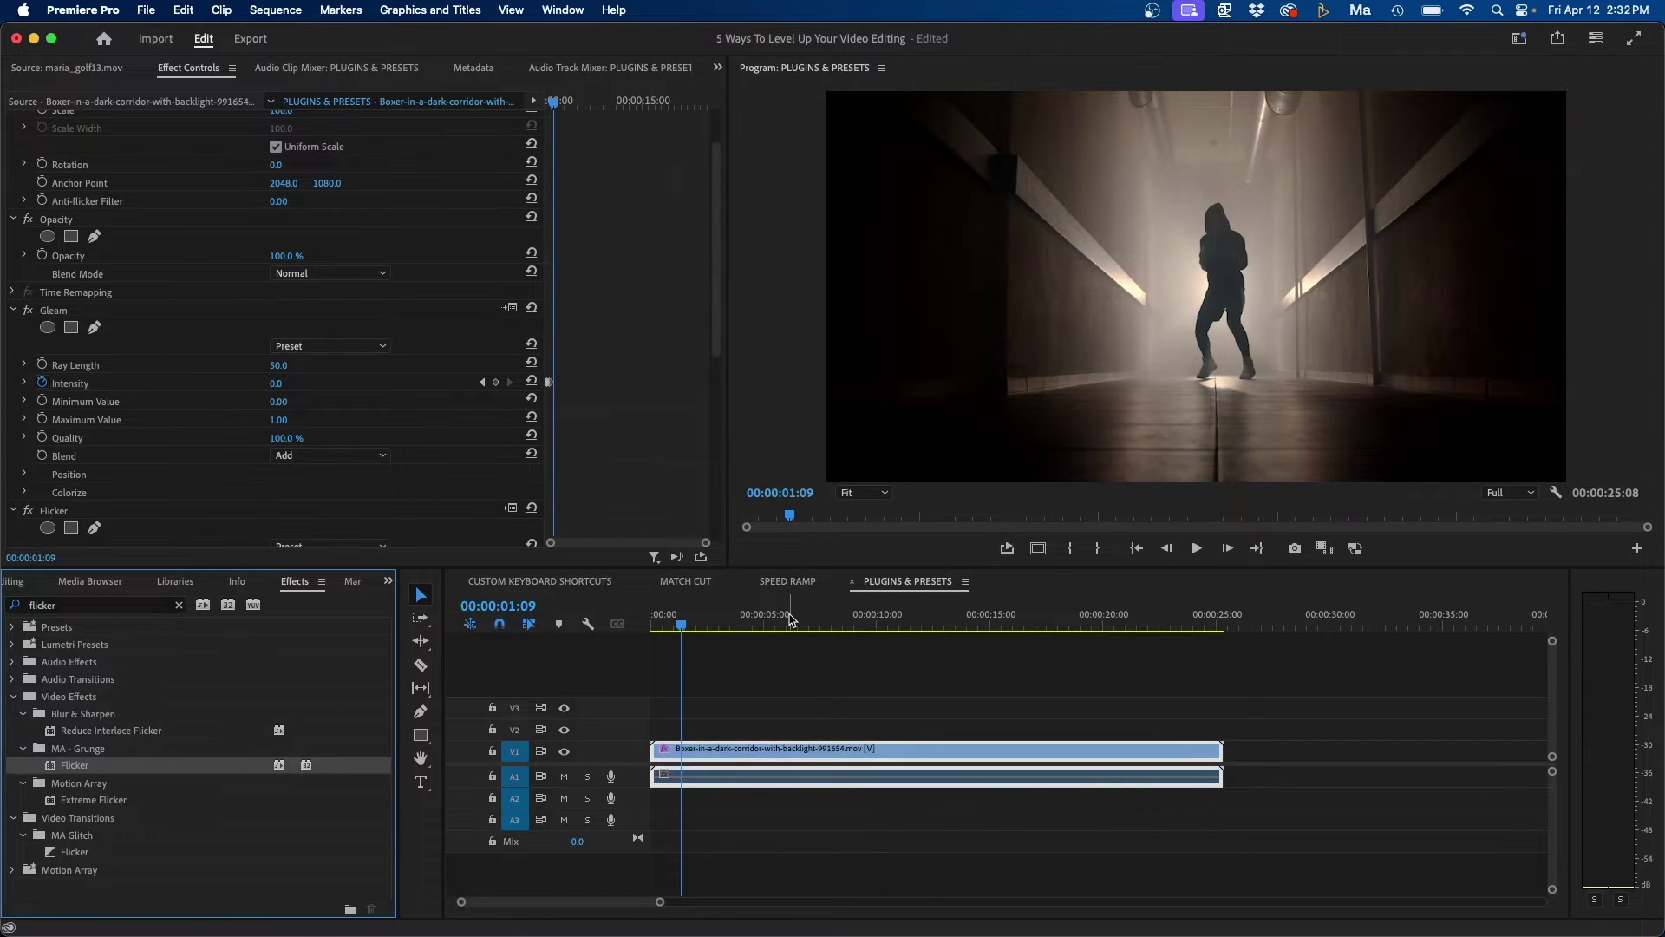
{"action": "key", "text": "space"}
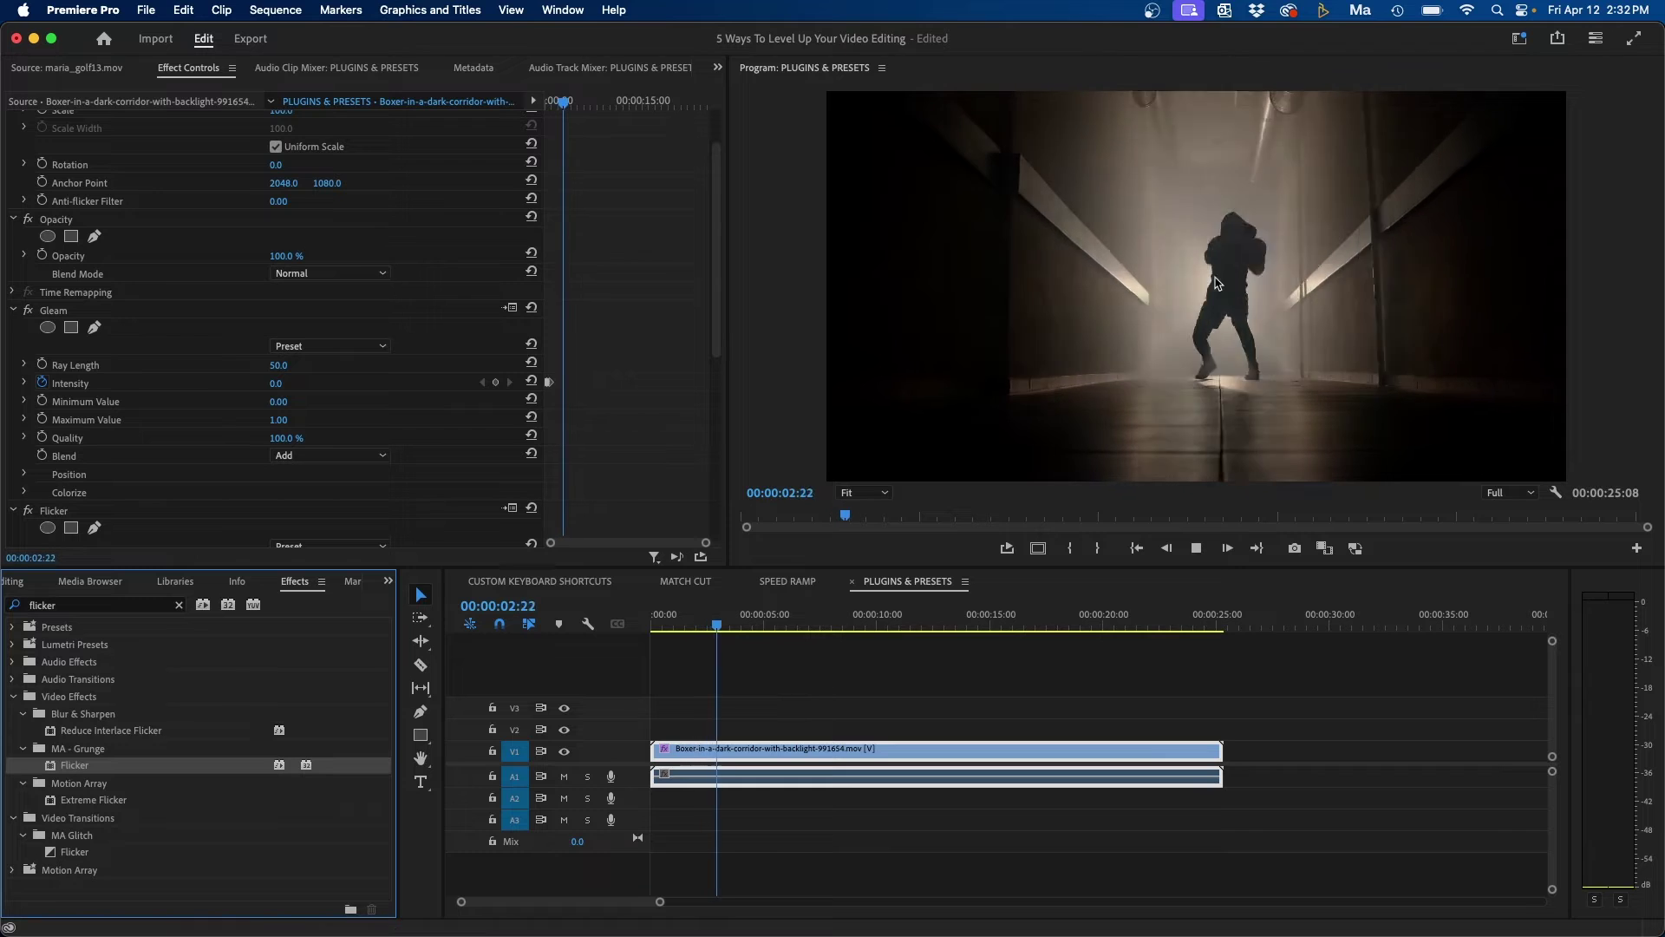
{"action": "key", "text": "space"}
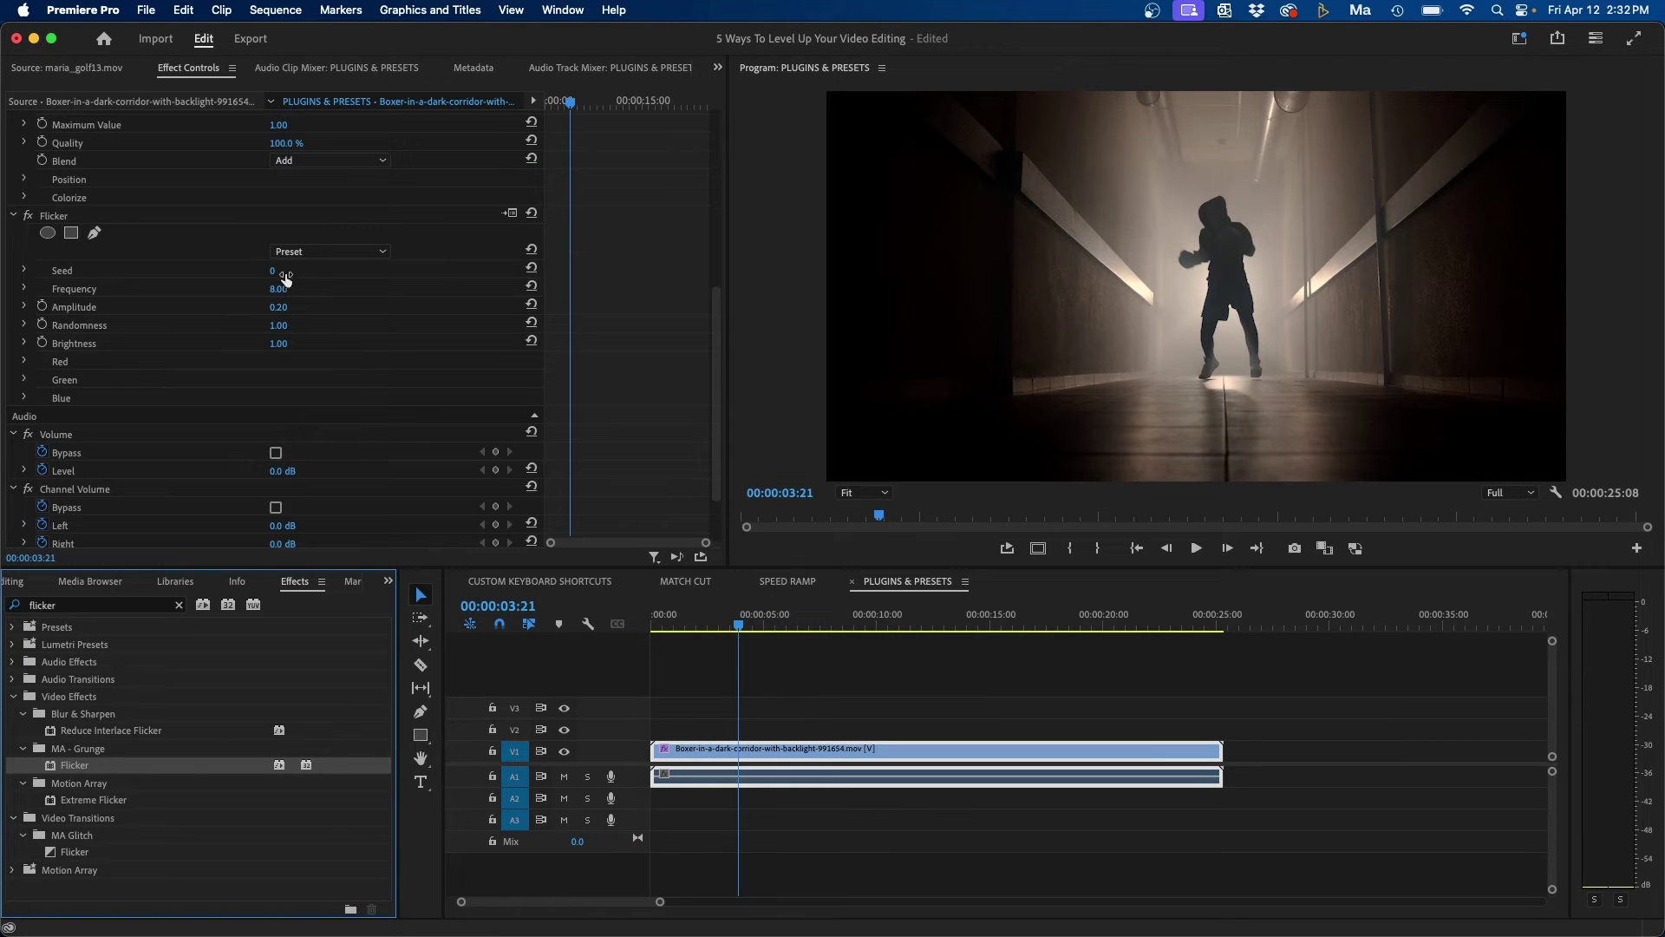
{"action": "left_click", "coordinate": [334, 253]}
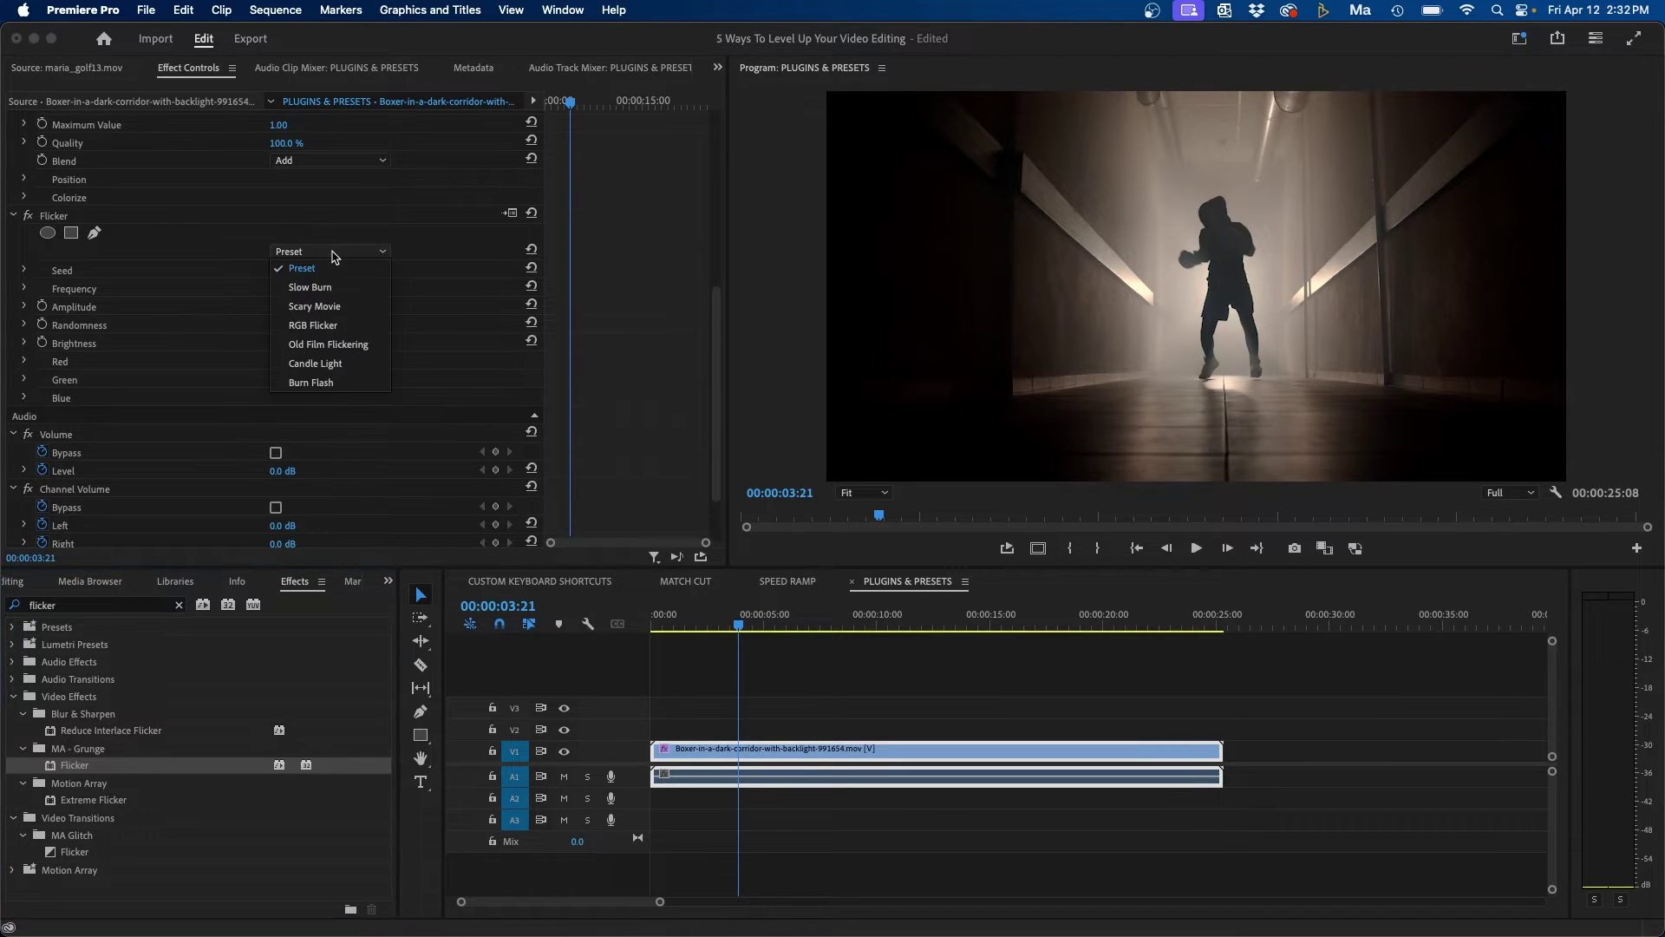
{"action": "left_click", "coordinate": [352, 328]}
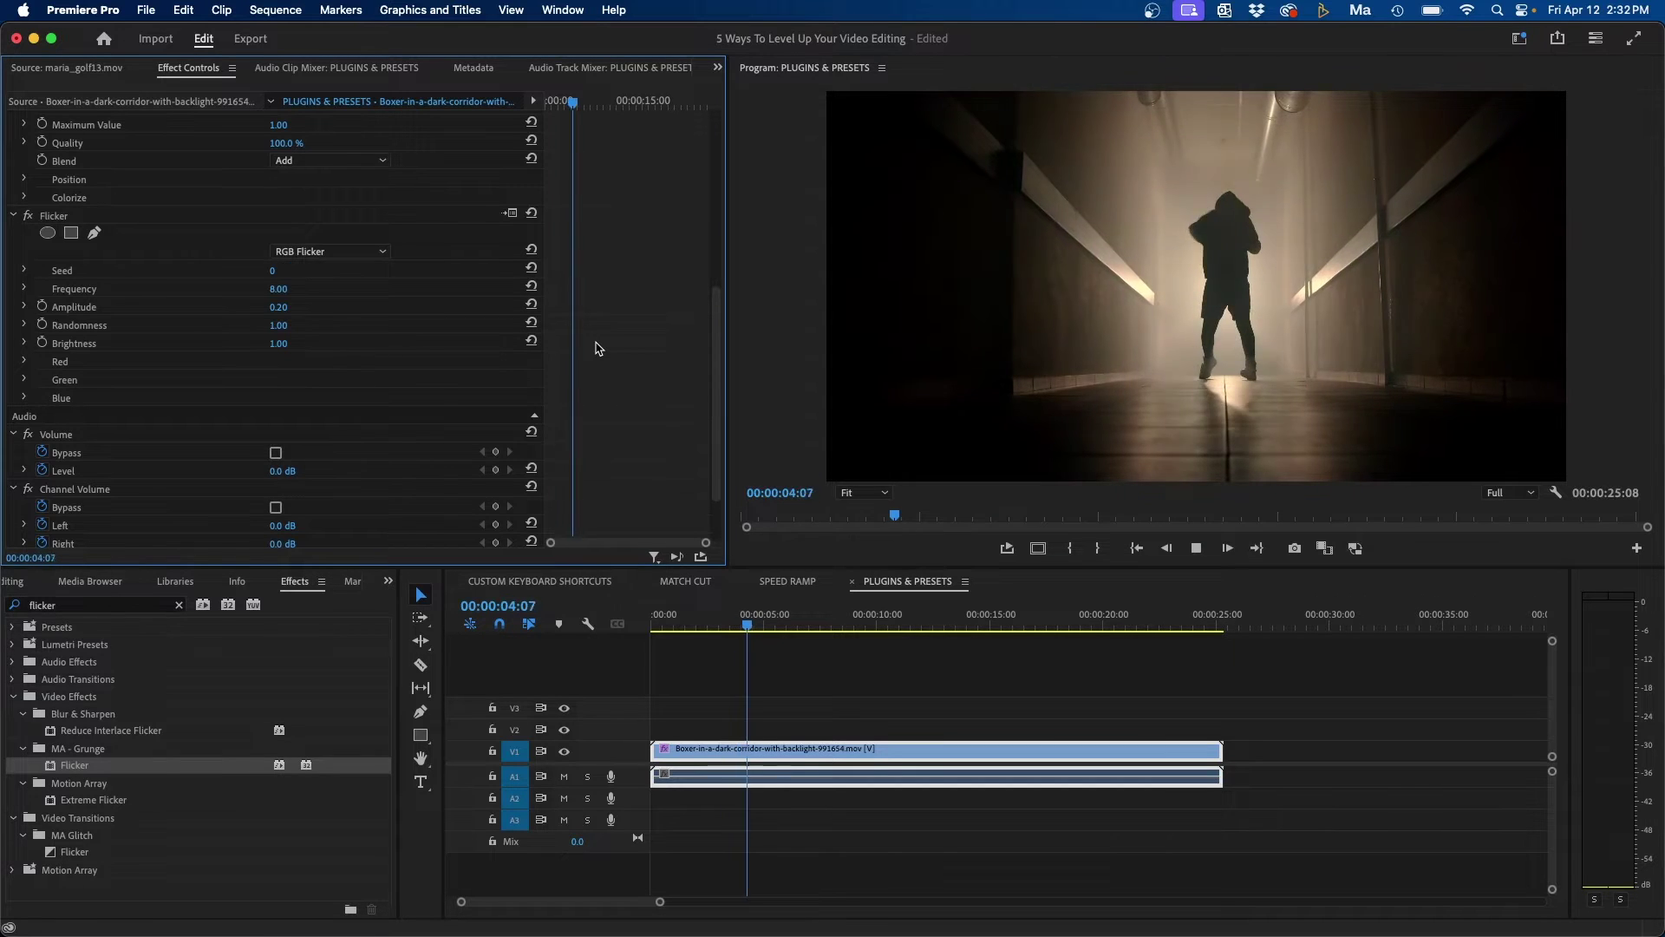
{"action": "key", "text": "space"}
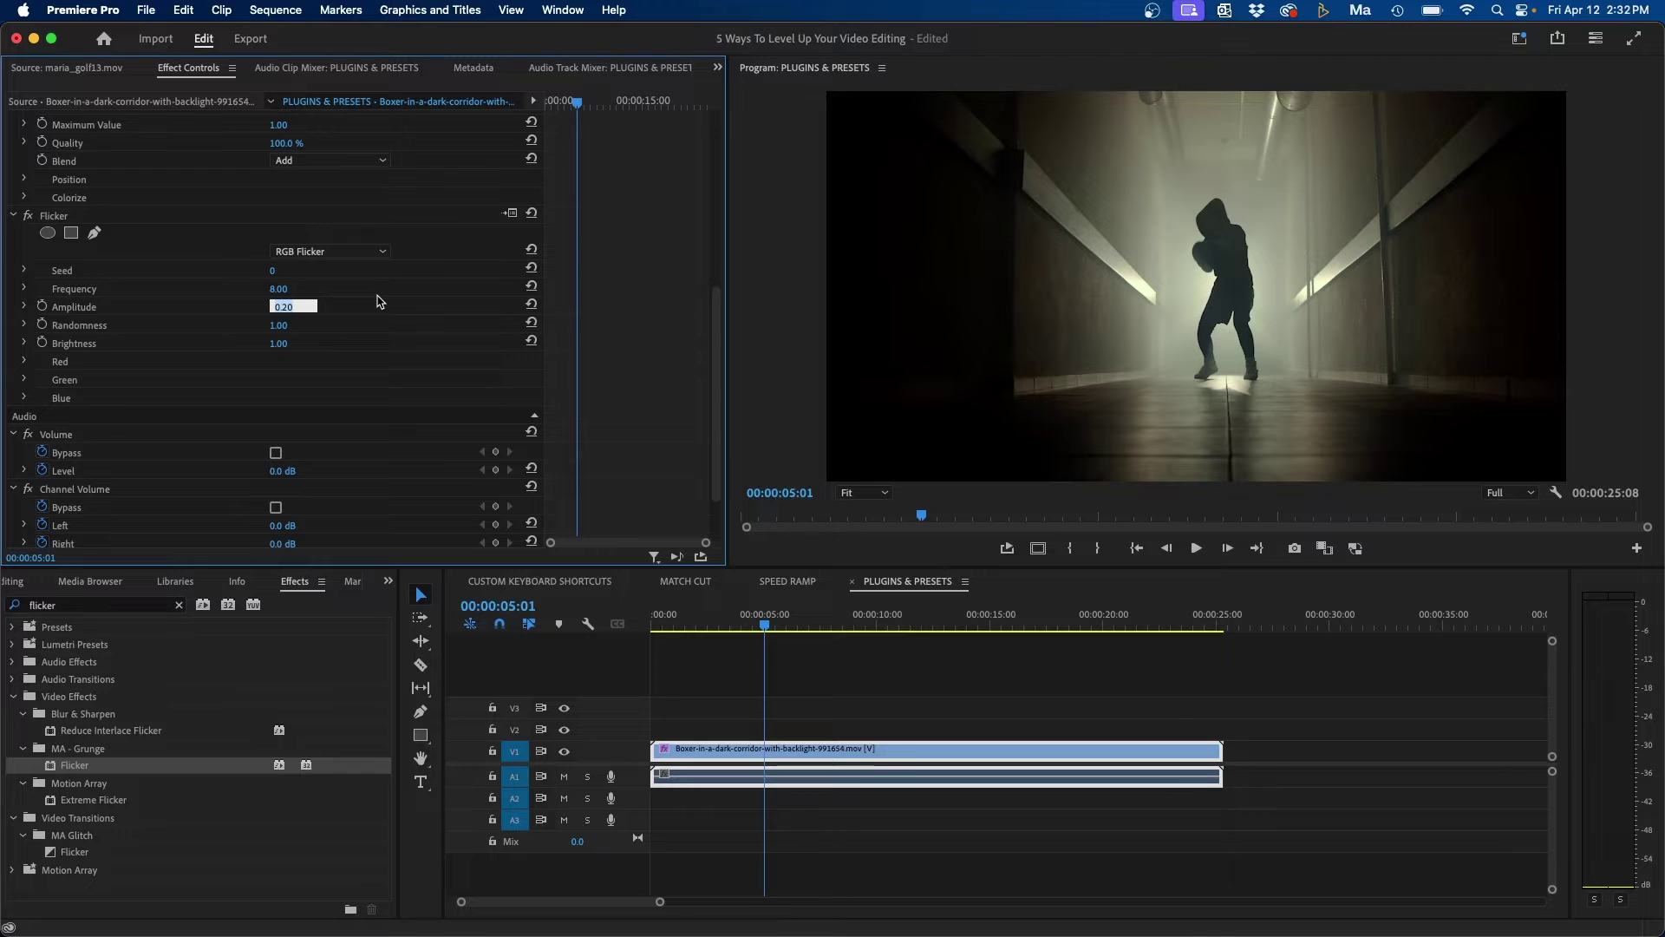
- Set Flicker Amplitude to 2.00 and Frequency to 1.00, then play back the clip
{"action": "type", "text": "2"}
{"action": "key", "text": "Return"}
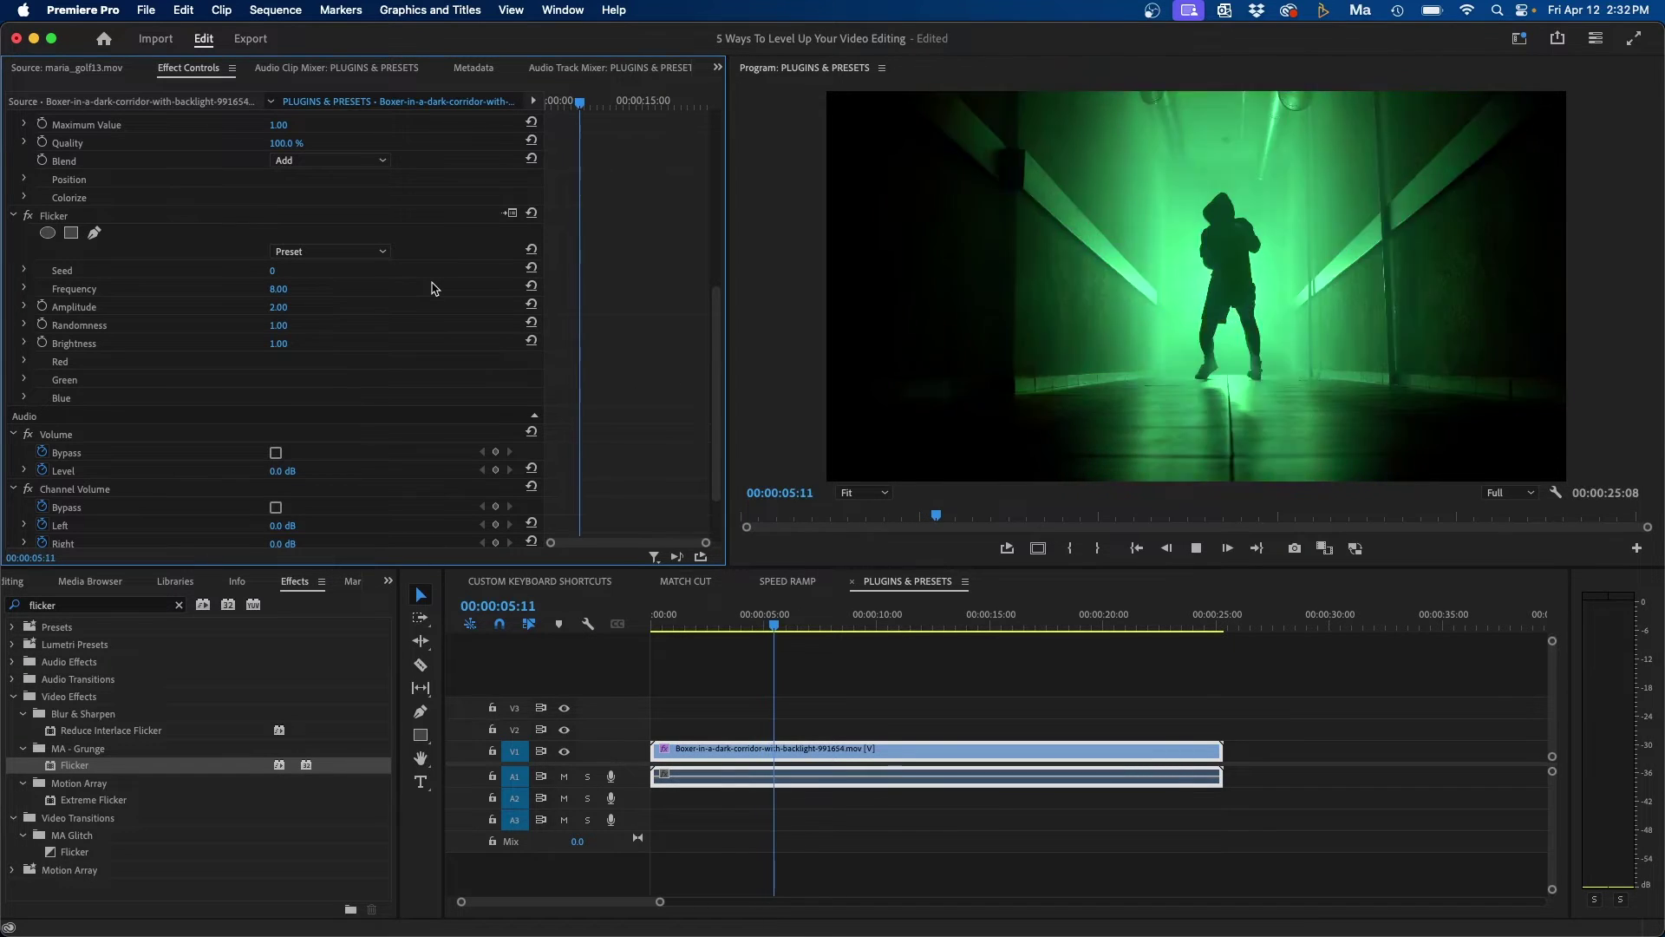
{"action": "key", "text": "space"}
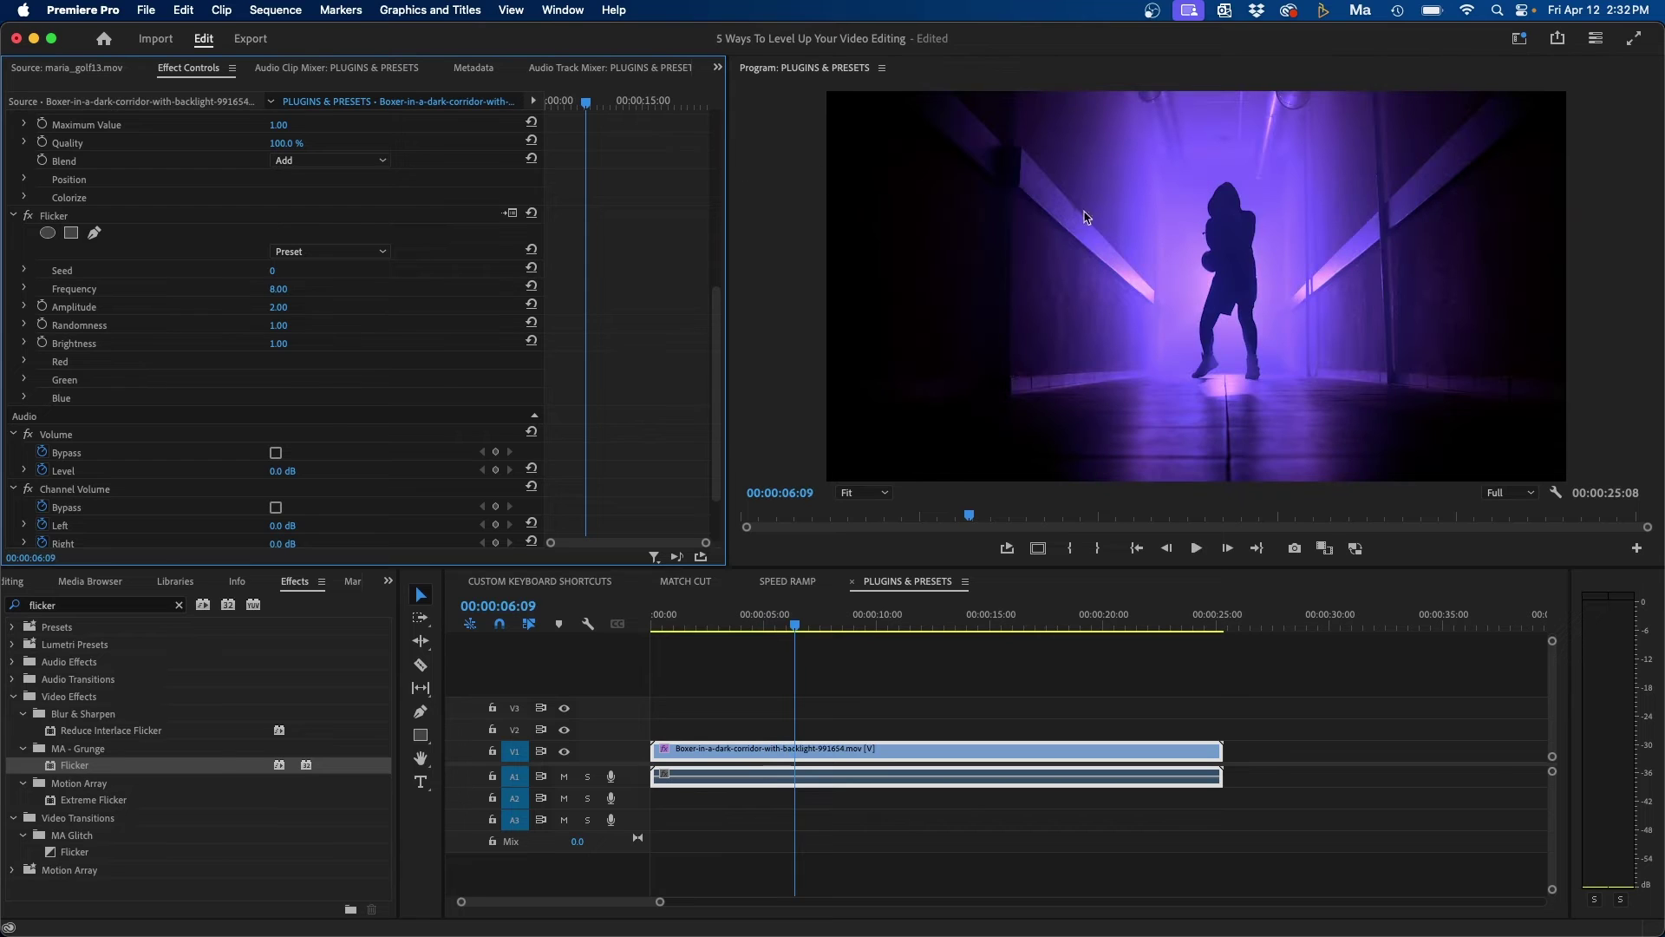
{"action": "left_click", "coordinate": [278, 289]}
{"action": "key", "text": "Return"}
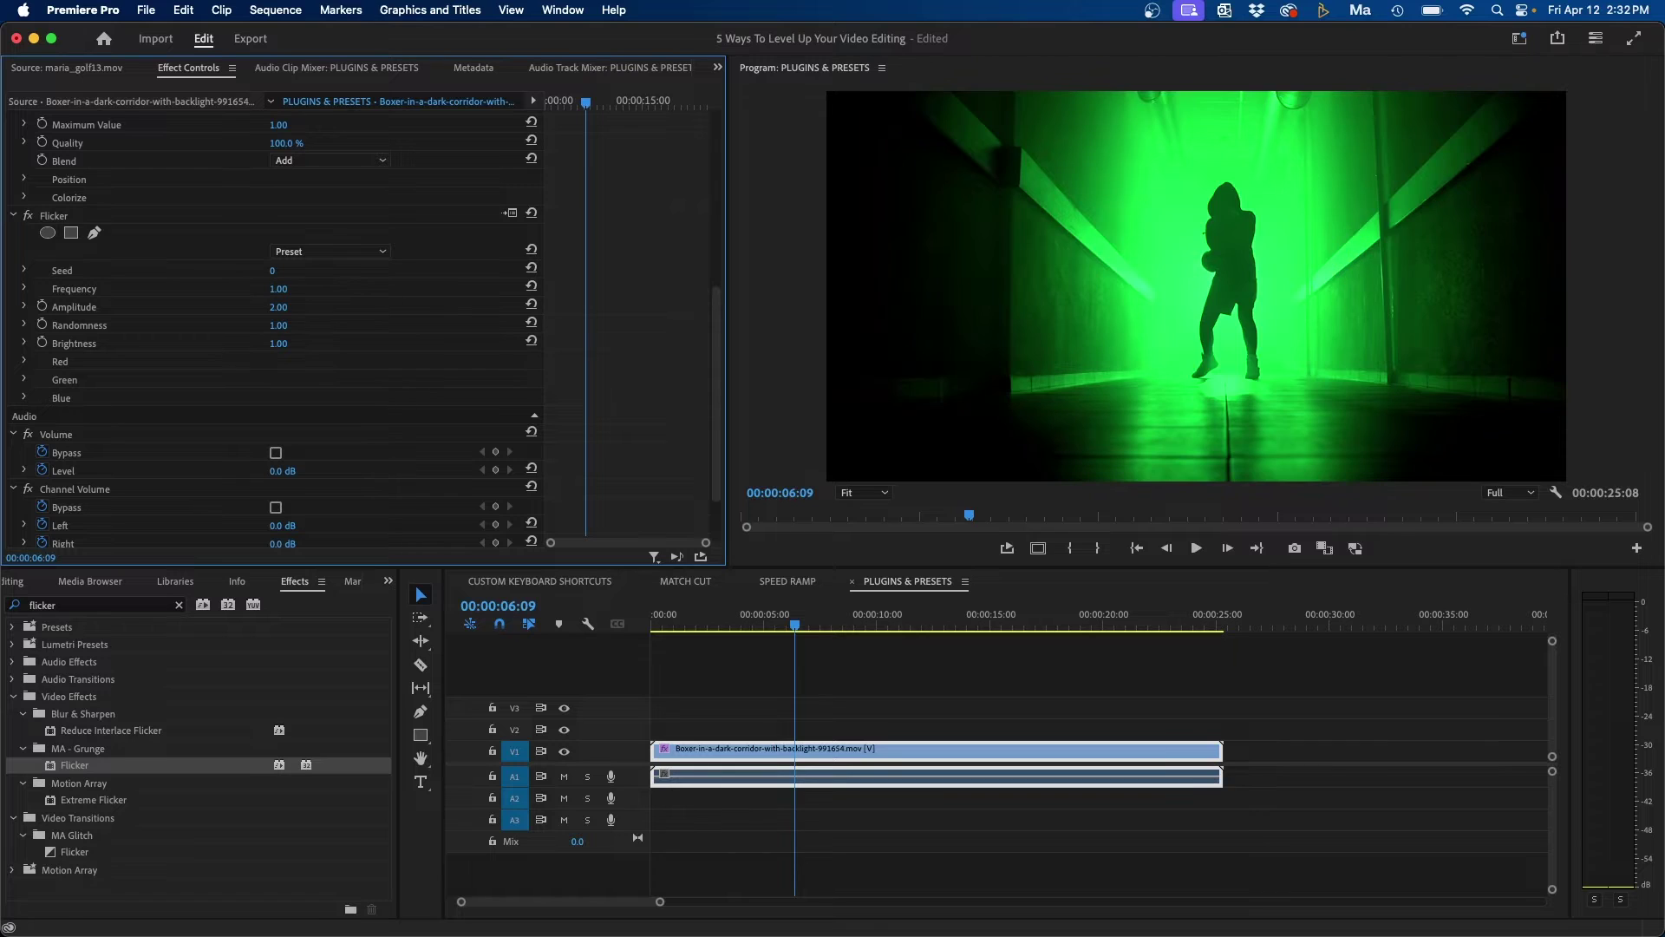
{"action": "left_click", "coordinate": [908, 678]}
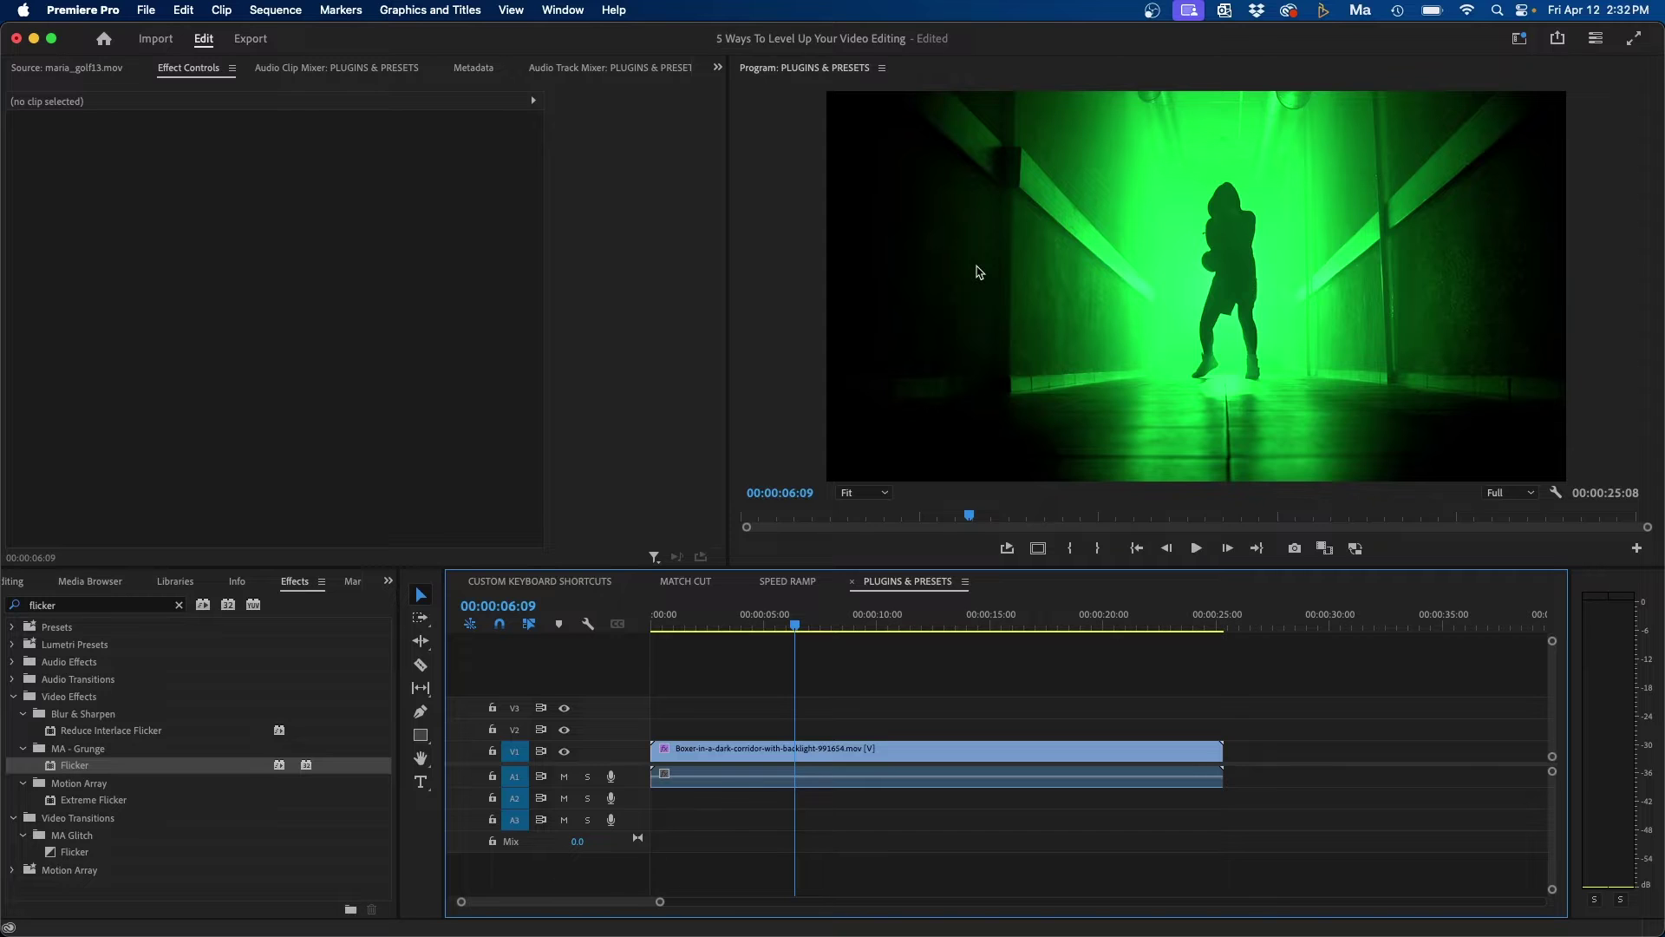
{"action": "key", "text": "space"}
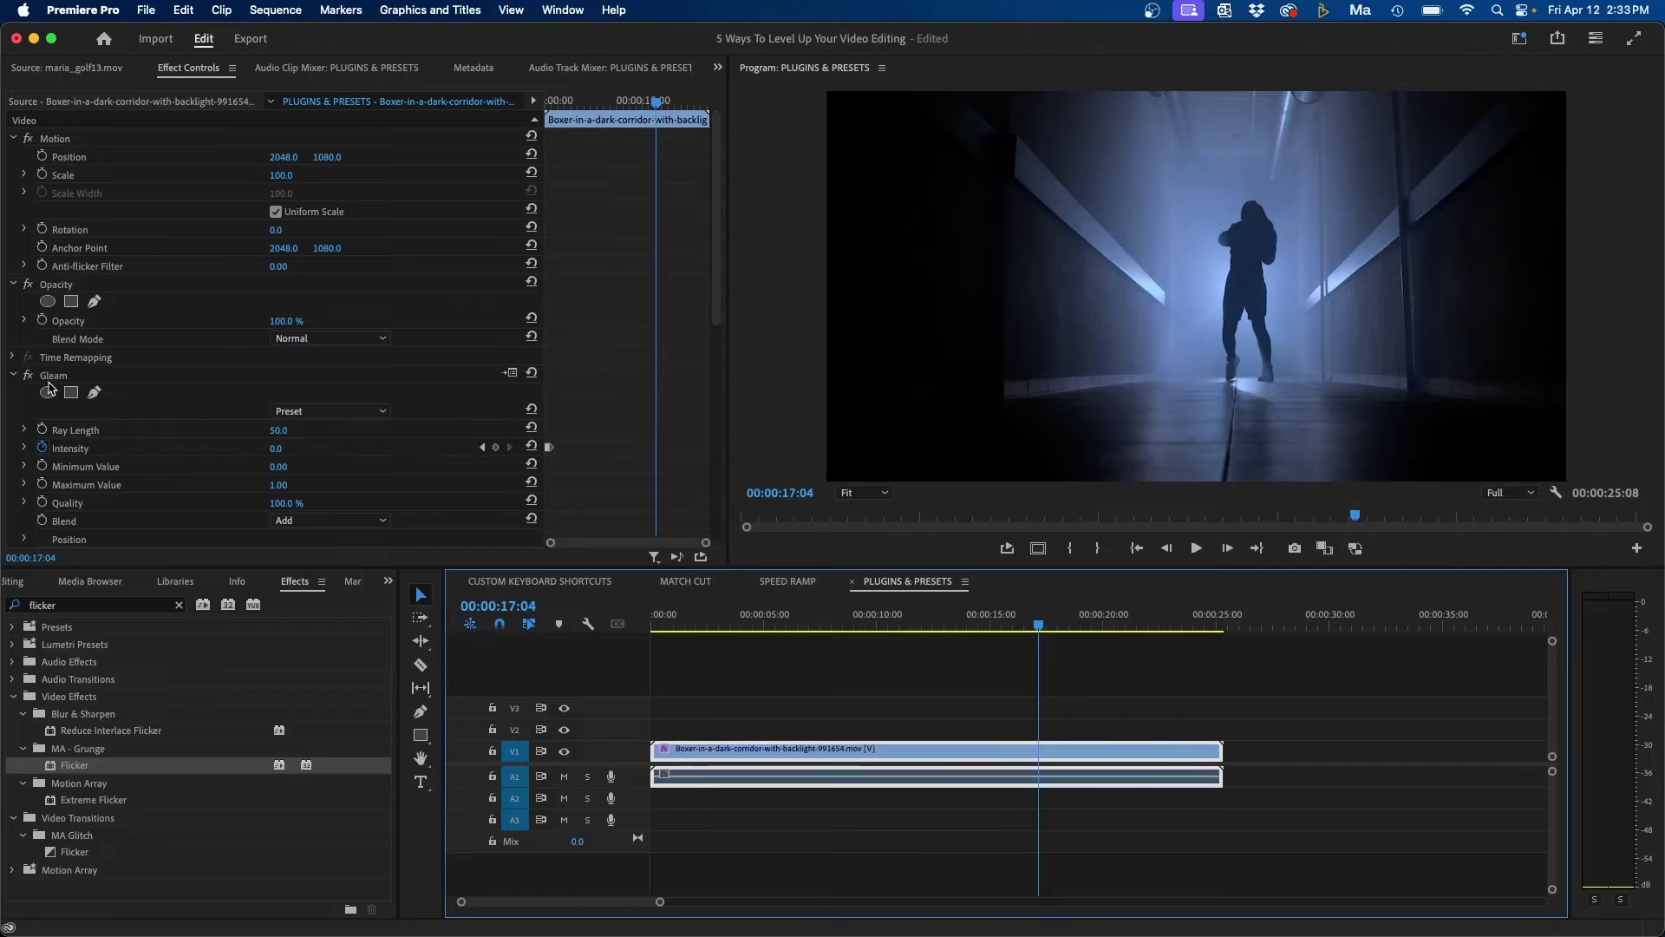
{"action": "scroll", "coordinate": [162, 374], "scroll_direction": "down", "scroll_amount": 5}
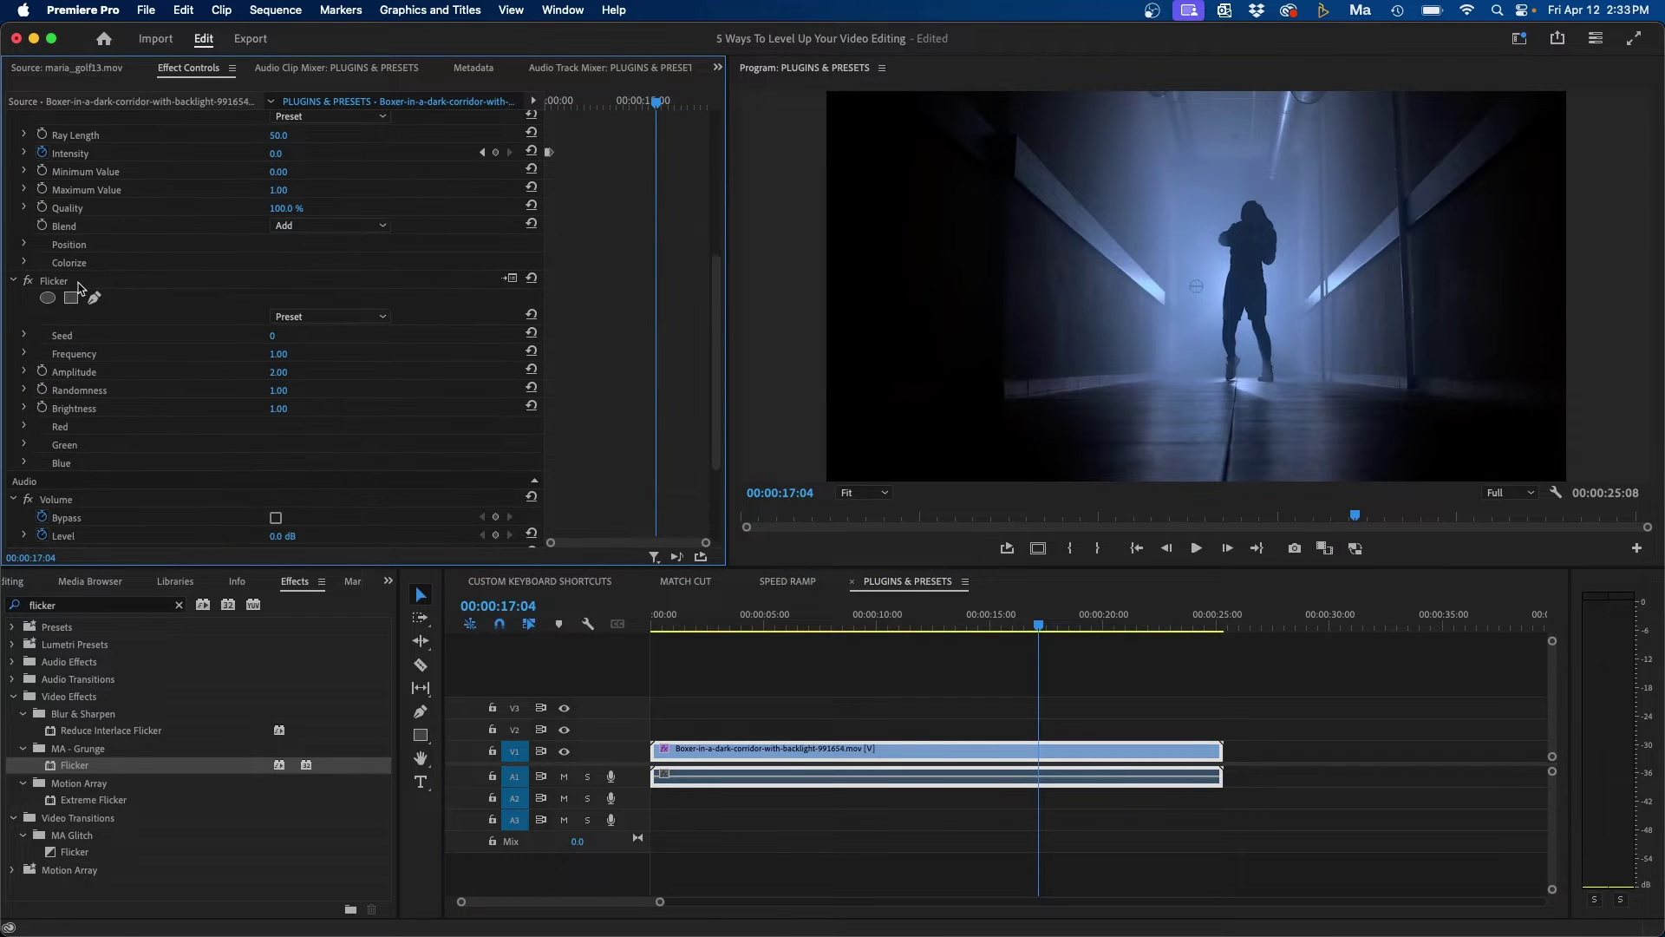
{"action": "left_click", "coordinate": [78, 286]}
{"action": "scroll", "coordinate": [196, 346], "scroll_direction": "up", "scroll_amount": 4}
{"action": "left_click_drag", "start_coordinate": [603, 102], "coordinate": [531, 96]}
{"action": "left_click", "coordinate": [583, 280]}
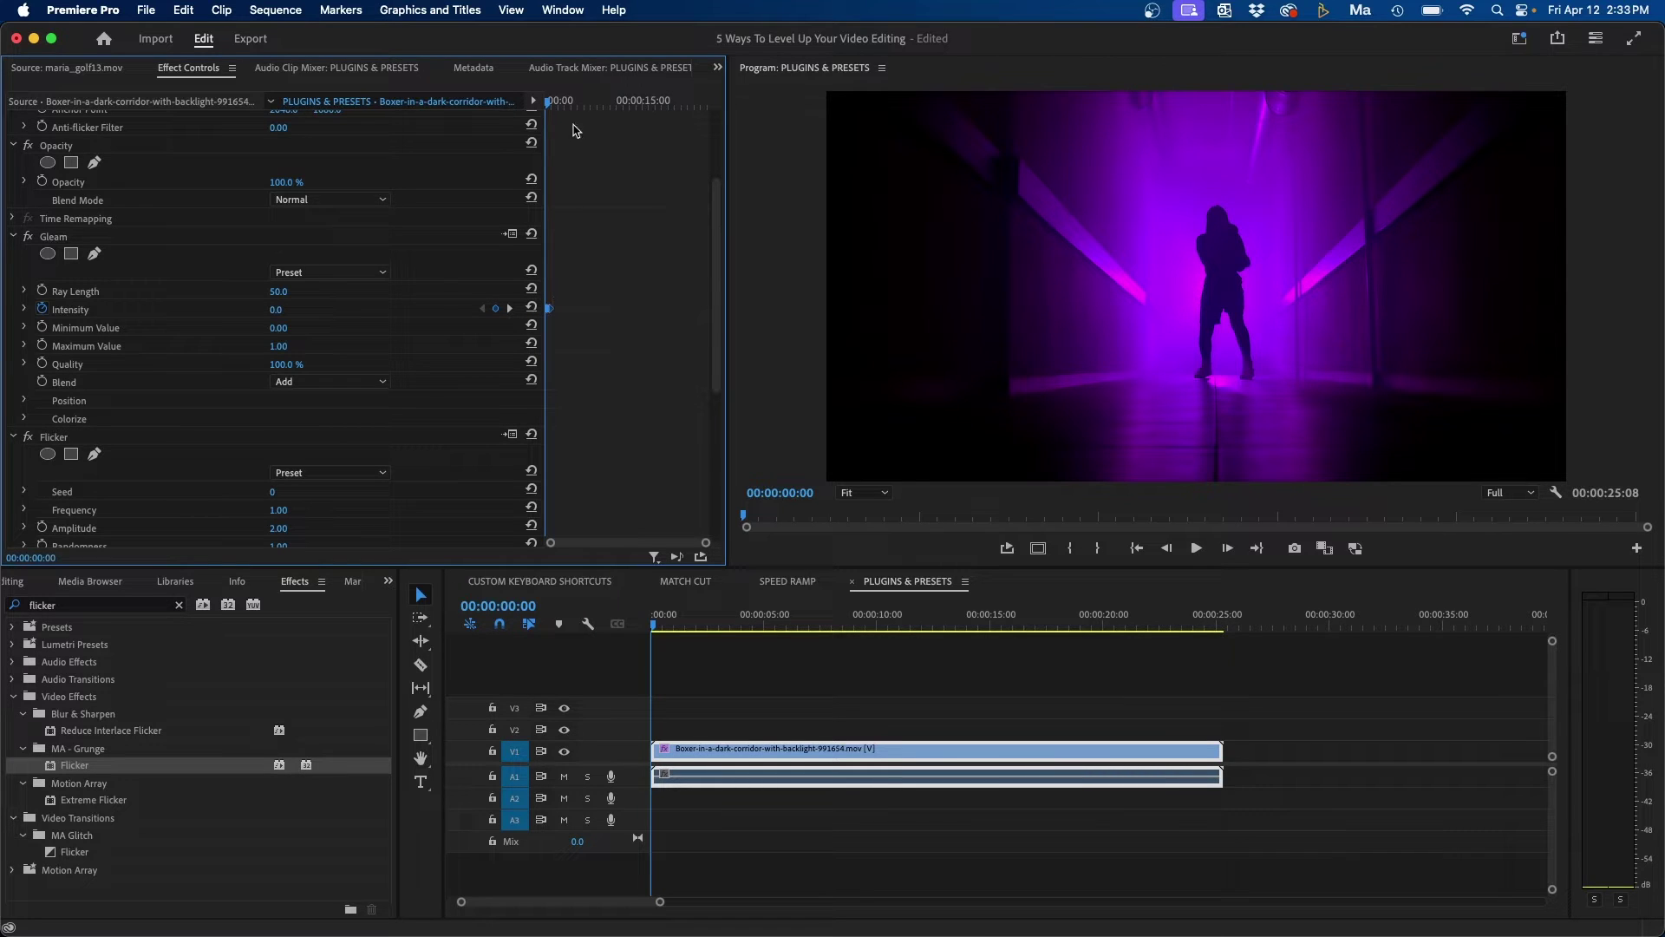
{"action": "left_click", "coordinate": [562, 100]}
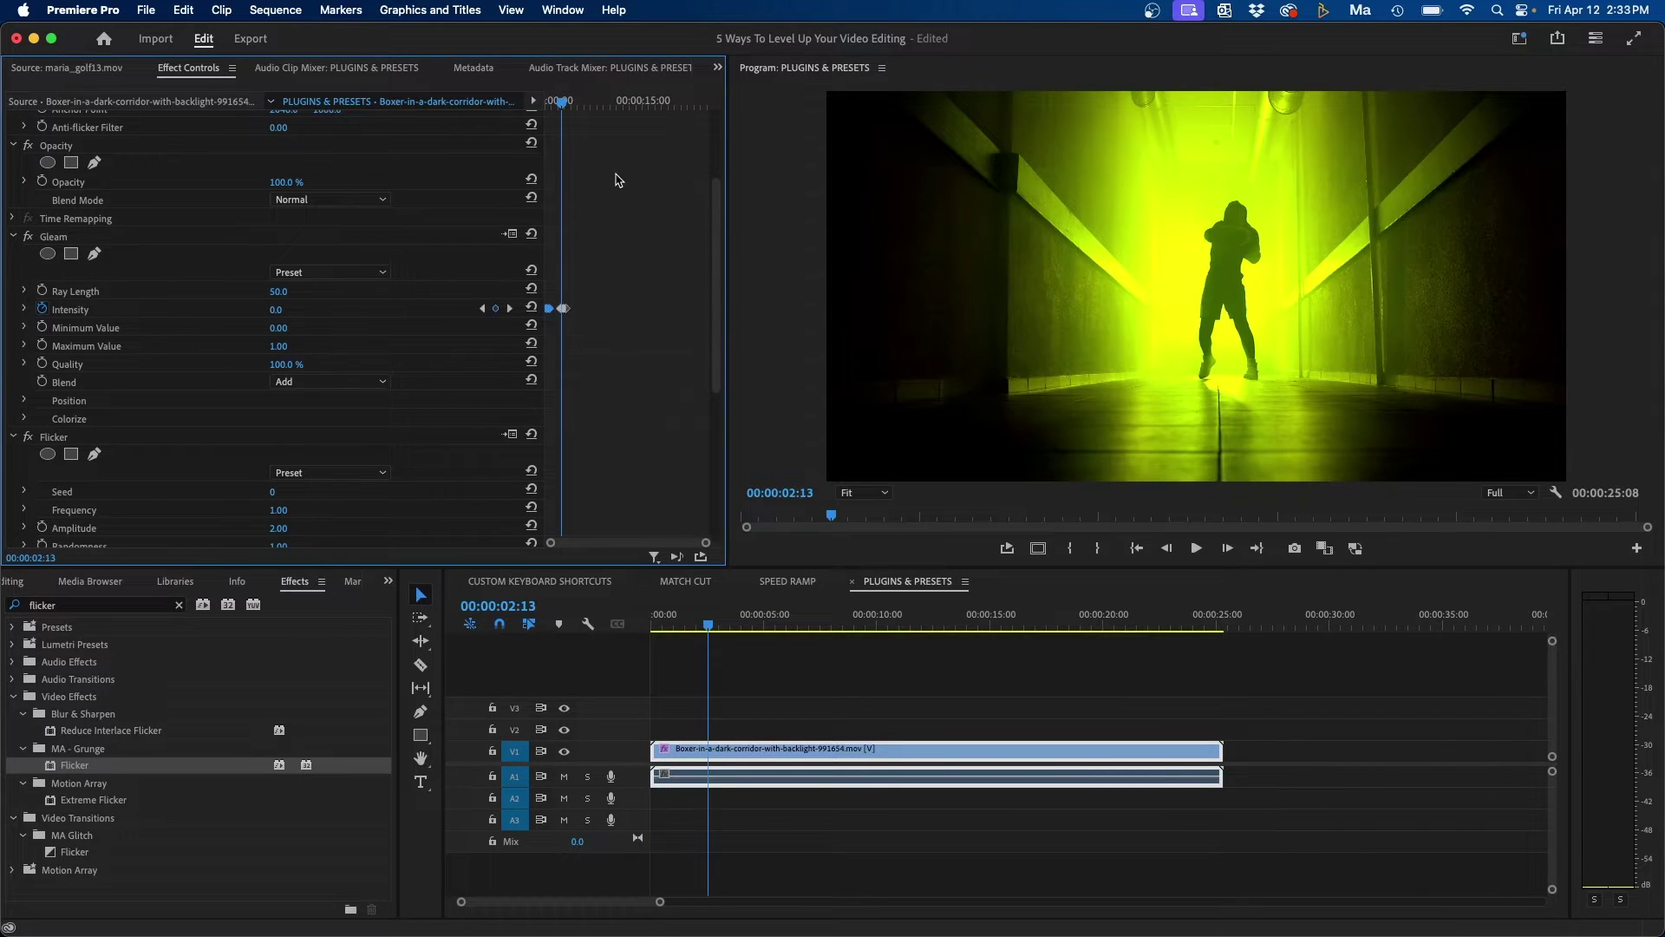
{"action": "left_click_drag", "start_coordinate": [583, 102], "coordinate": [607, 104]}
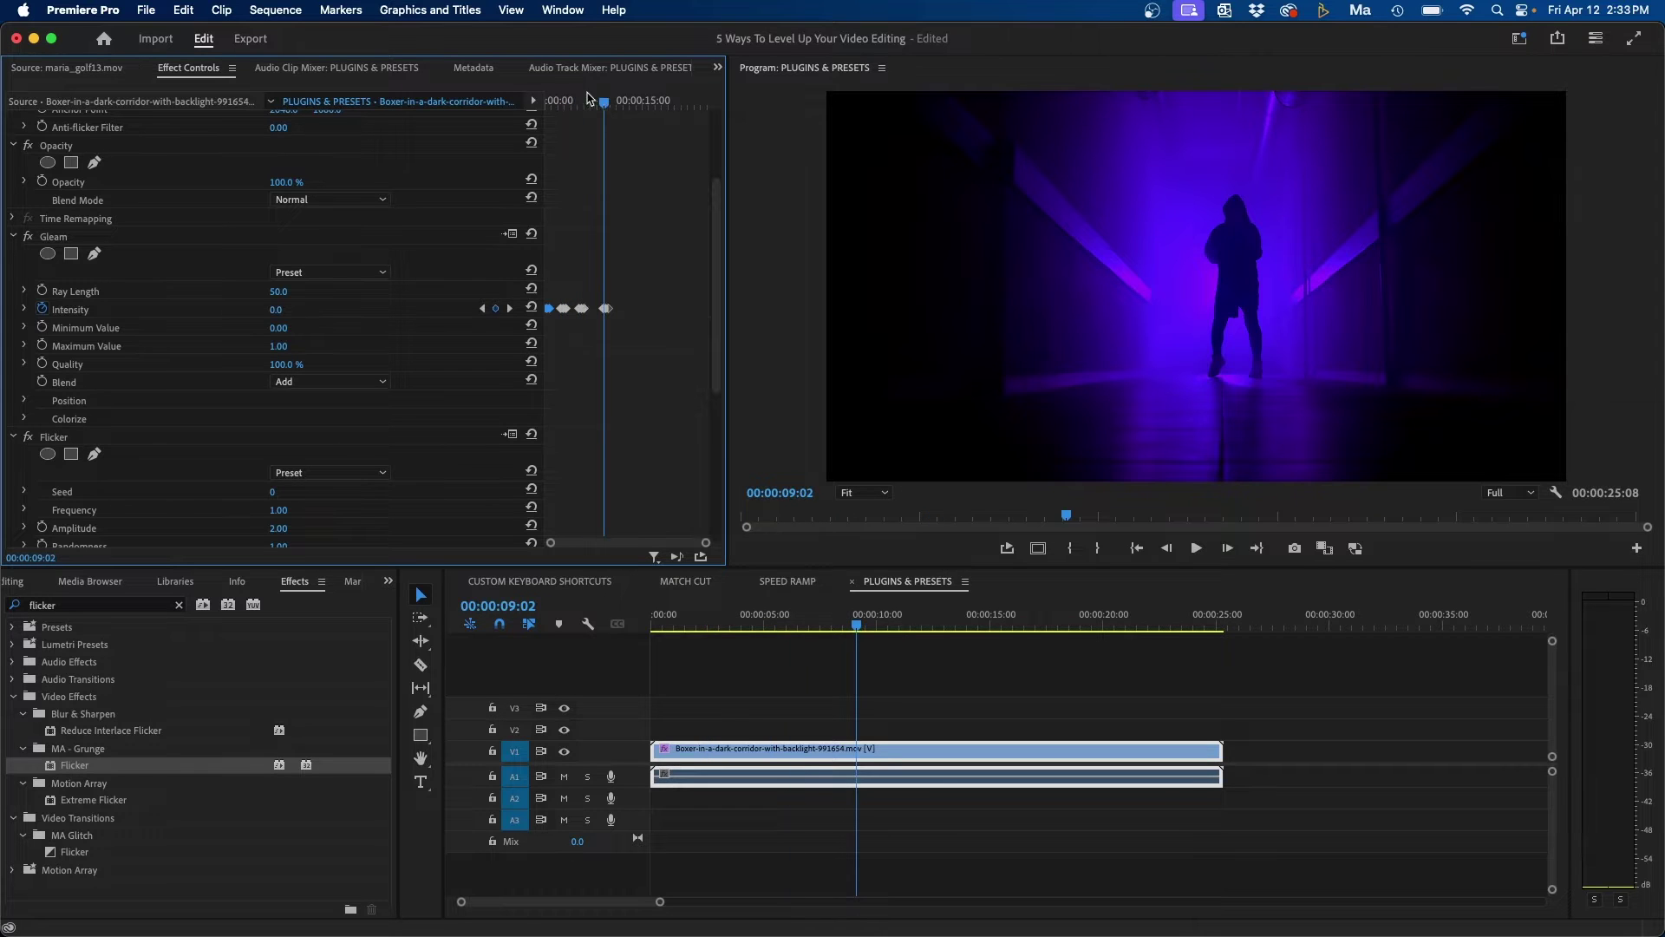
{"action": "key", "text": "Home"}
{"action": "key", "text": "space"}
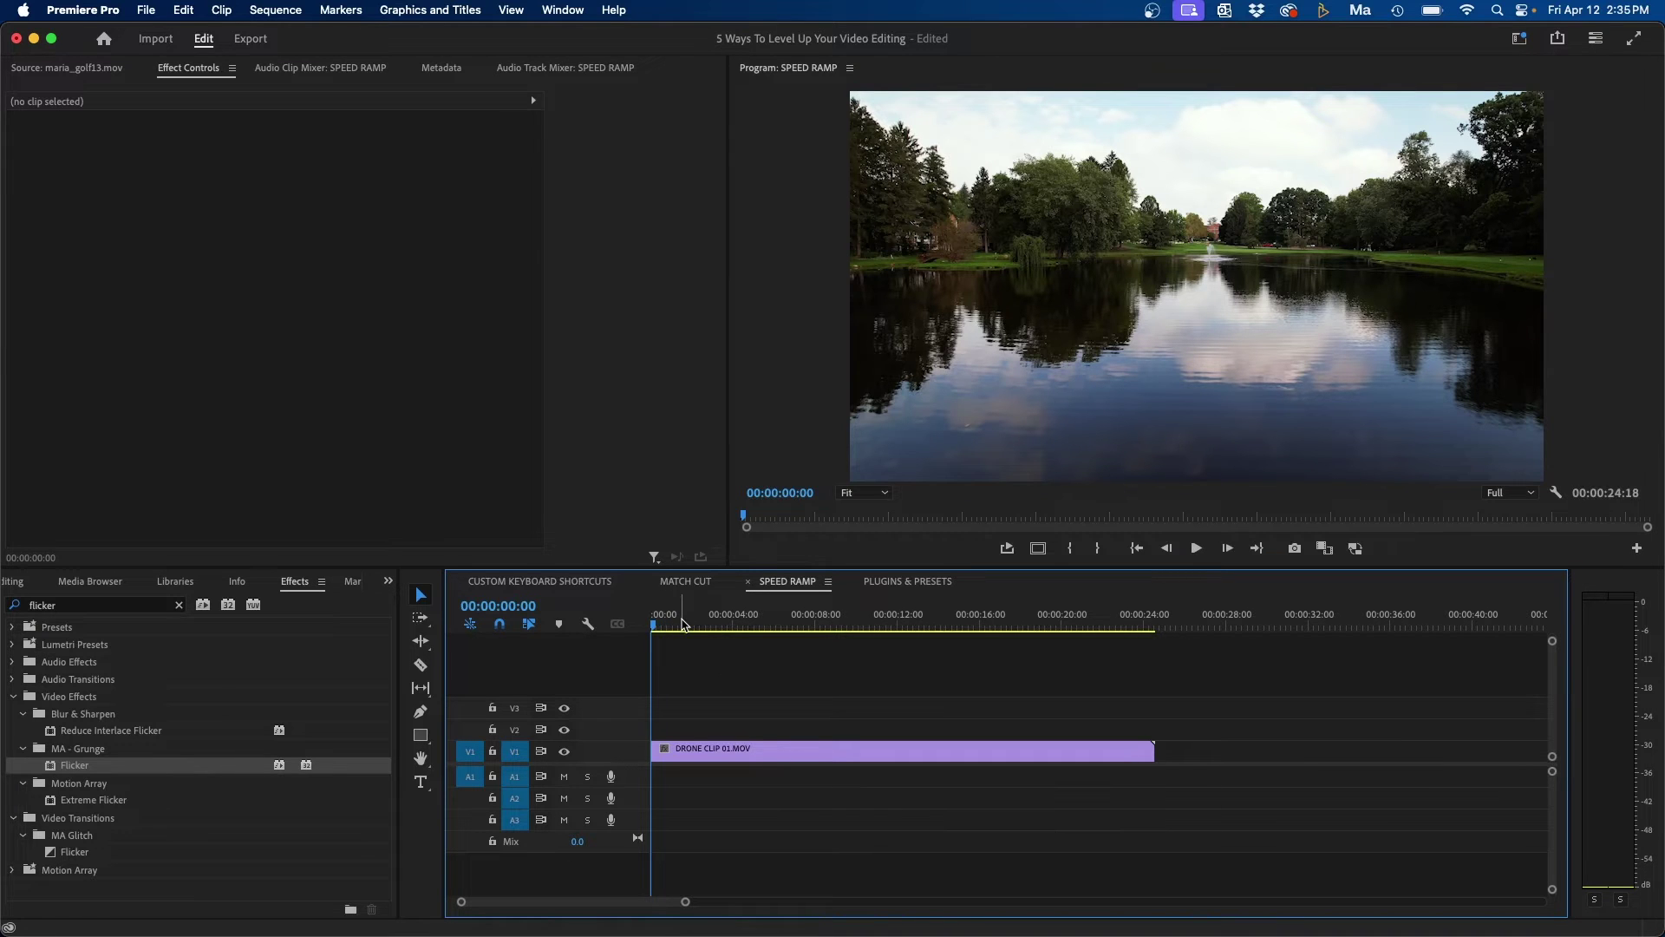
- Enlarge track V1 so DRONE CLIP 01.MOV shows its frame thumbnails, and select the clip
{"action": "left_click_drag", "start_coordinate": [685, 620], "coordinate": [701, 659]}
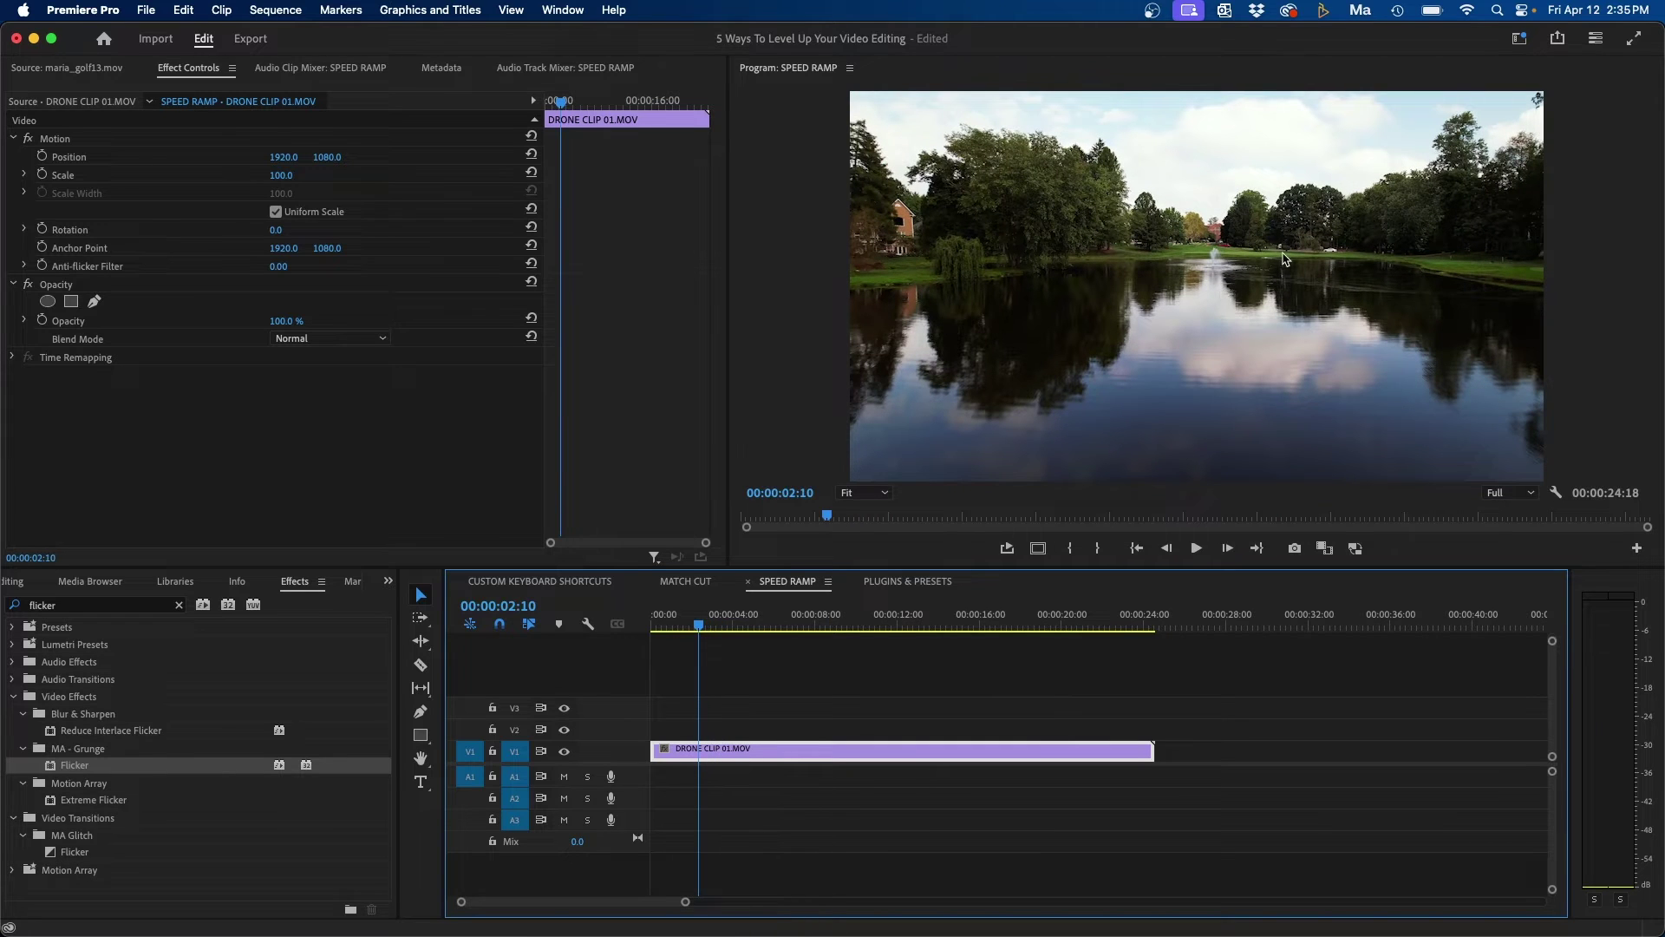
{"action": "key", "text": "super+shift+a"}
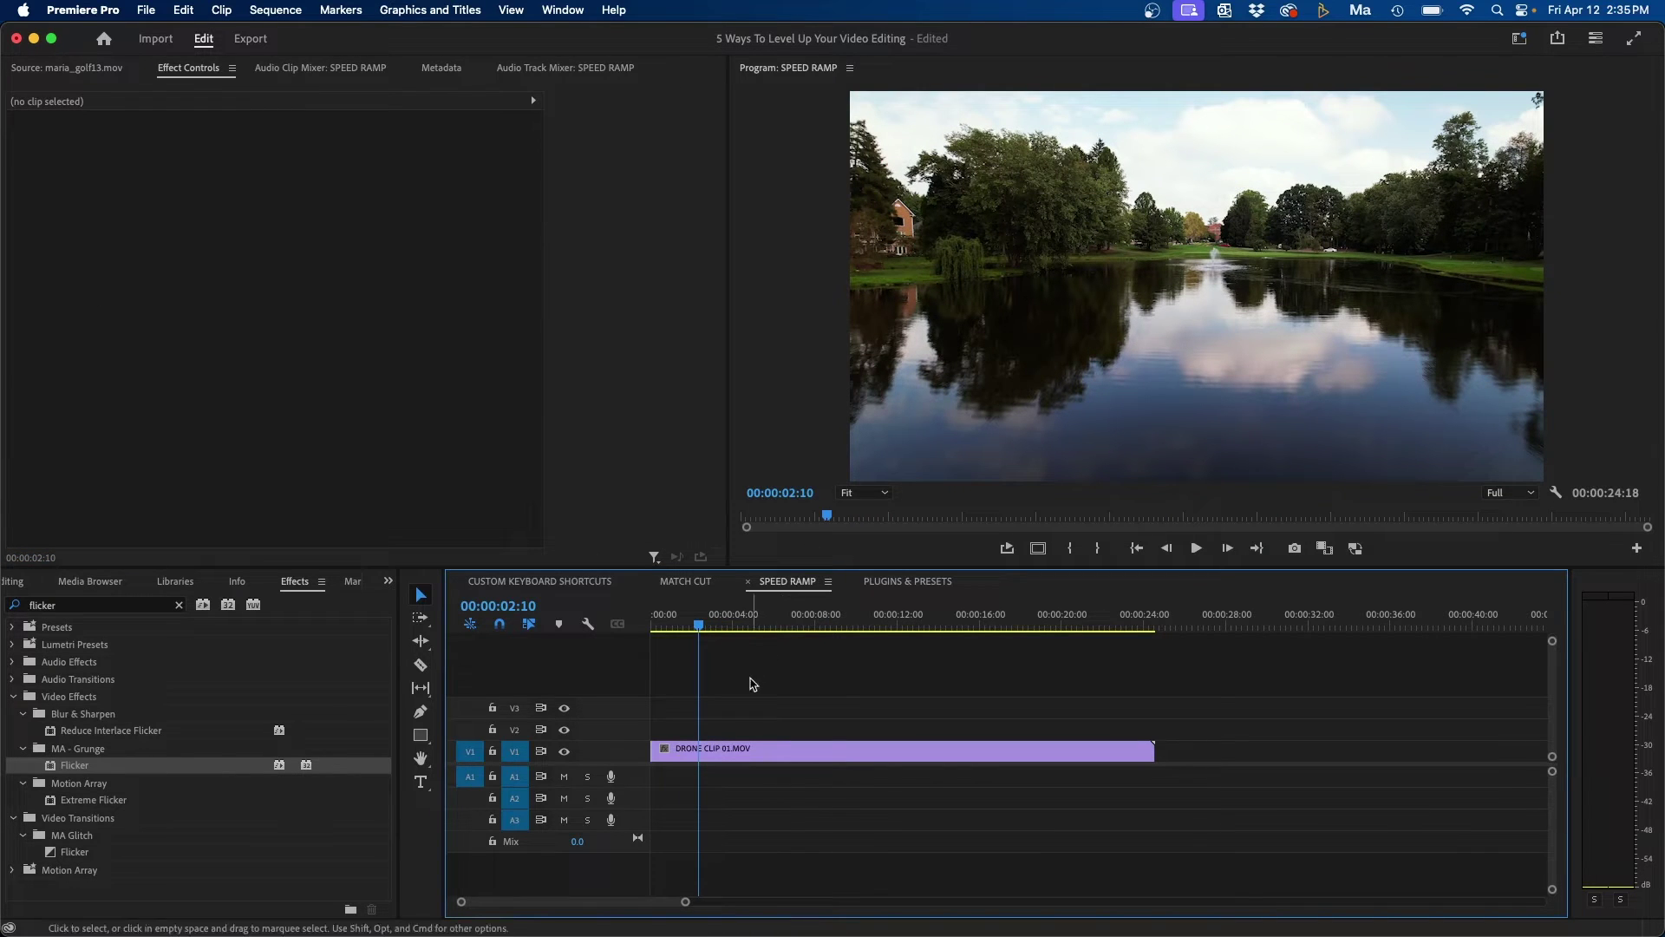
{"action": "left_click_drag", "start_coordinate": [618, 742], "coordinate": [624, 657]}
{"action": "left_click", "coordinate": [835, 680]}
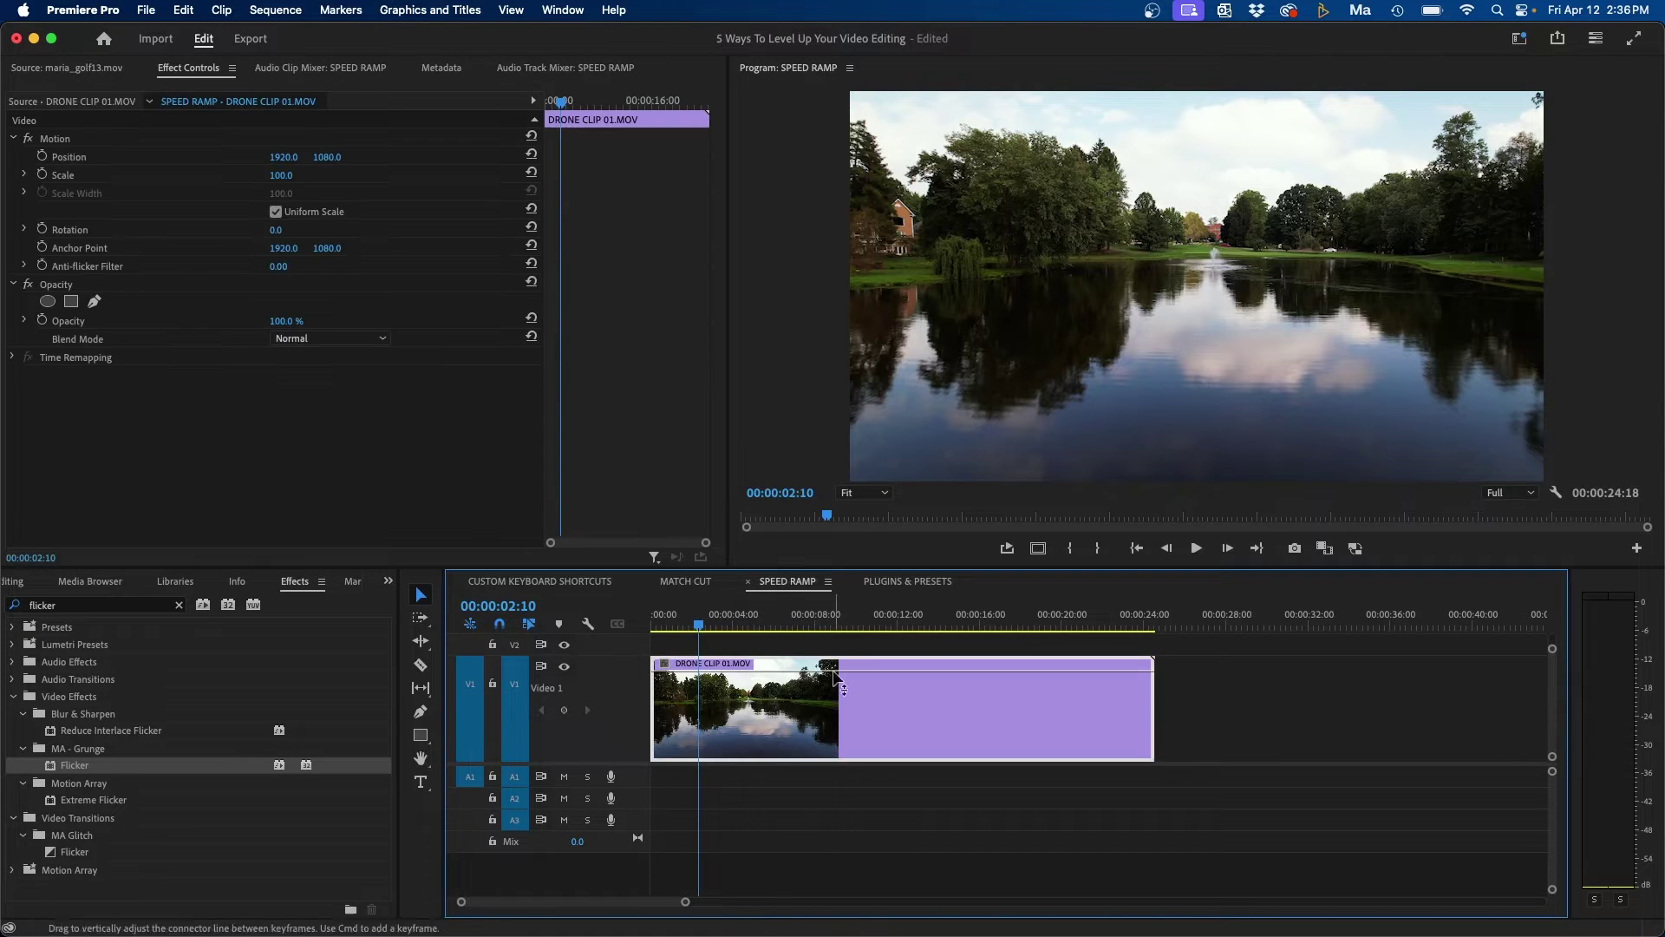
{"action": "right_click", "coordinate": [800, 711]}
- Show the drone clip's Time Remapping > Speed keyframes and park the playhead at 00:00:04:10
{"action": "mouse_move", "coordinate": [998, 917]}
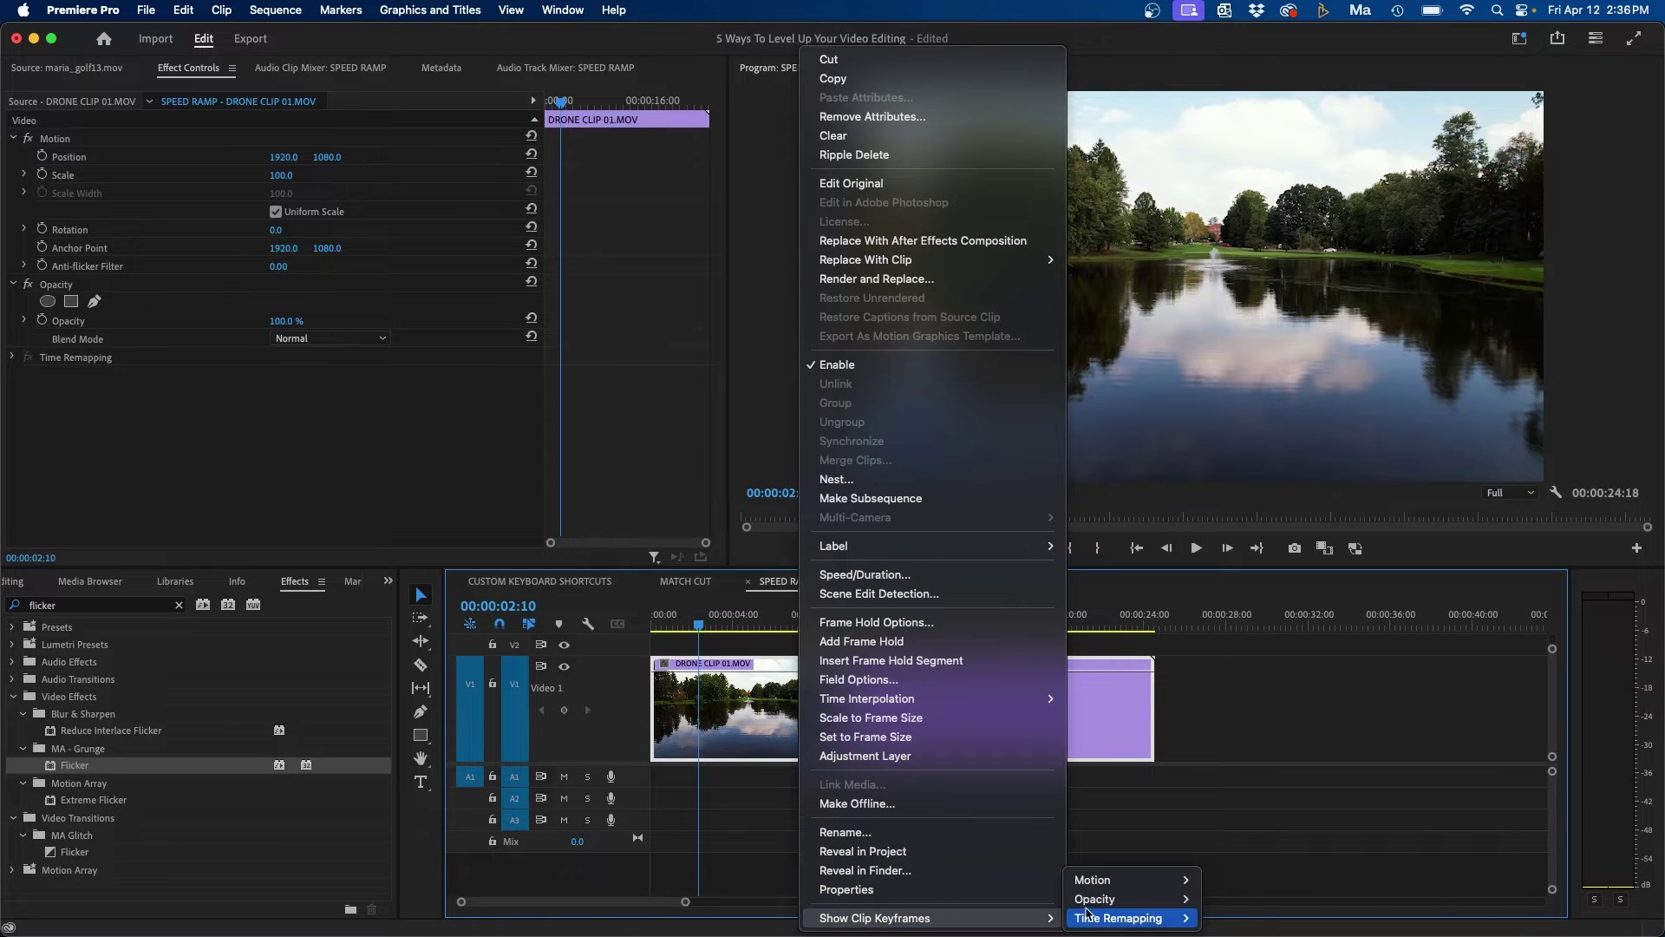
{"action": "mouse_move", "coordinate": [1090, 915]}
{"action": "left_click", "coordinate": [1226, 917]}
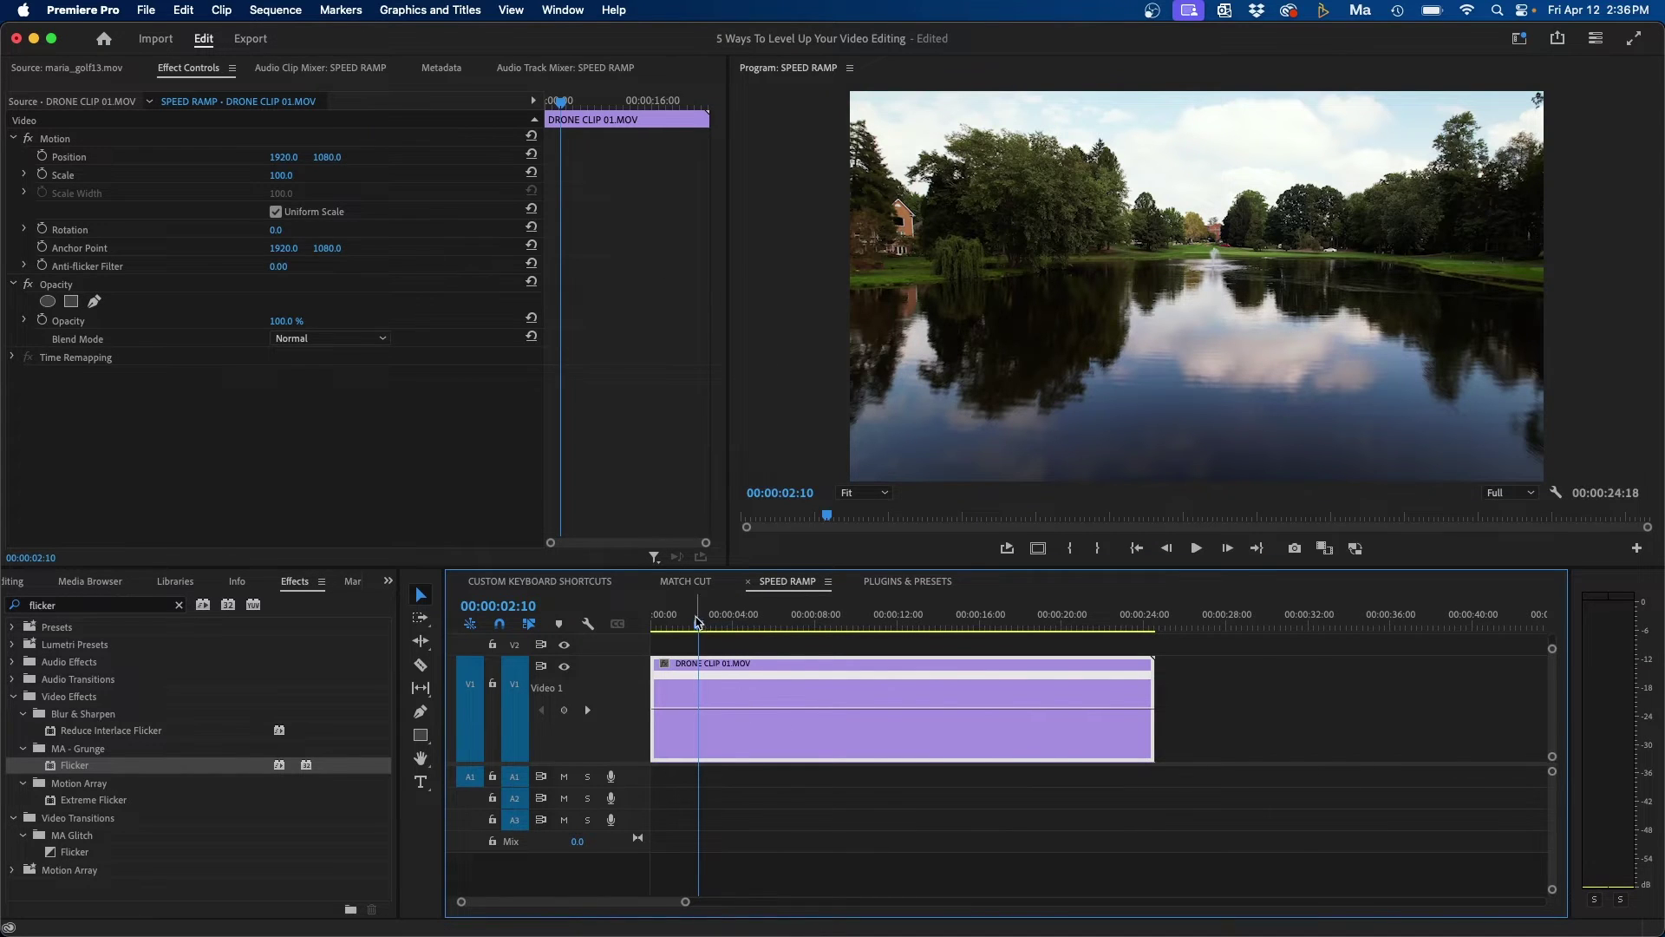
{"action": "left_click_drag", "start_coordinate": [698, 623], "coordinate": [739, 620]}
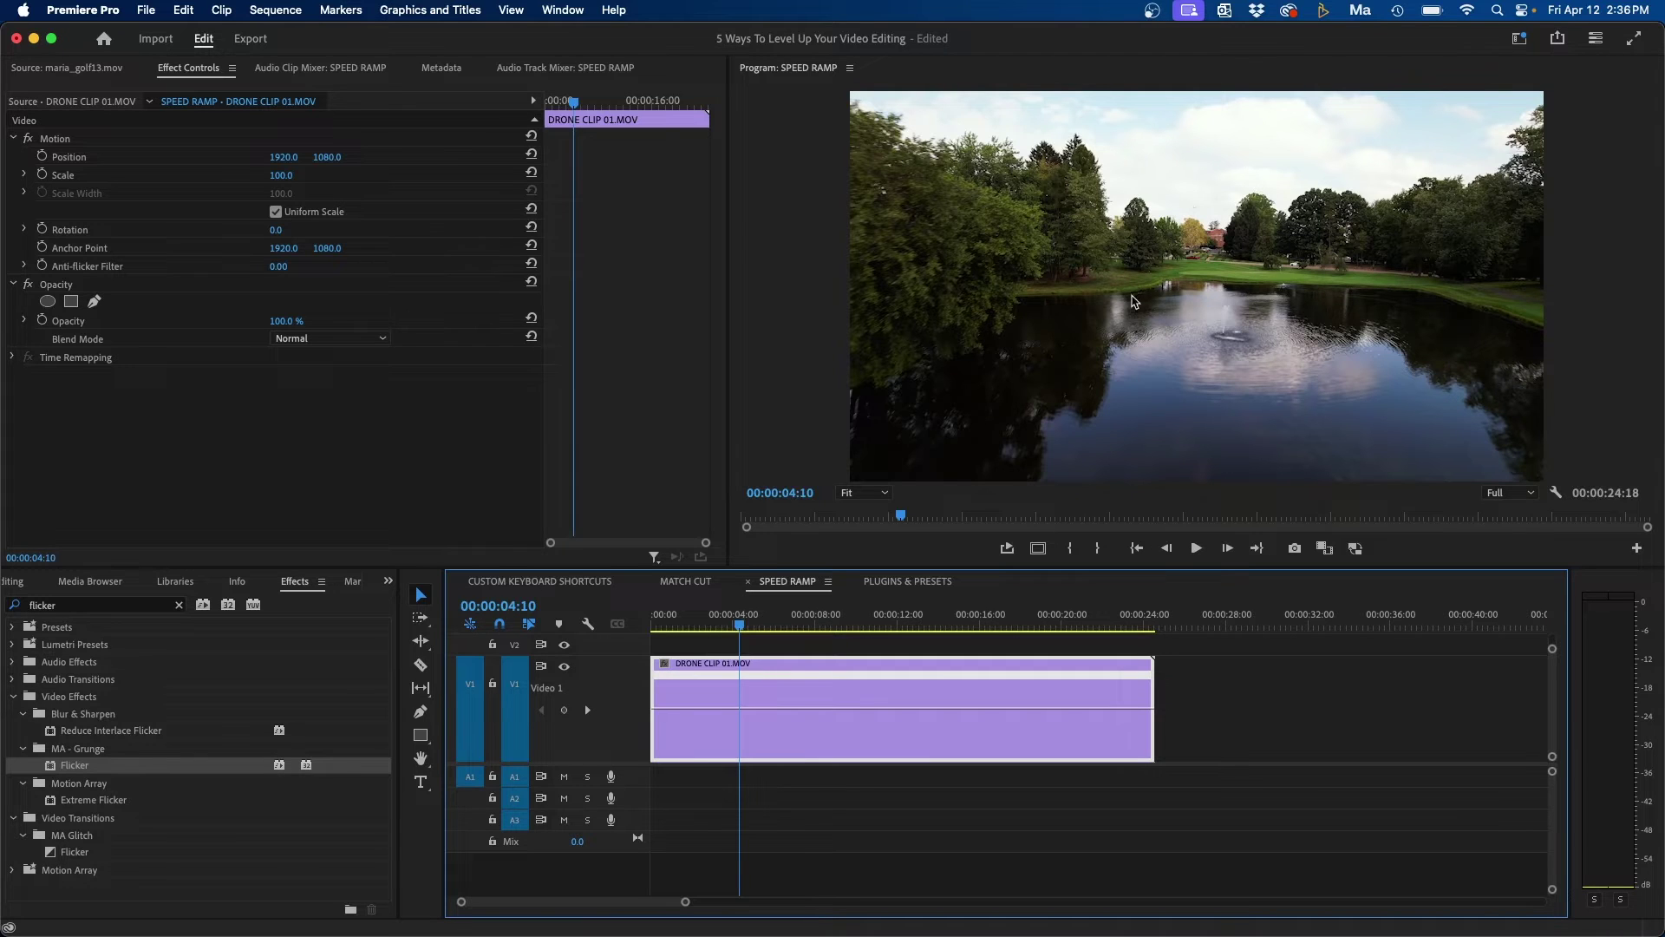
- Add a speed keyframe at 00:00:04:10, raise the later section to 500%, and play it back
{"action": "left_click", "coordinate": [420, 712]}
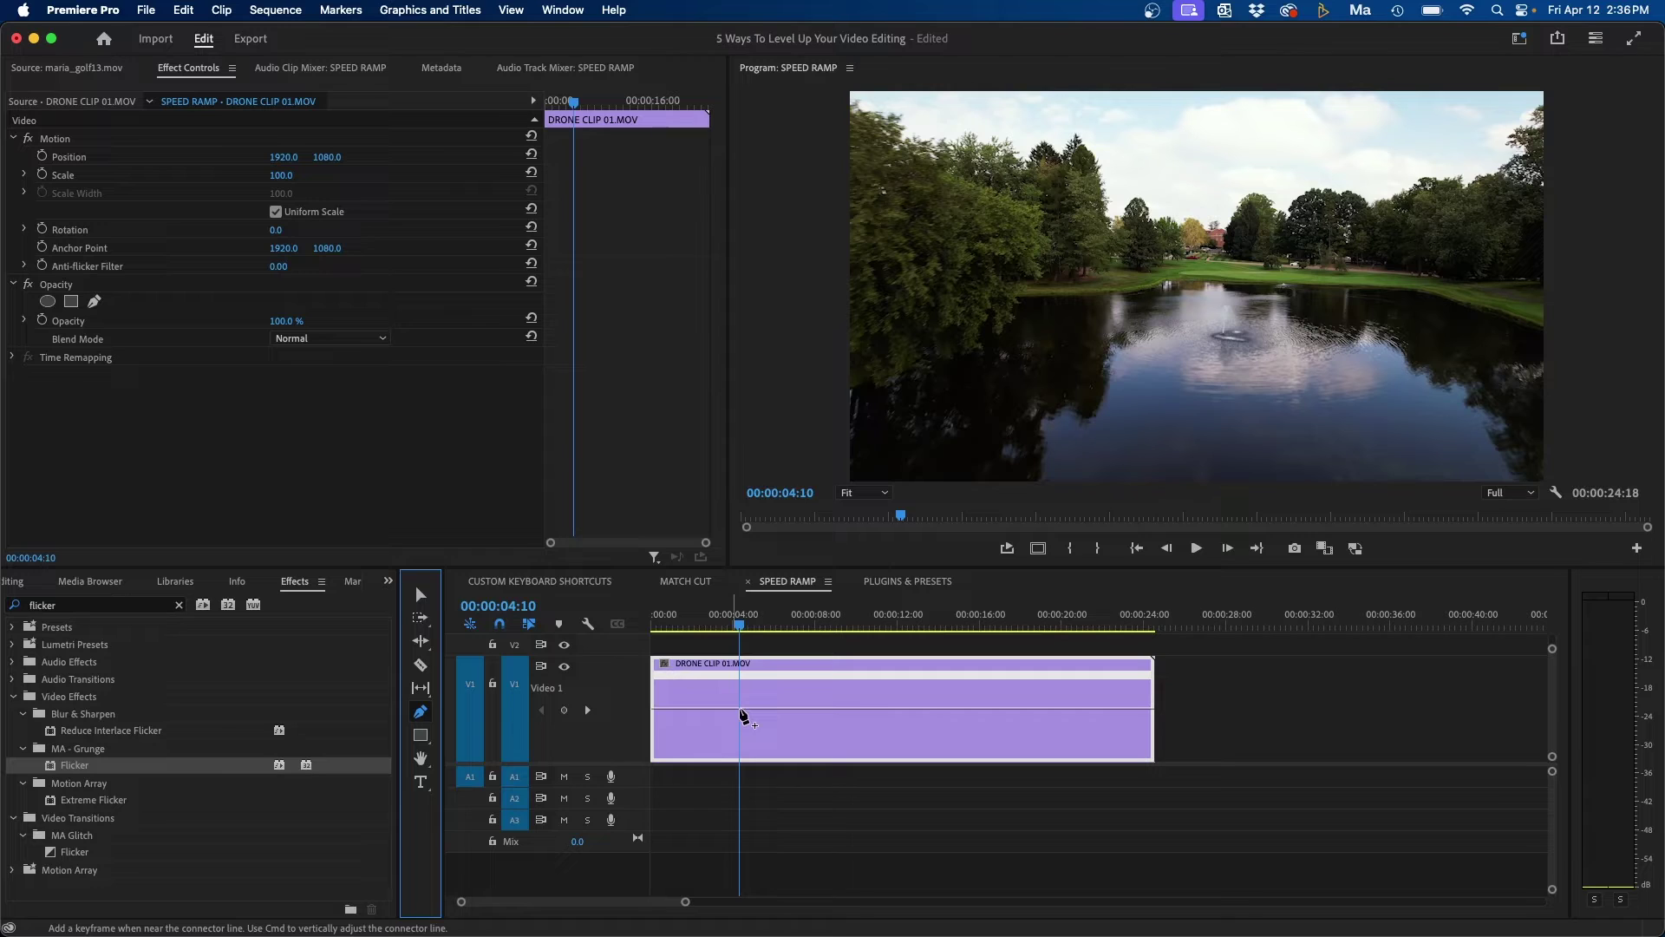
{"action": "left_click", "coordinate": [739, 707]}
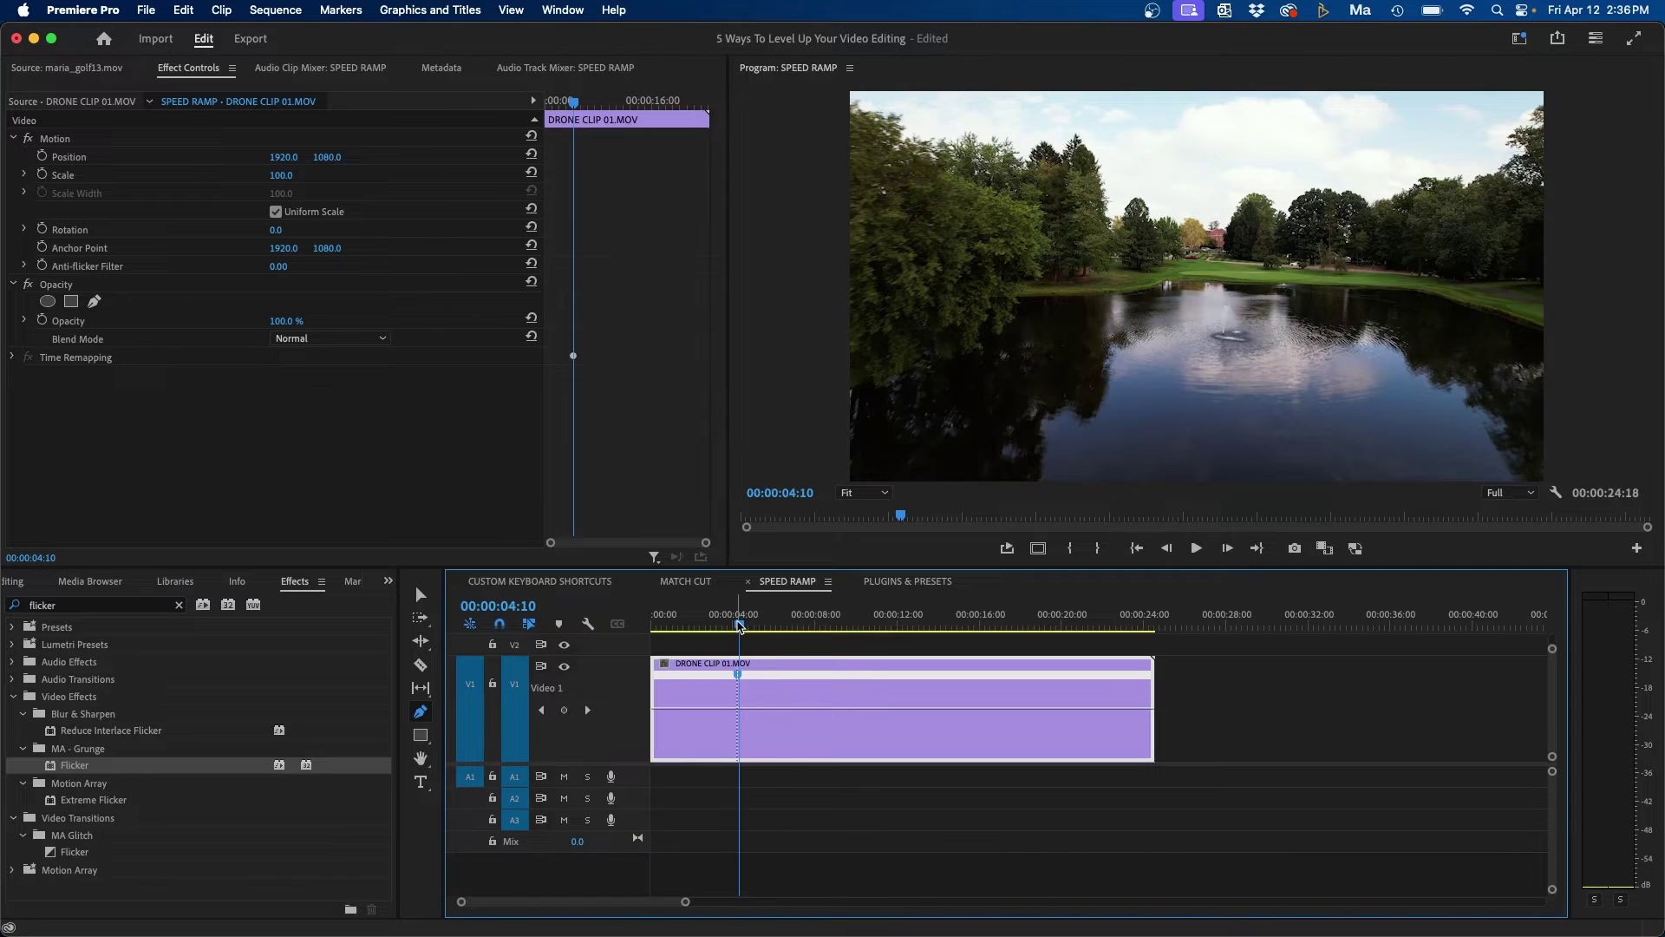
{"action": "left_click", "coordinate": [421, 595]}
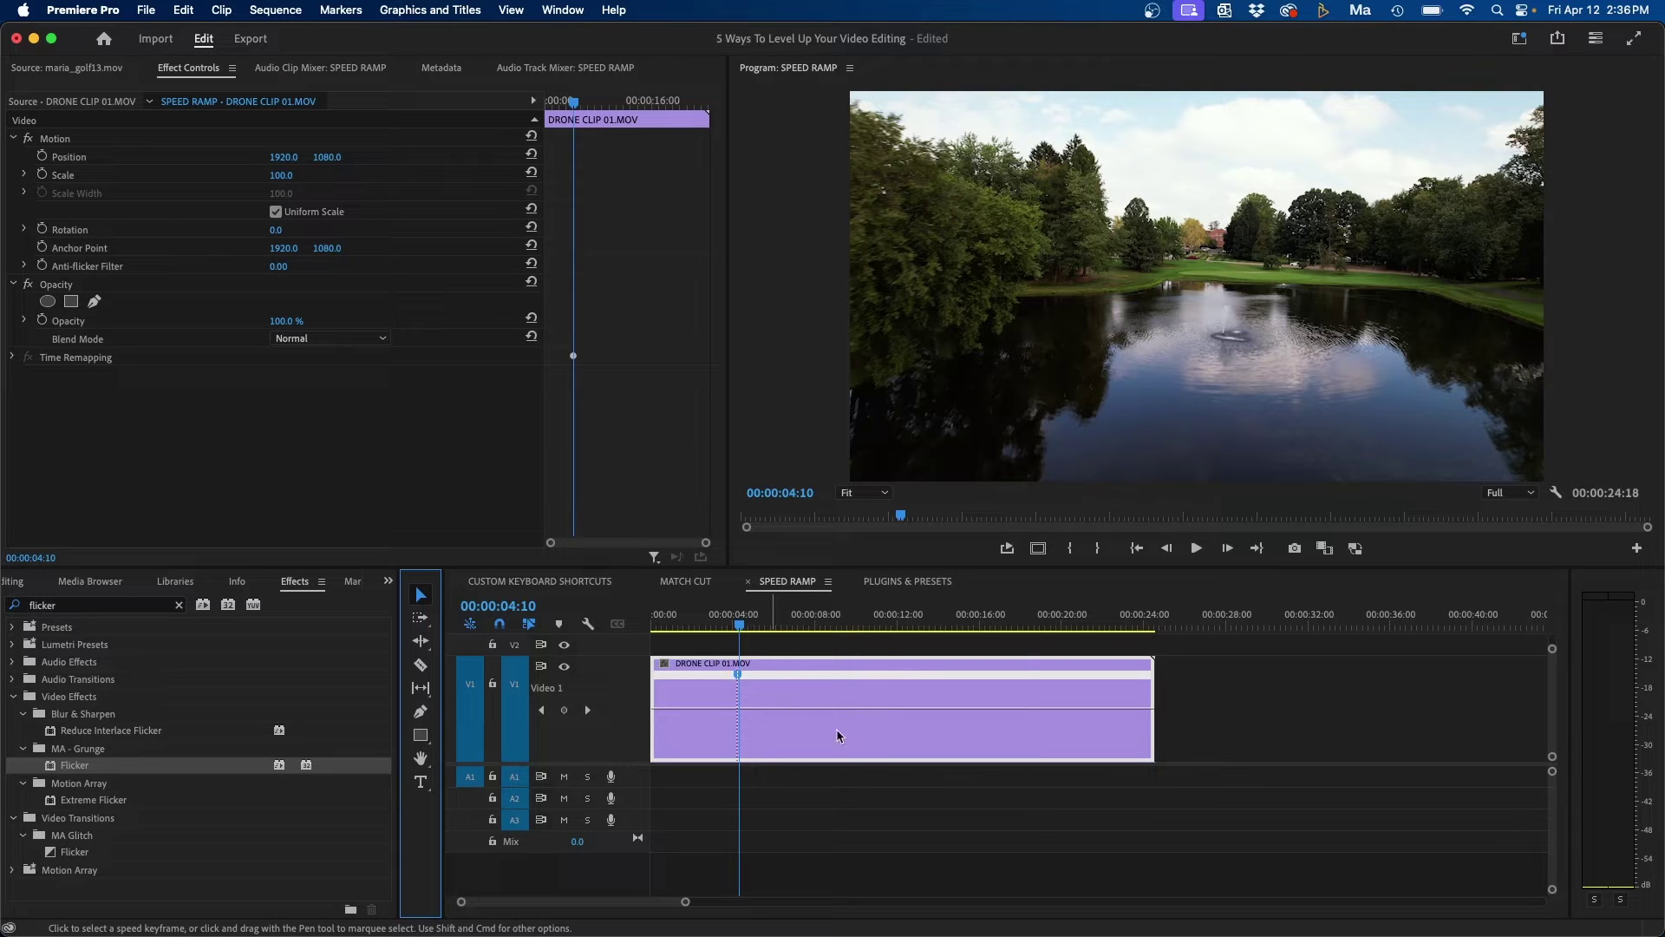
{"action": "left_click_drag", "start_coordinate": [822, 713], "coordinate": [822, 669]}
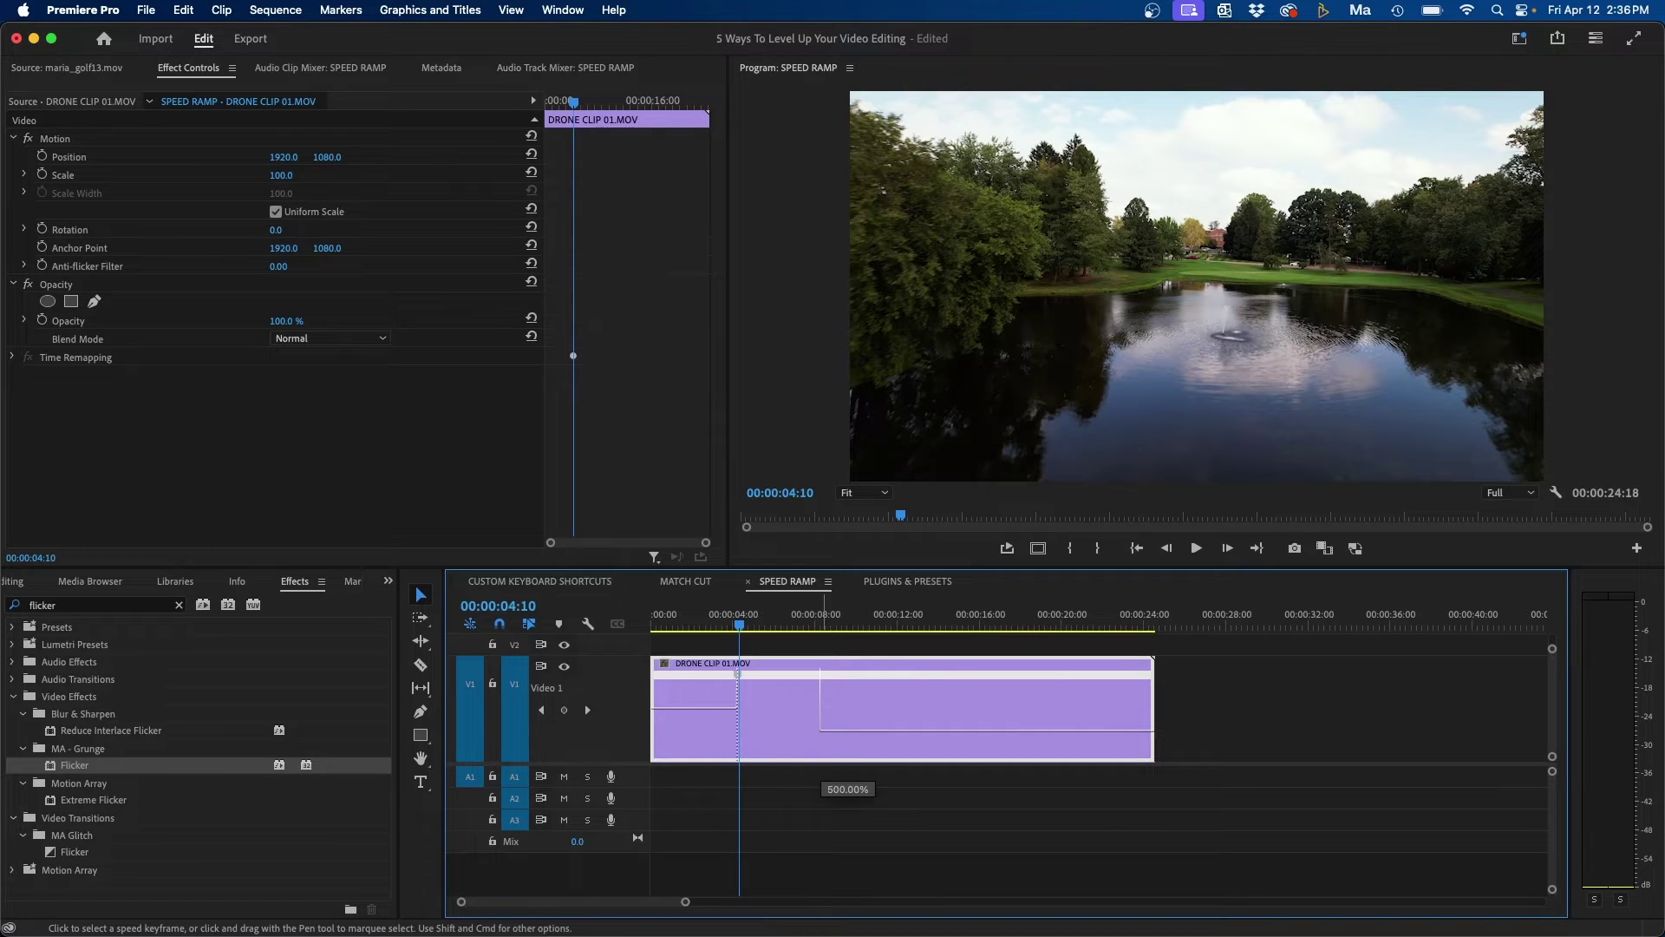
{"action": "left_click_drag", "start_coordinate": [822, 670], "coordinate": [822, 672]}
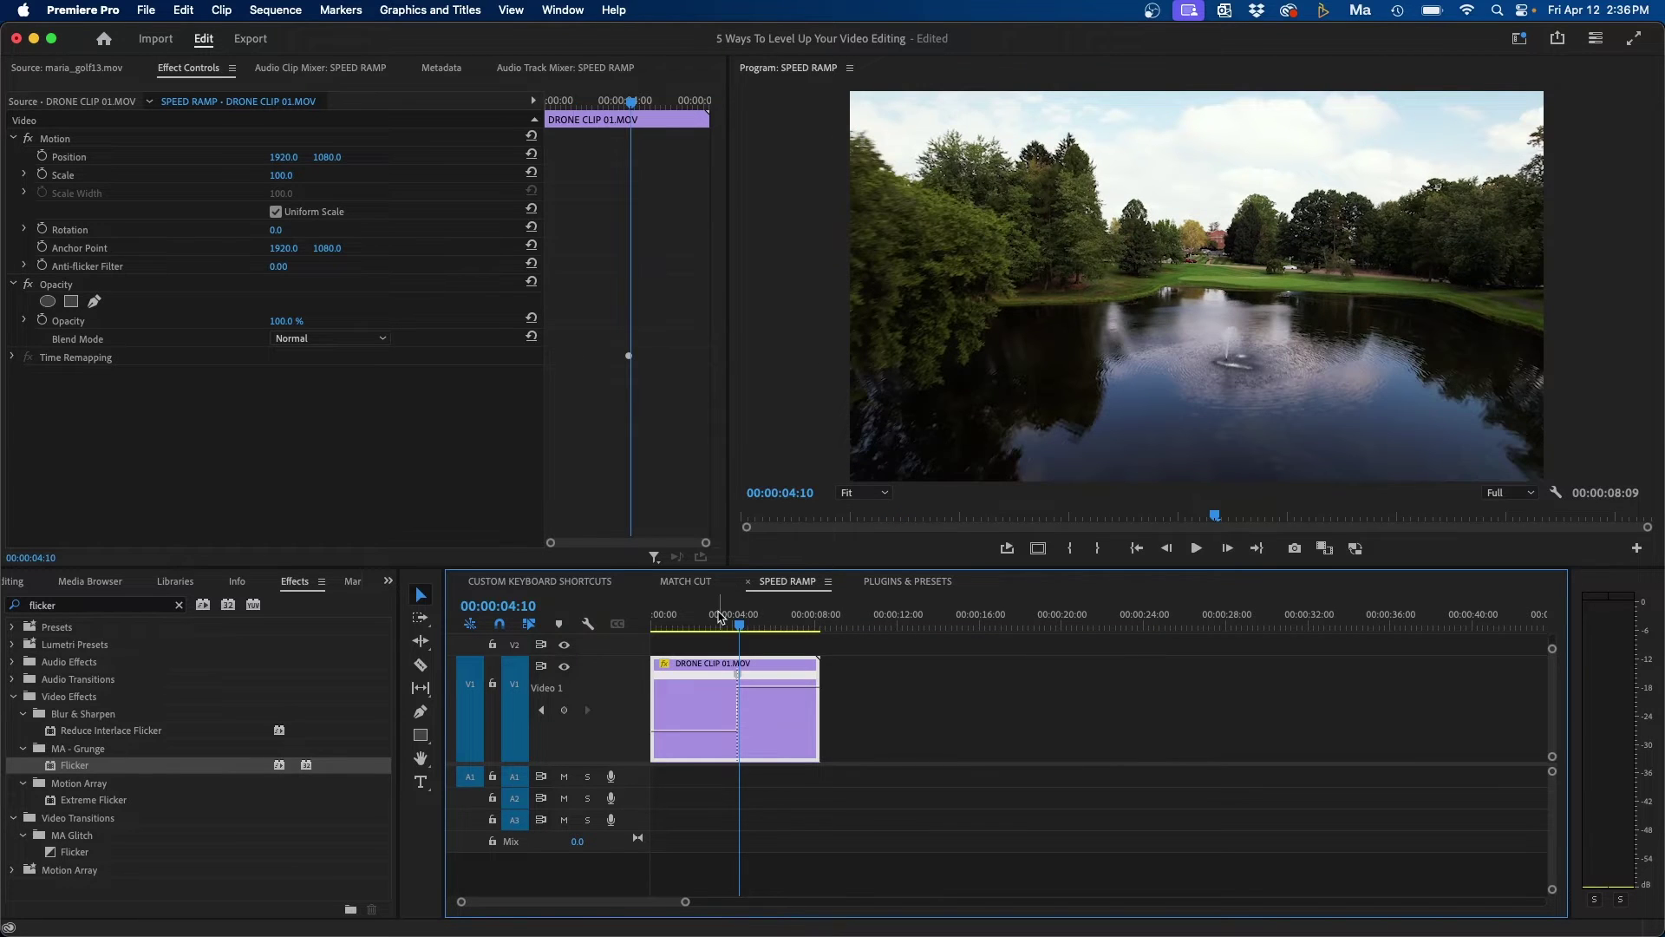
{"action": "left_click", "coordinate": [718, 617]}
{"action": "key", "text": "space"}
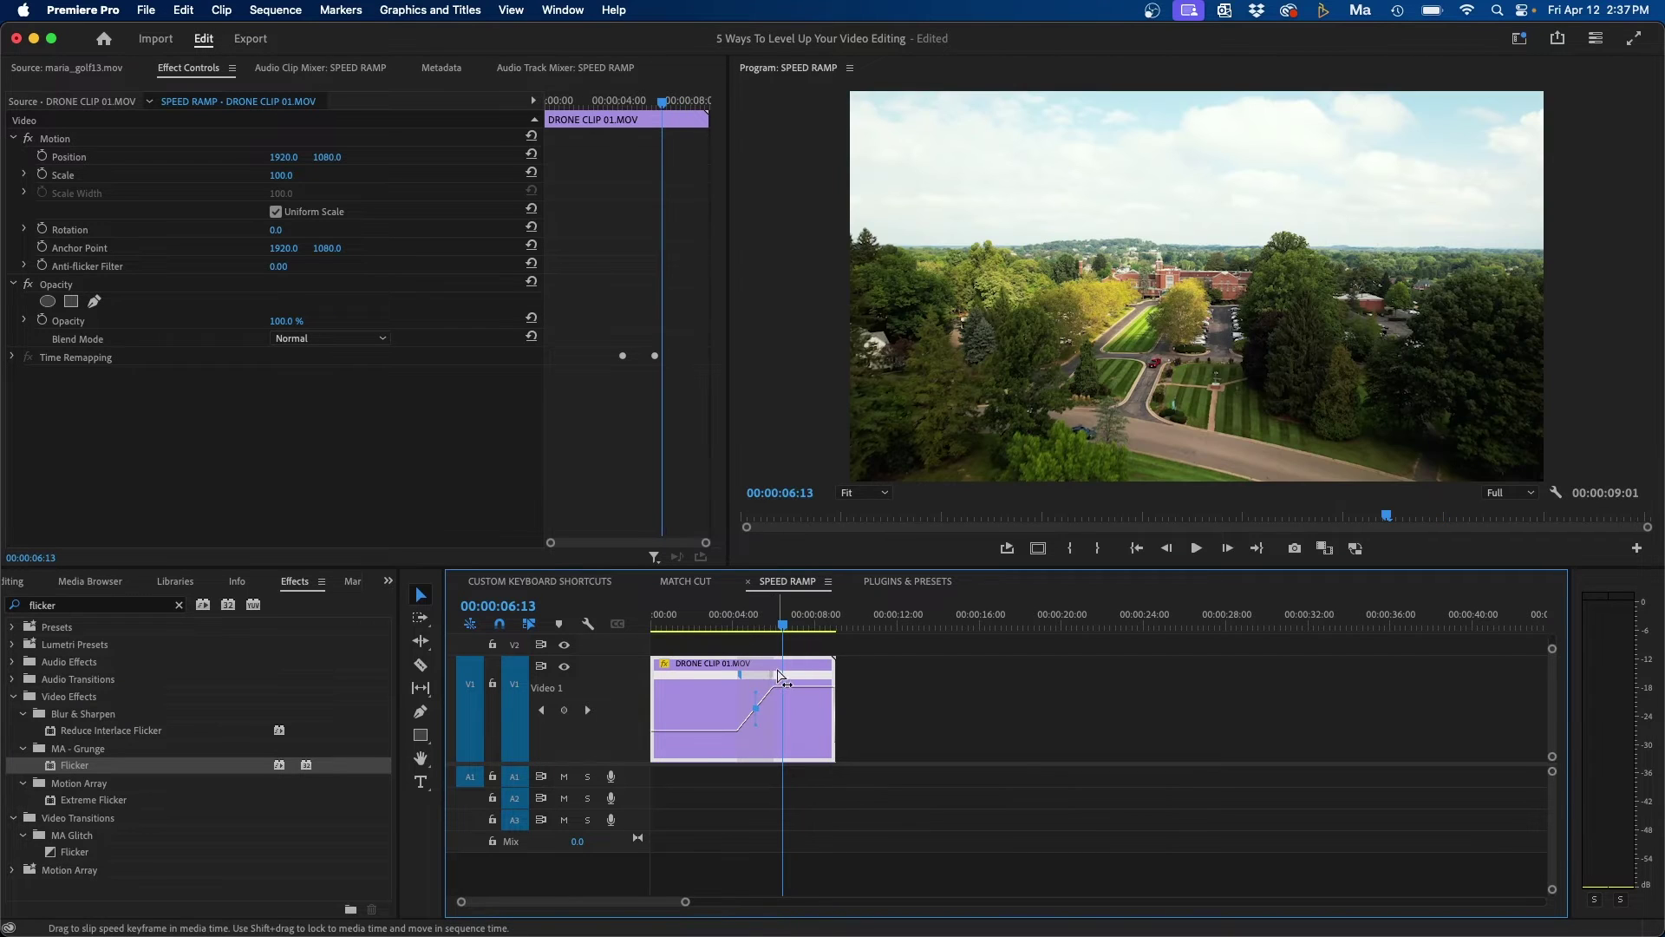
- Split the speed keyframe into an eased transition and replay the ramp from the pond shot
{"action": "left_click", "coordinate": [756, 705]}
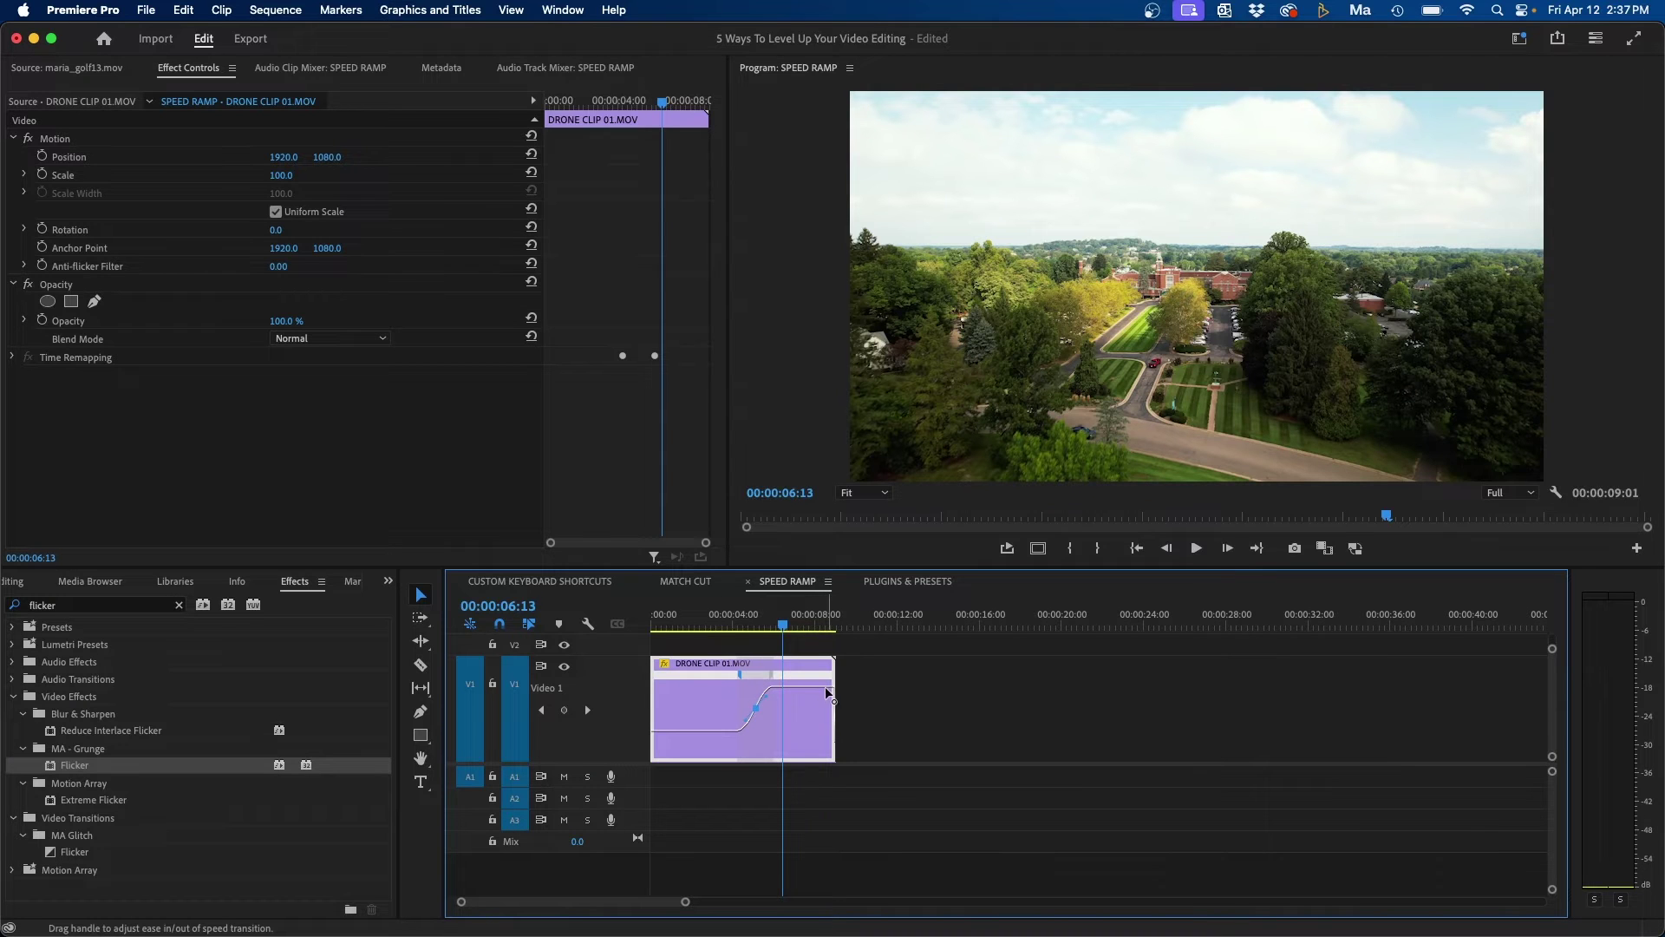
{"action": "key", "text": "shift+k"}
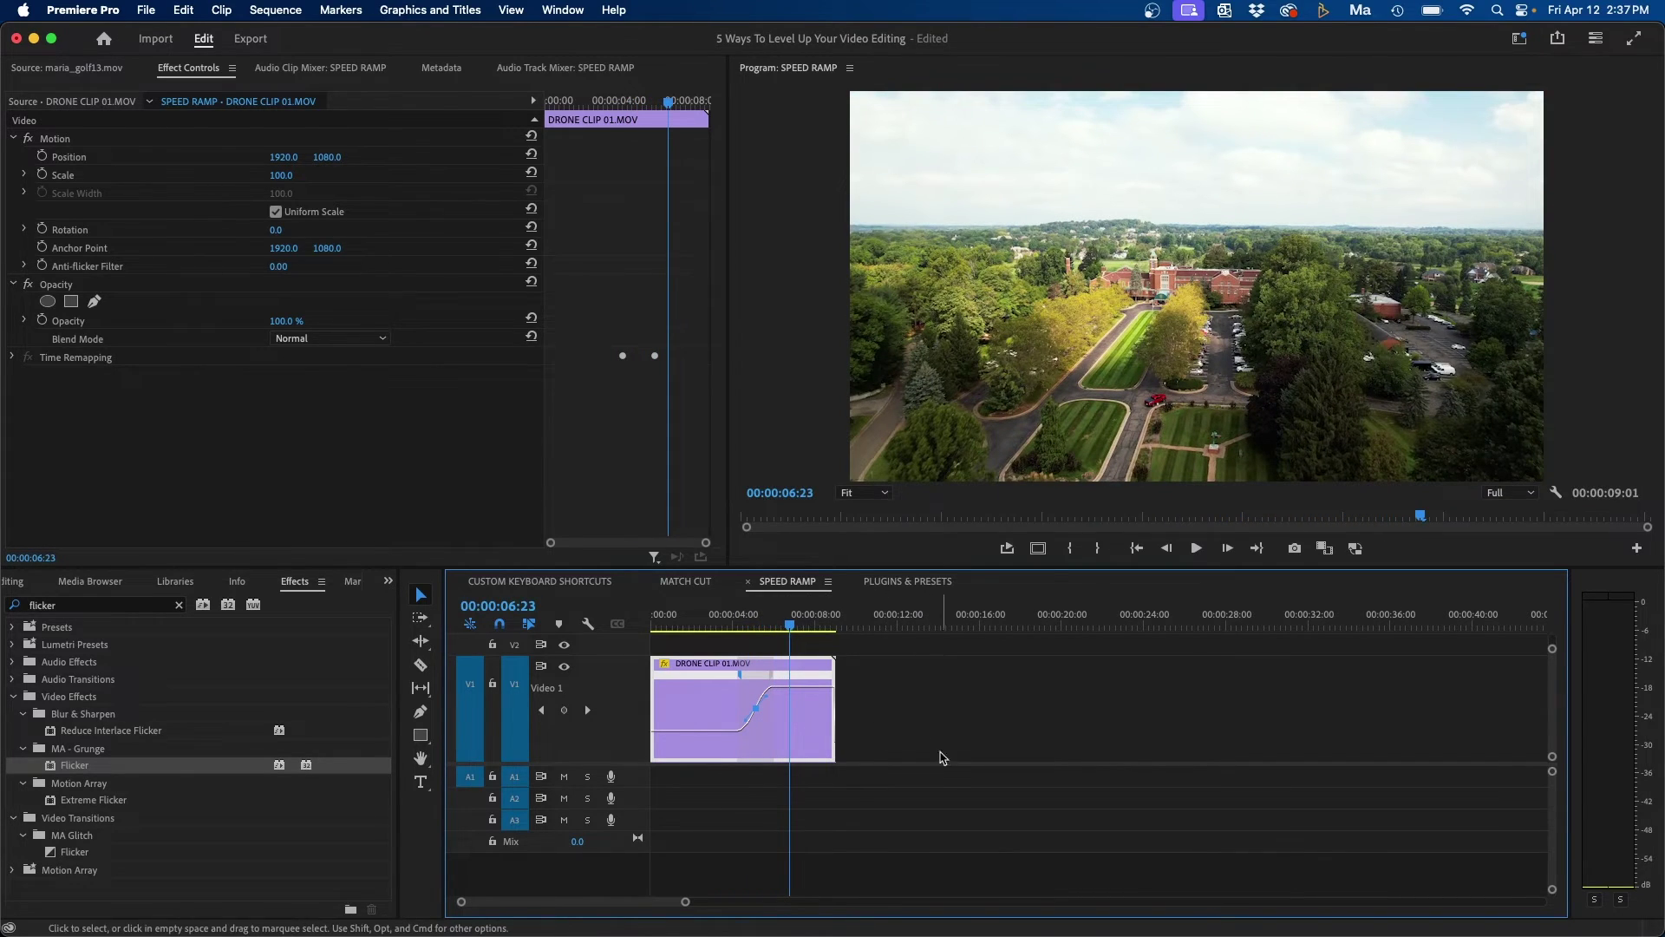
{"action": "left_click", "coordinate": [421, 712]}
- Add a second speed keyframe, drag the following section slower, ease it, and play the full ramp
{"action": "left_click", "coordinate": [788, 687]}
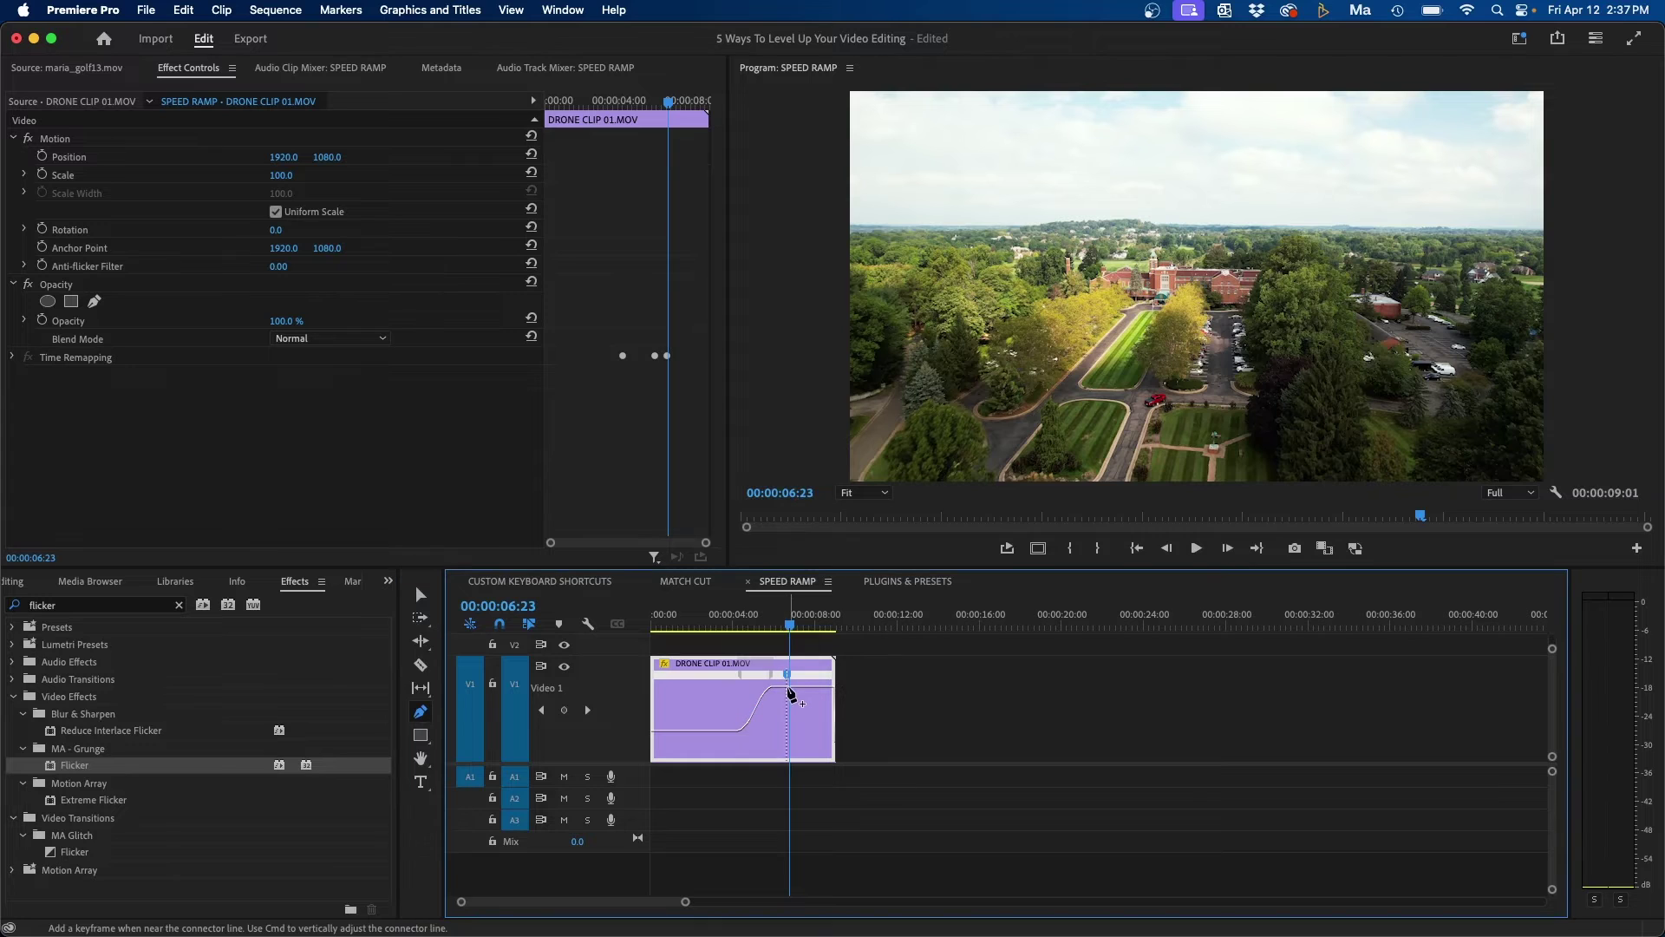
{"action": "key", "text": "v"}
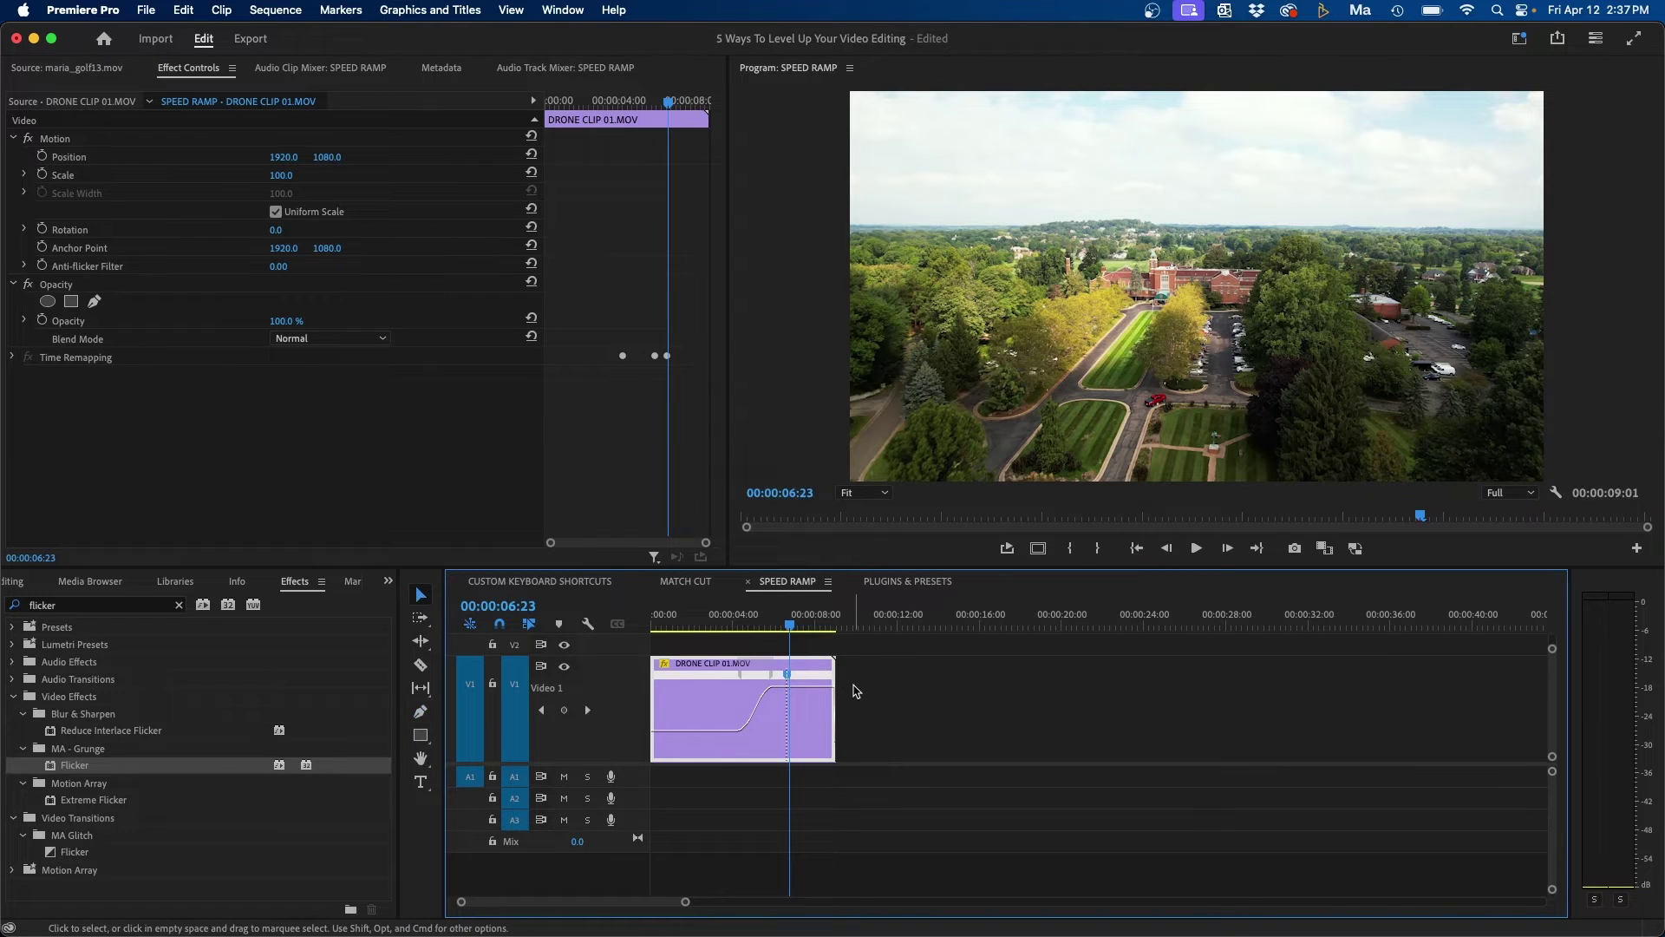
{"action": "mouse_move", "coordinate": [808, 683]}
{"action": "left_mouse_down"}
{"action": "mouse_move", "coordinate": [809, 731]}
{"action": "mouse_move", "coordinate": [820, 686]}
{"action": "mouse_move", "coordinate": [834, 687]}
{"action": "left_mouse_up"}
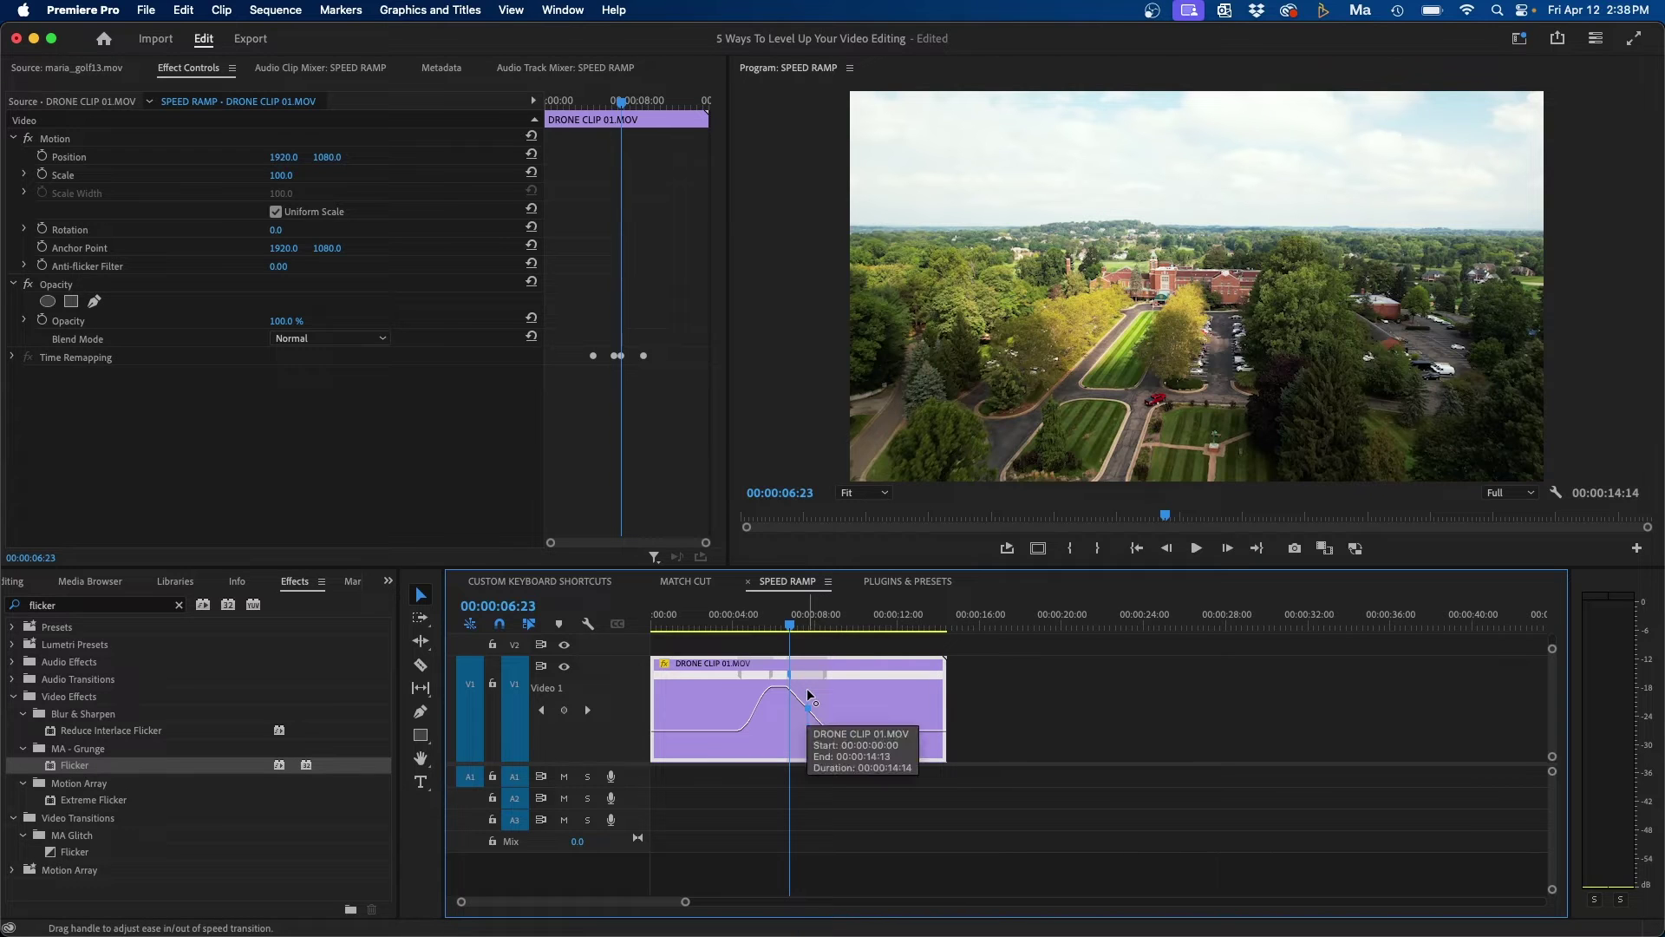
{"action": "left_click", "coordinate": [808, 696]}
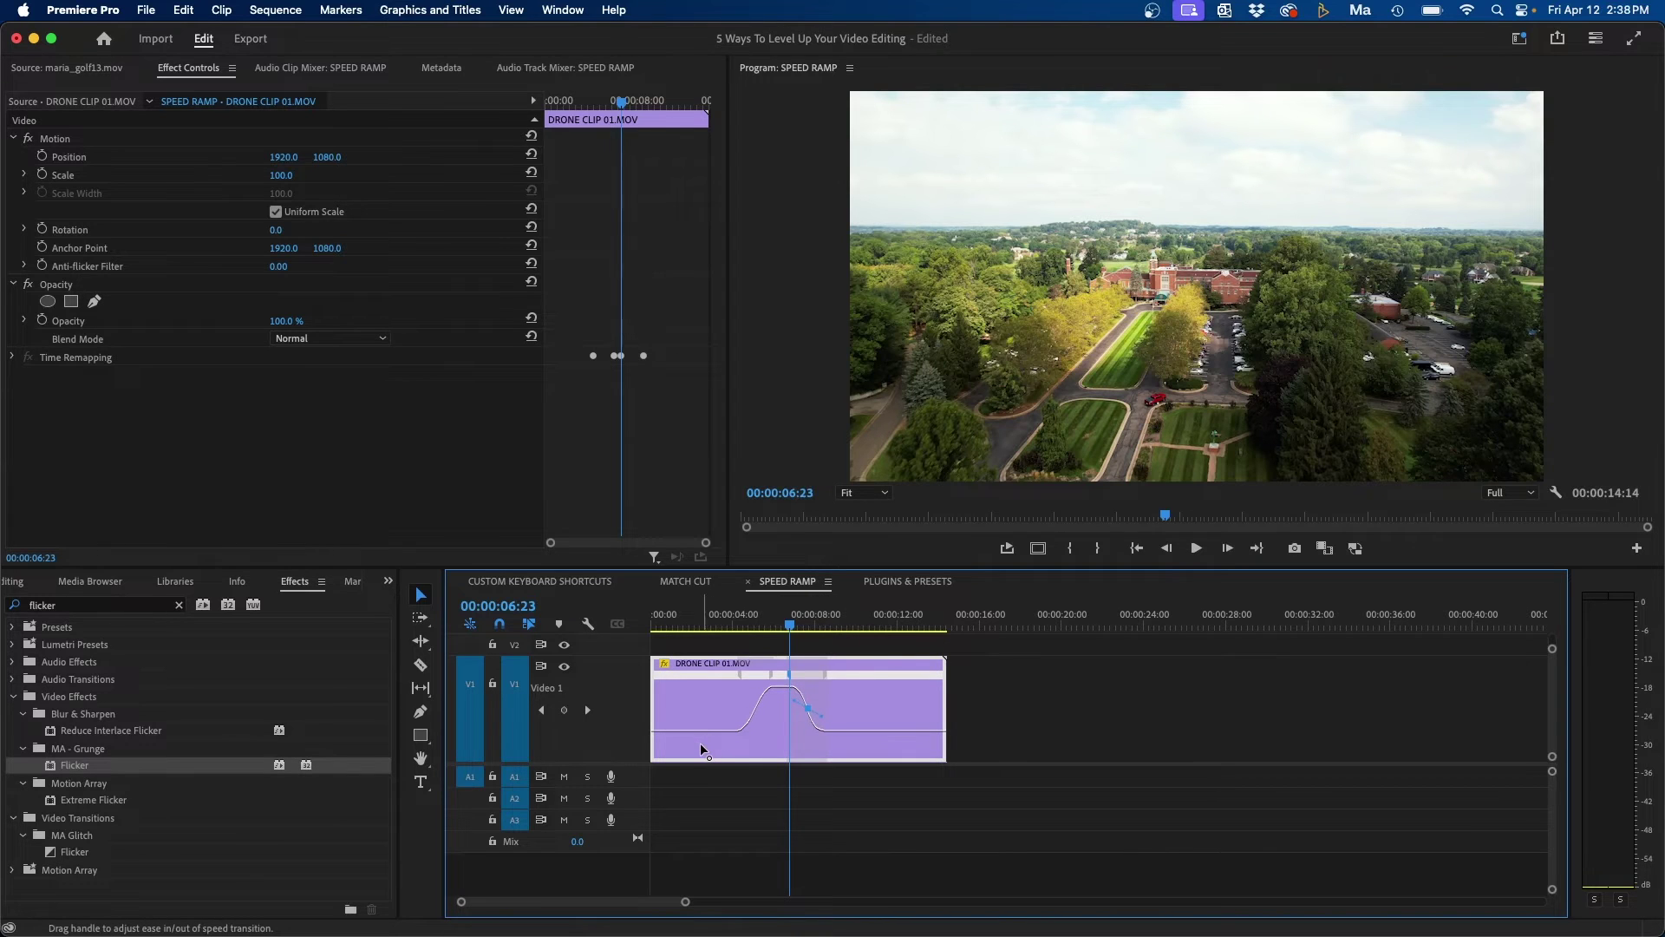
{"action": "left_click", "coordinate": [722, 618]}
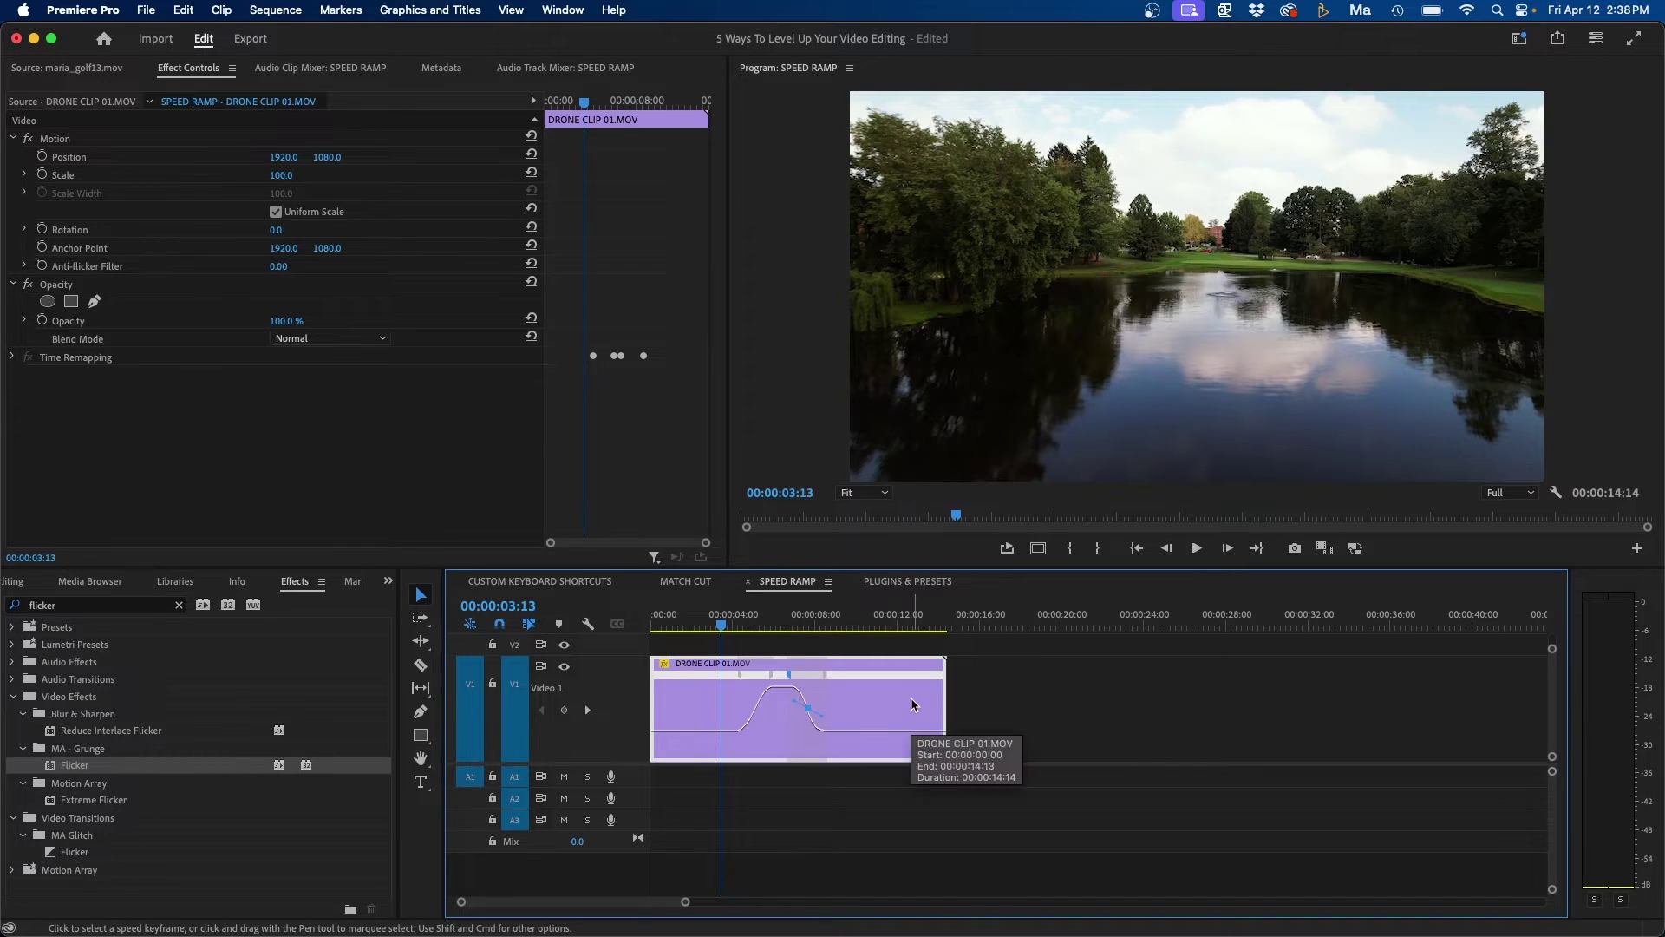
{"action": "key", "text": "space"}
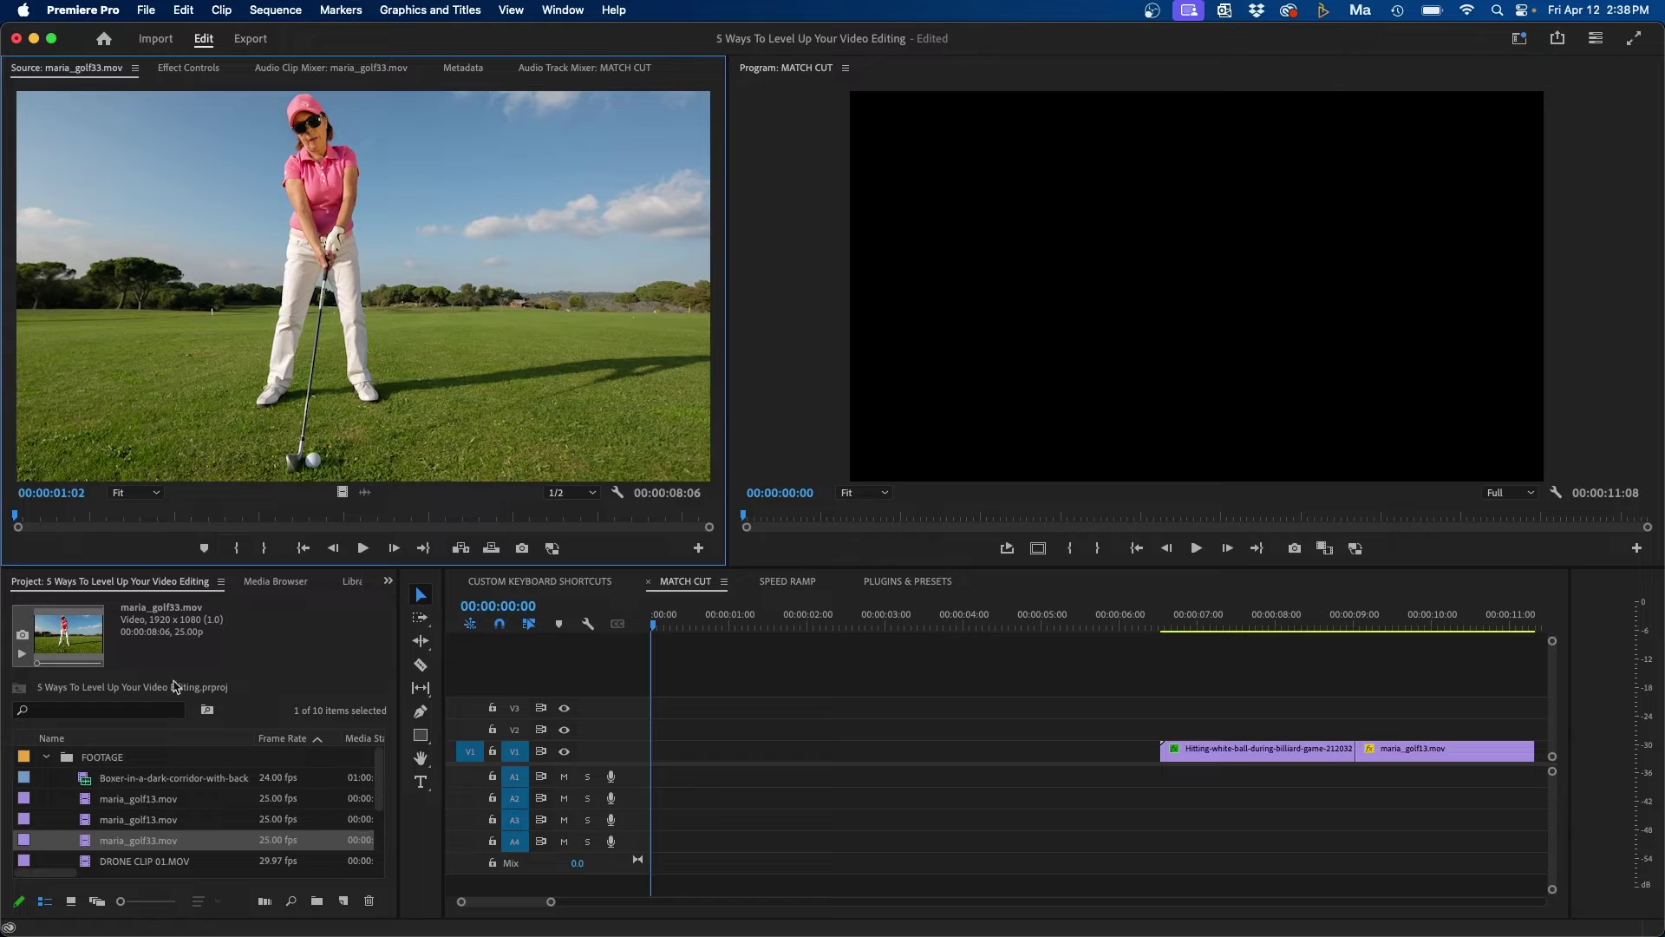
- Mark maria_golf33.mov's out point at the swing and place it at the MATCH CUT start on V1
{"action": "double_click", "coordinate": [83, 819]}
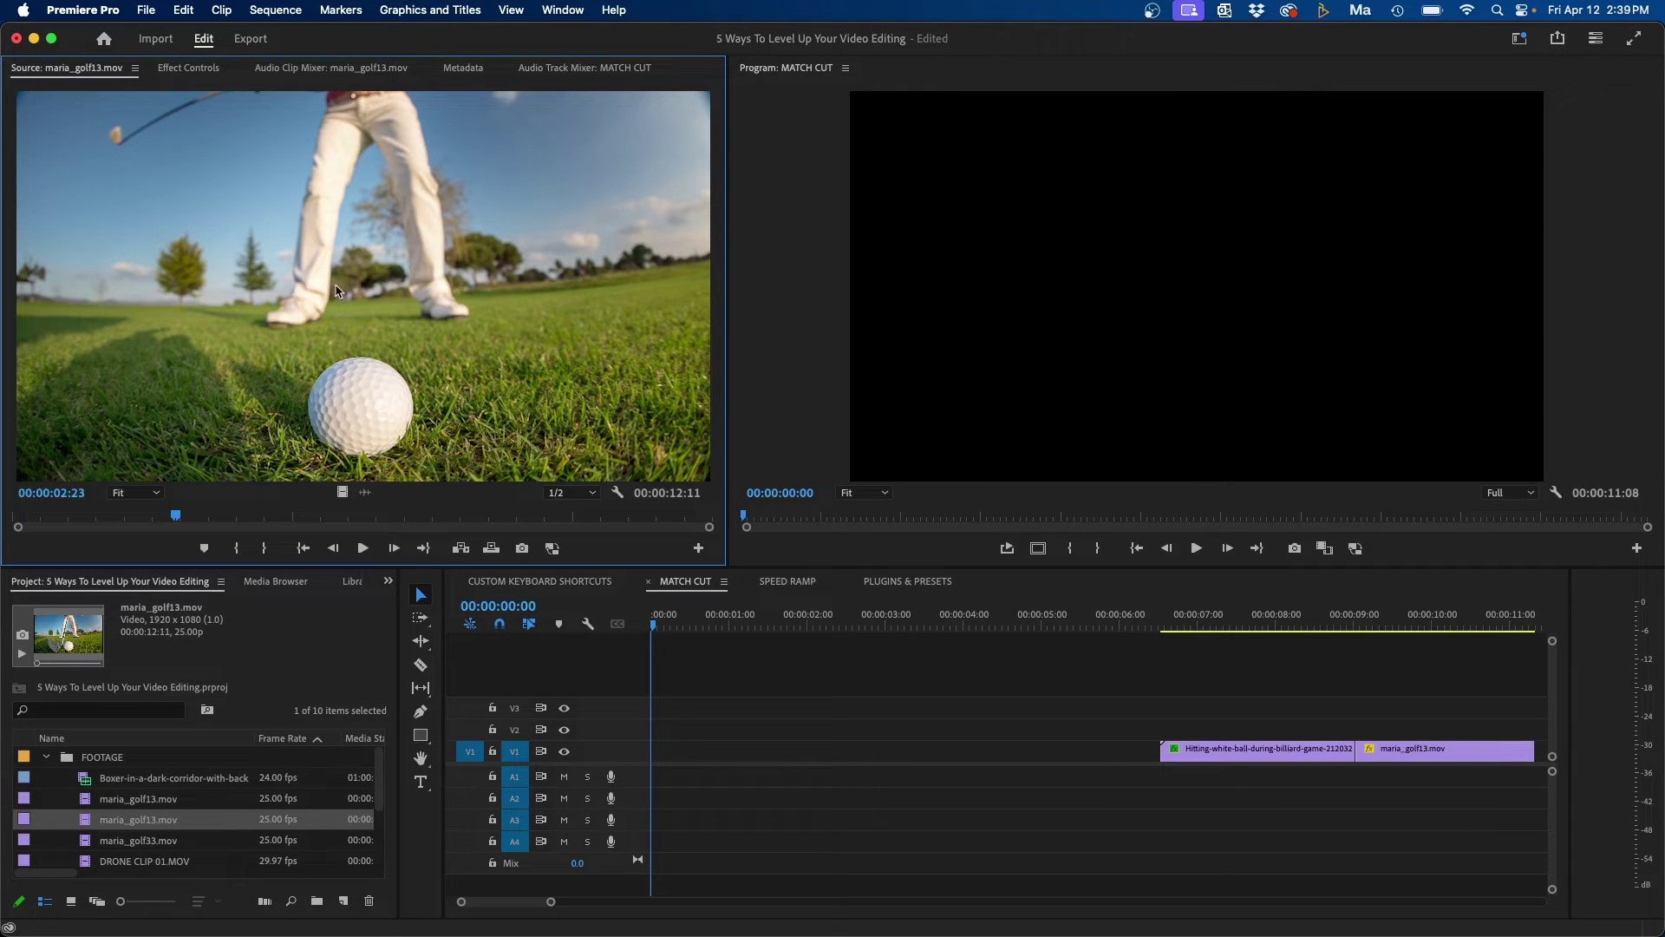
{"action": "double_click", "coordinate": [138, 840]}
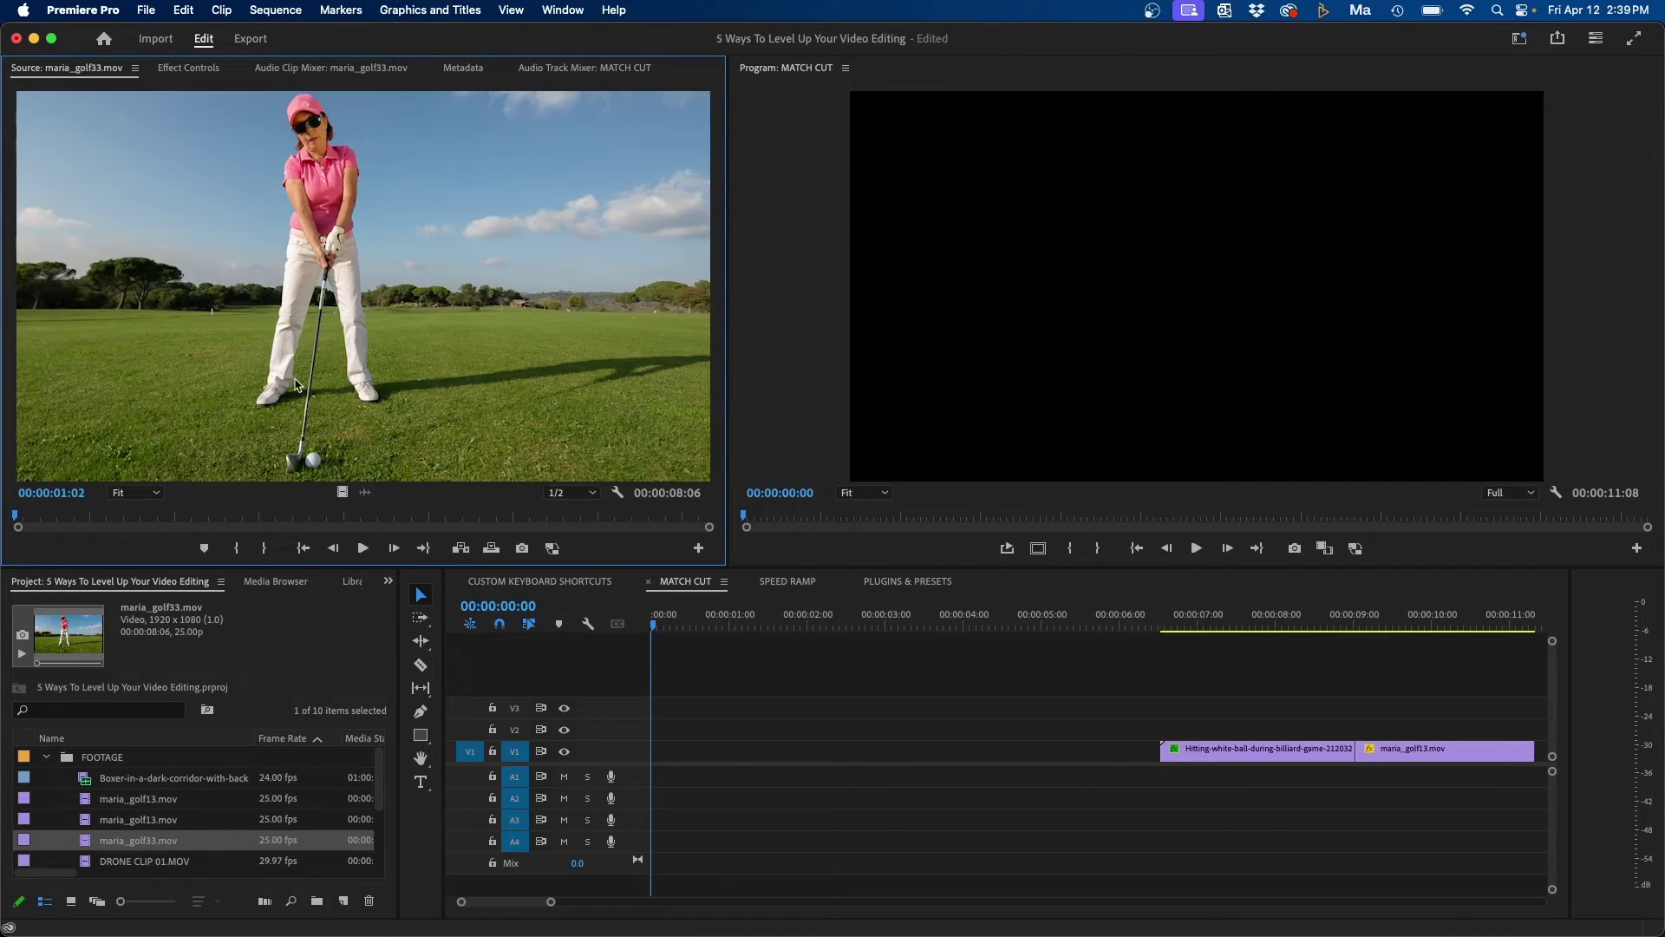
{"action": "left_click_drag", "start_coordinate": [31, 521], "coordinate": [382, 528]}
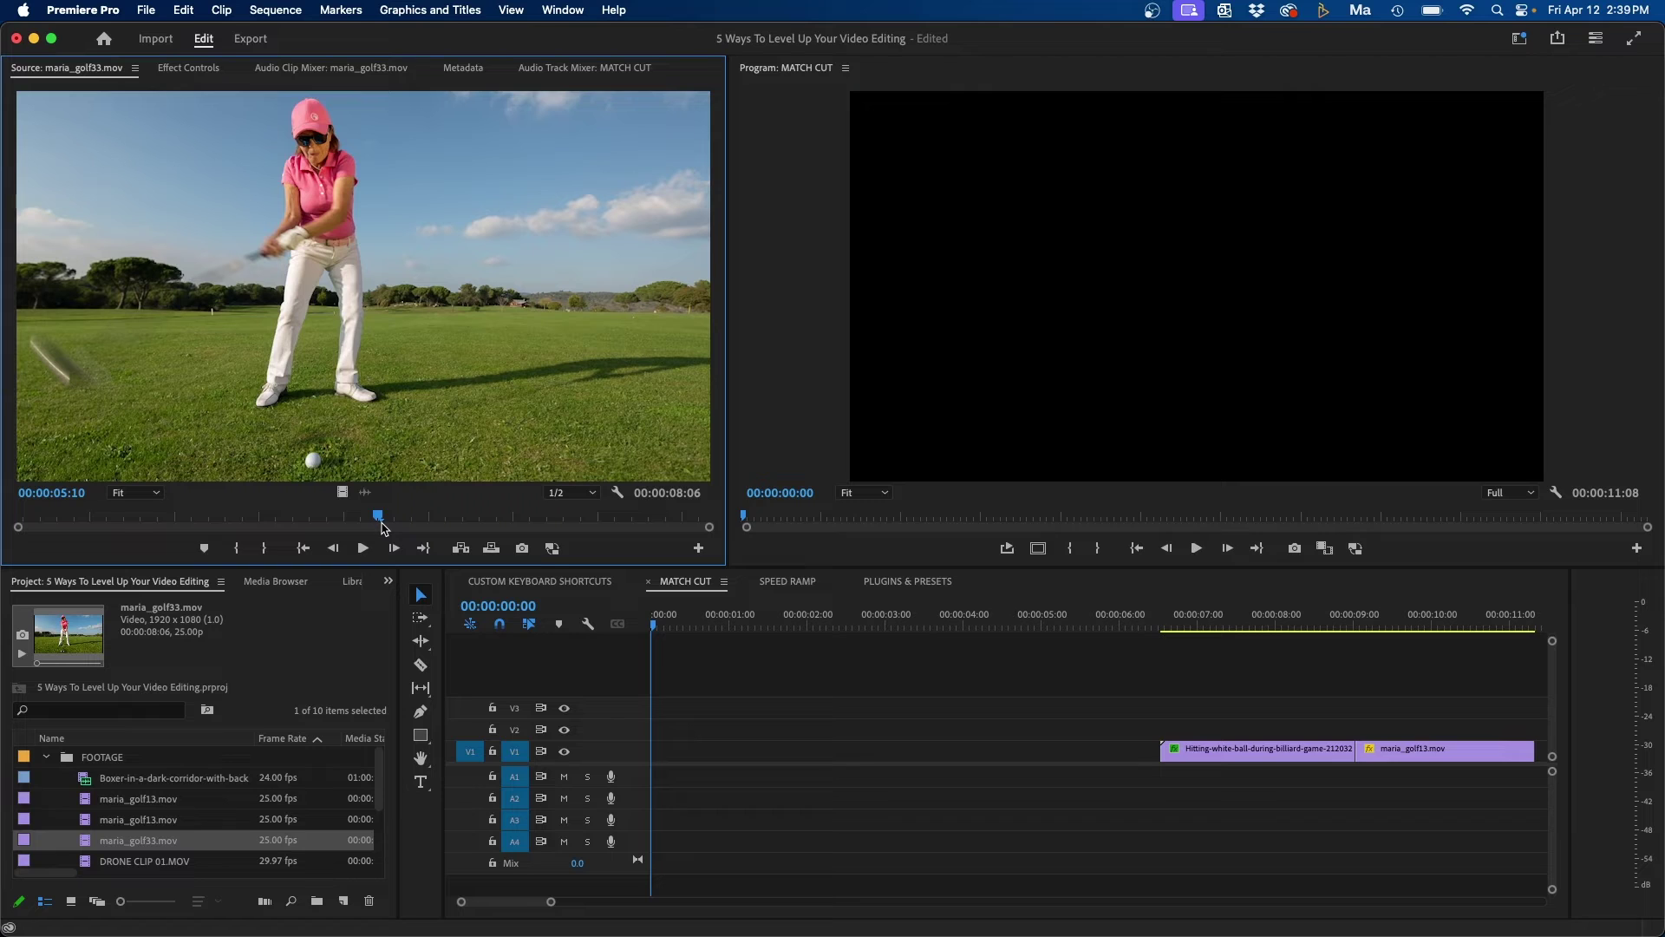
{"action": "key", "text": "o"}
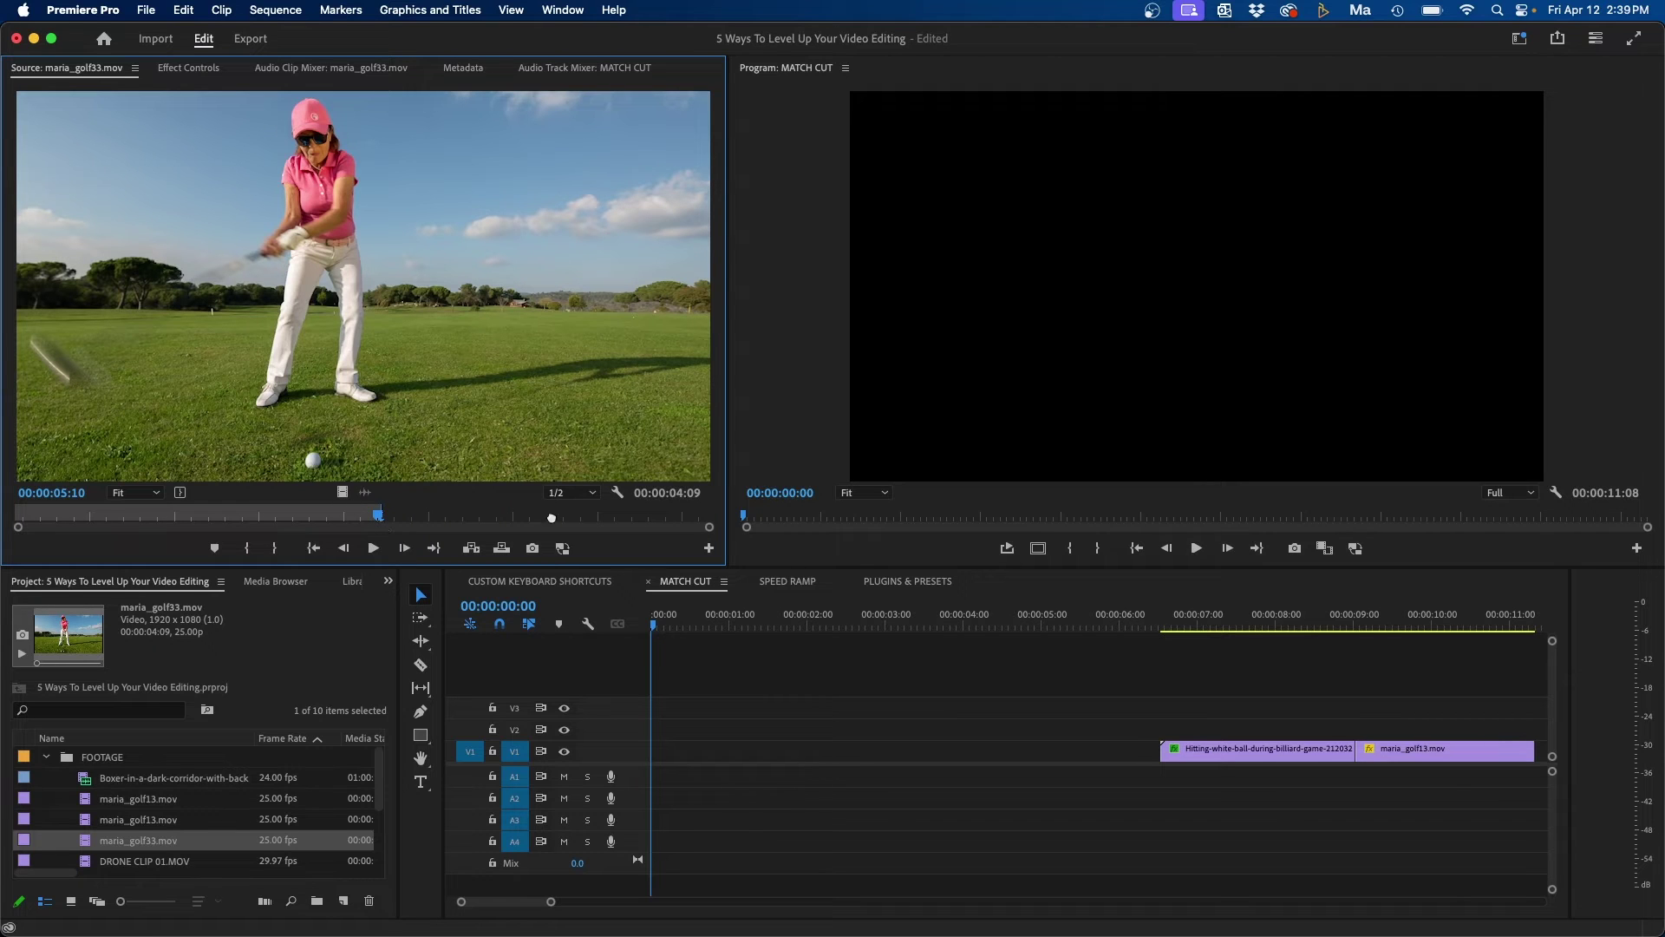
{"action": "left_click_drag", "start_coordinate": [551, 518], "coordinate": [862, 751]}
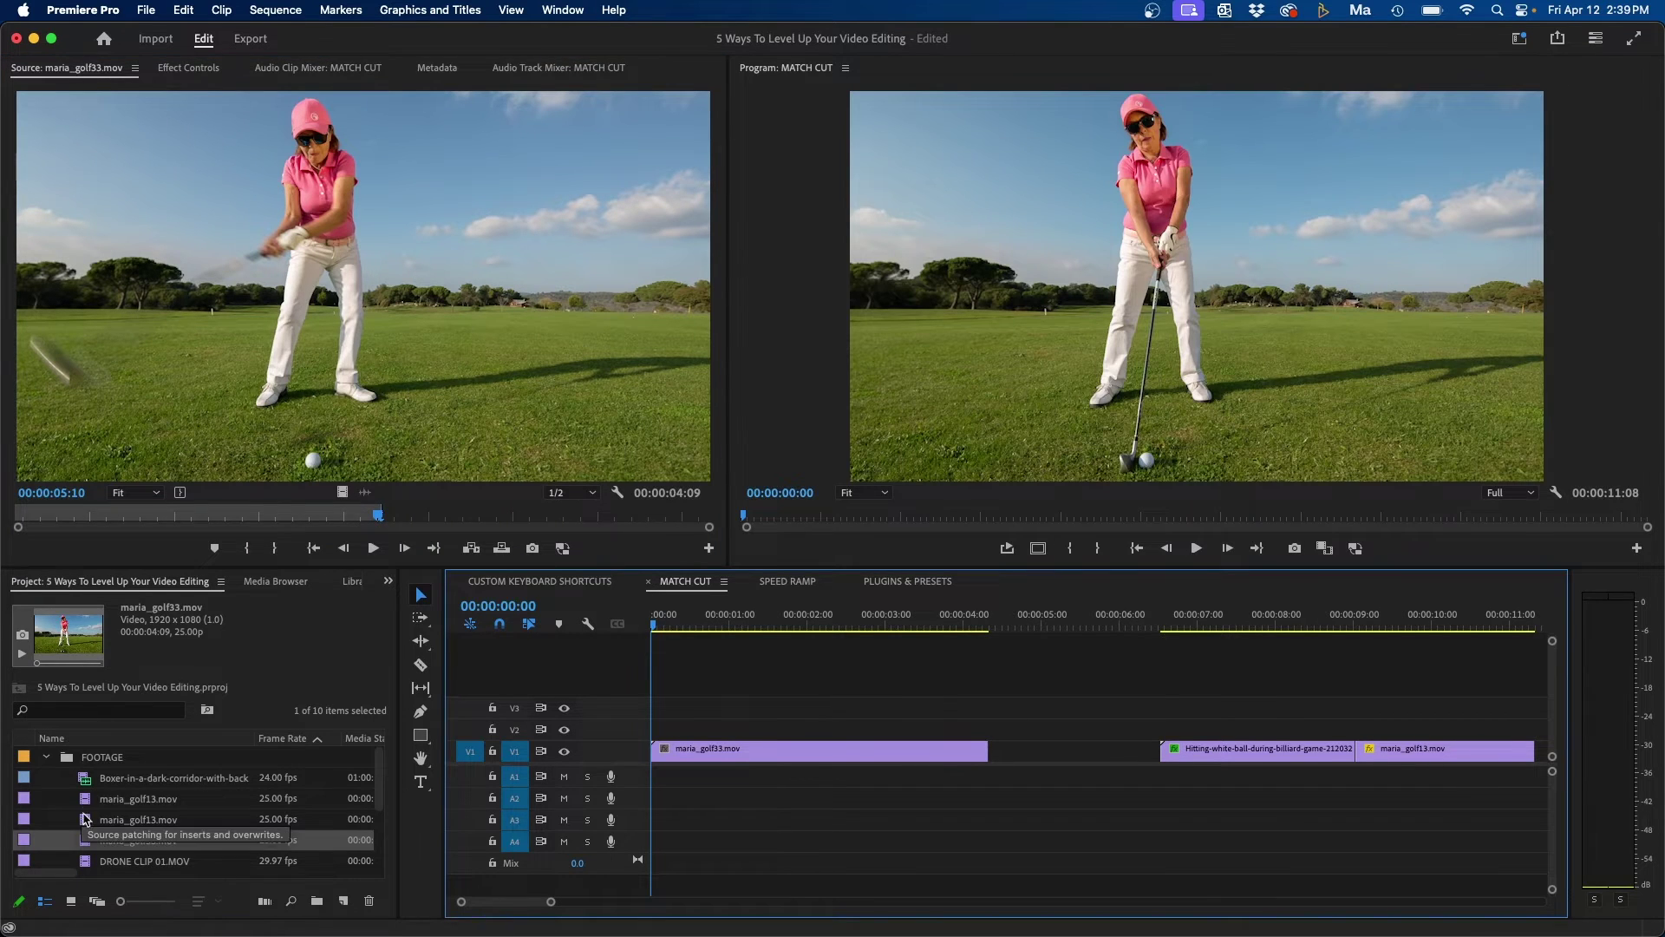
- Set an In point at the ball hit in maria_golf13.mov, place its video on V2 after the swing clip, and play it back
{"action": "left_click_drag", "start_coordinate": [86, 819], "coordinate": [283, 518]}
{"action": "key", "text": "i"}
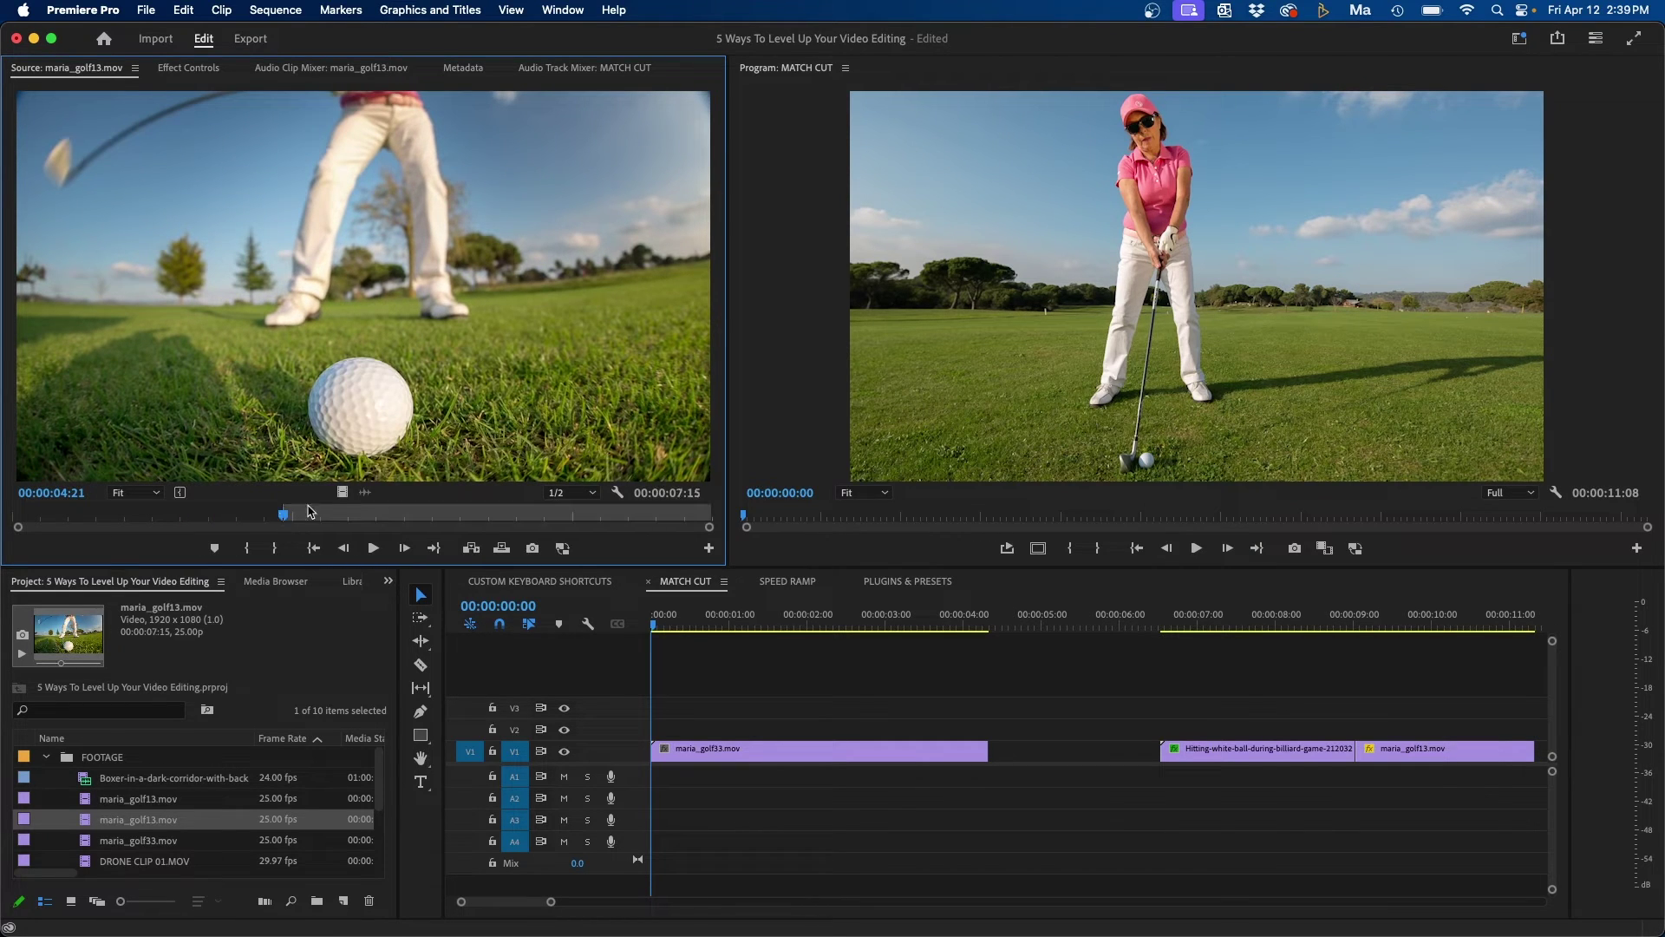
{"action": "left_click_drag", "start_coordinate": [341, 492], "coordinate": [993, 729]}
{"action": "key", "text": "space"}
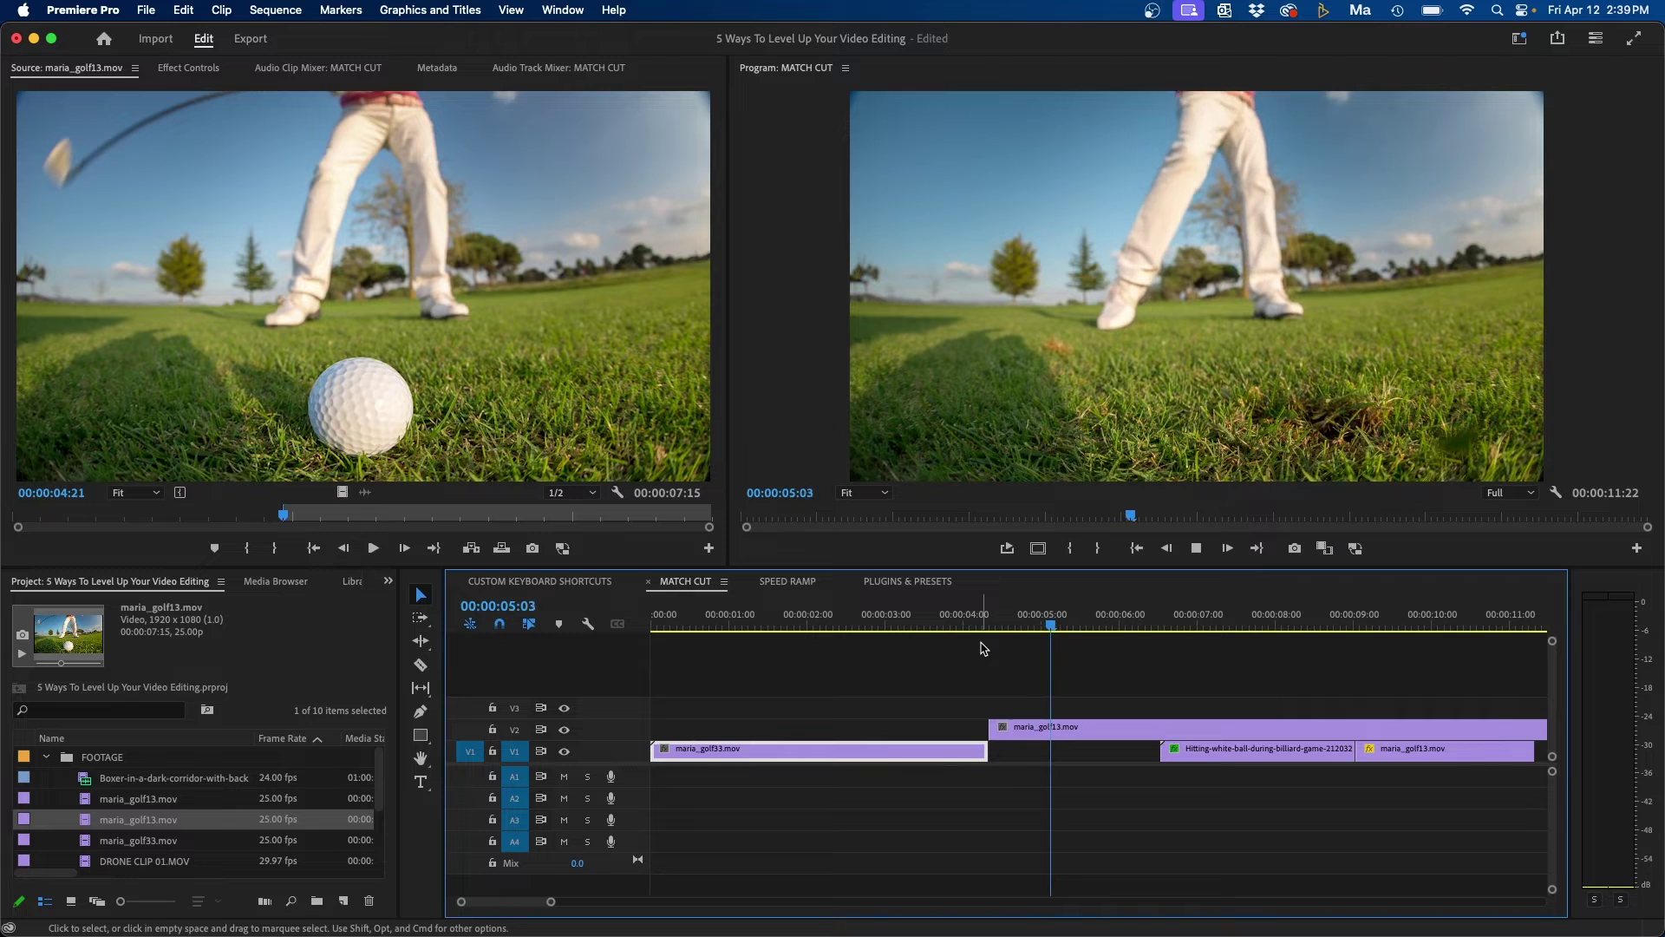
{"action": "key", "text": "space"}
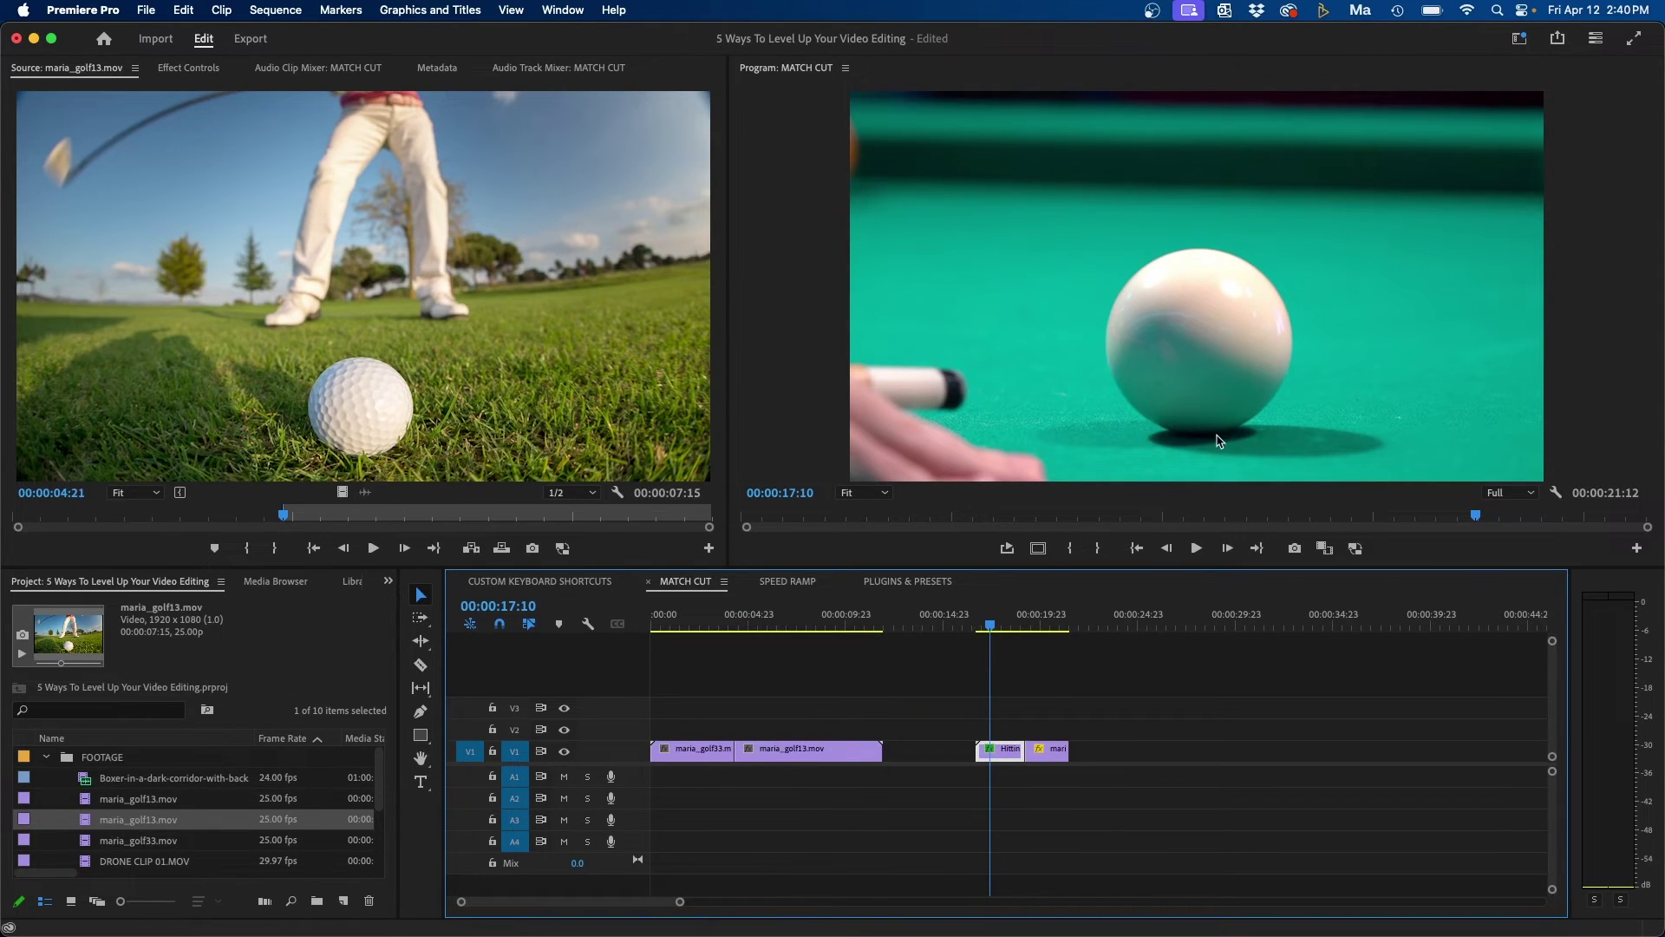
- Scrub through the billiard shot and play the billiard-to-golf match cut from its start
{"action": "left_click_drag", "start_coordinate": [1003, 620], "coordinate": [1029, 619]}
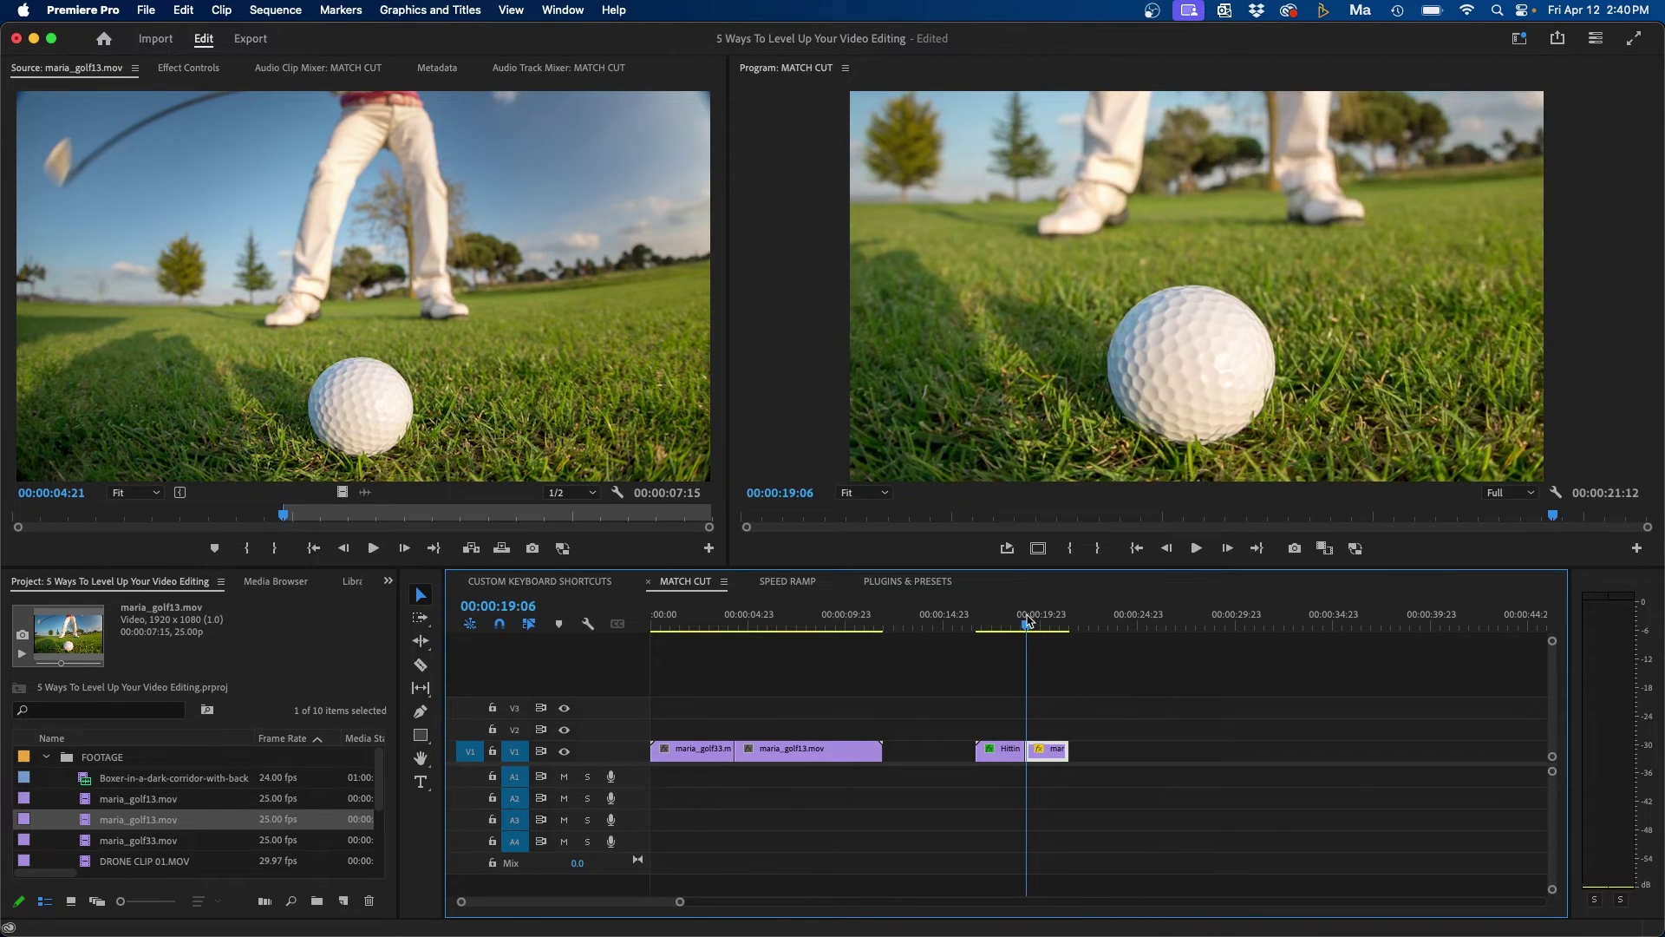
{"action": "key", "text": "Up"}
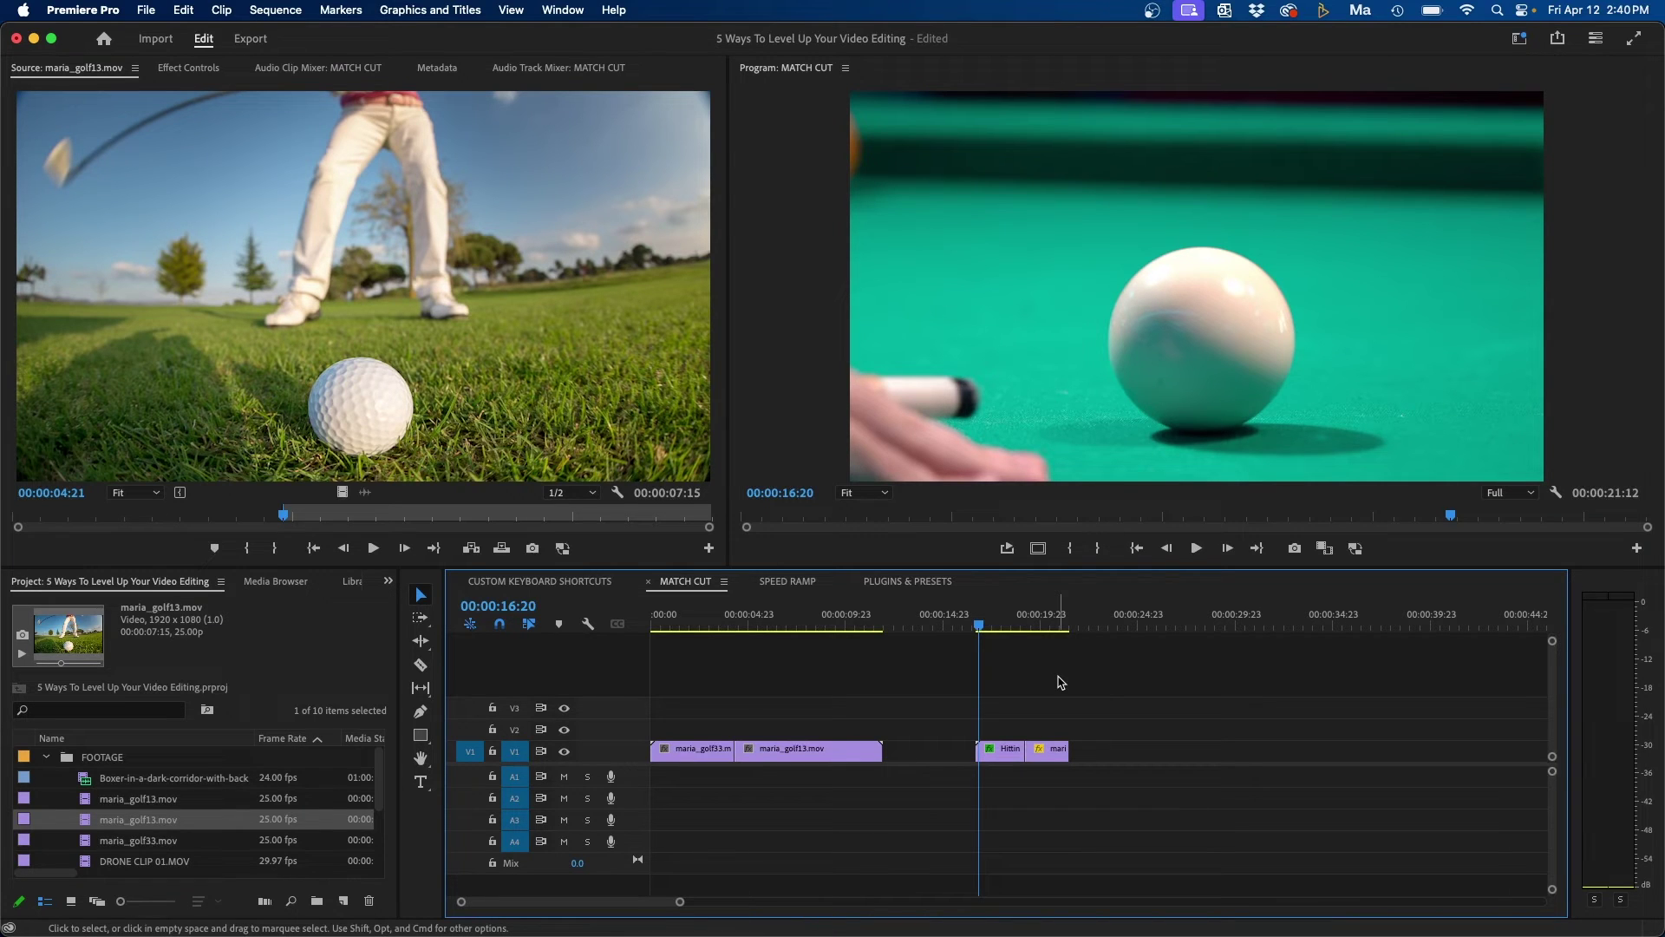
{"action": "key", "text": "space"}
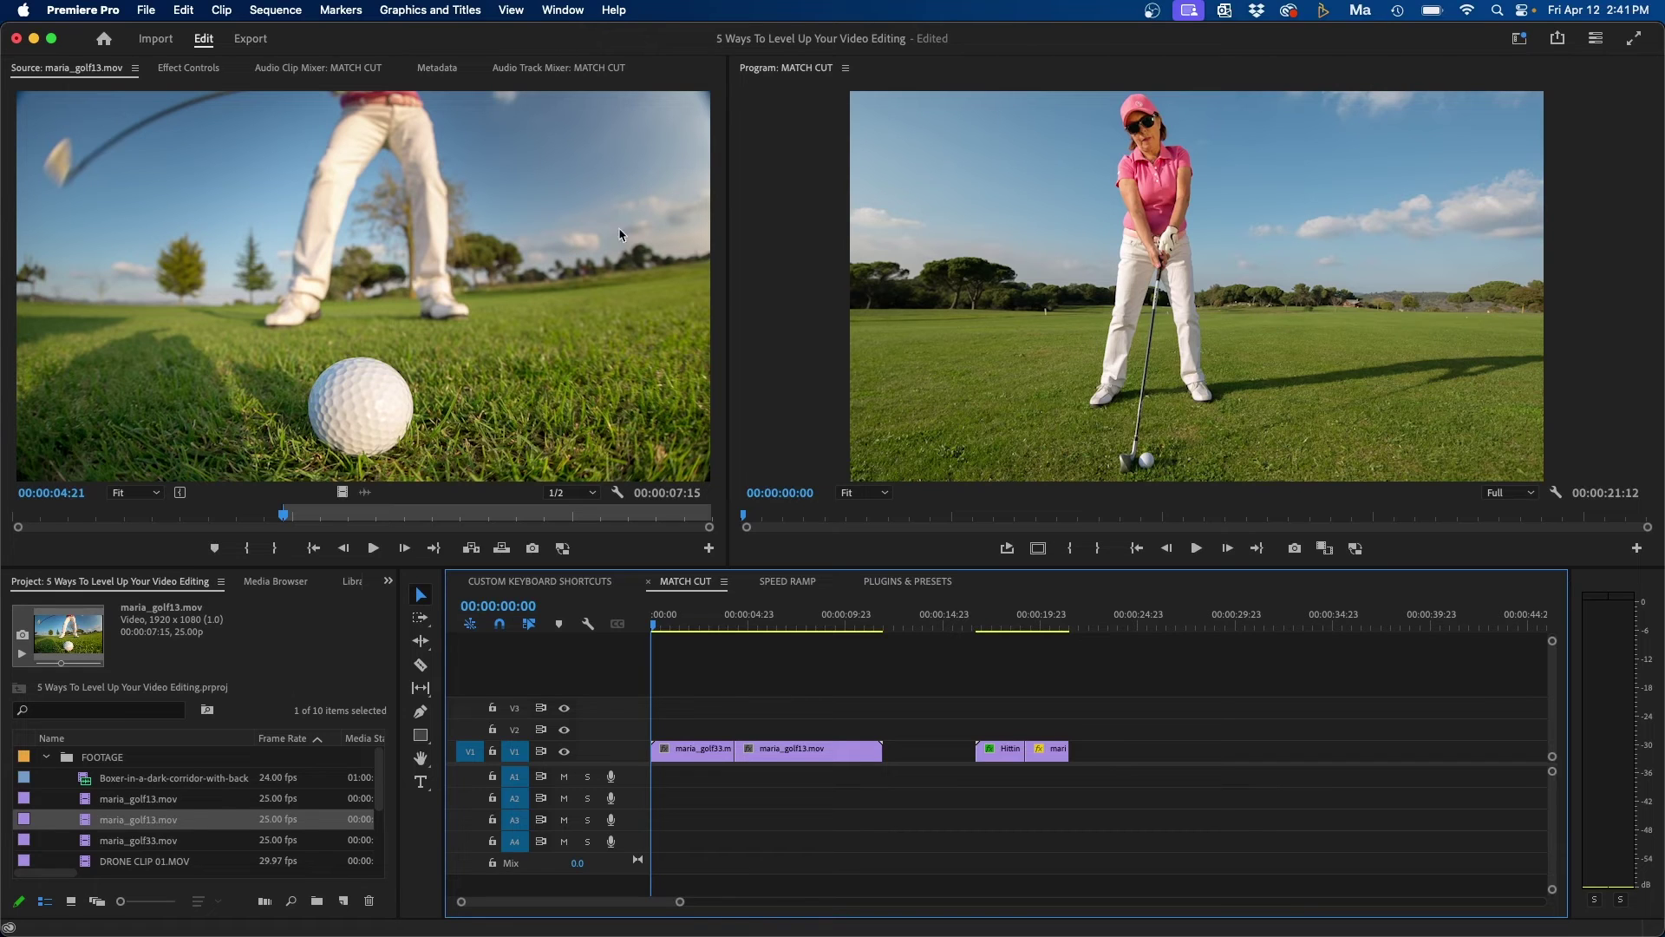
{"action": "left_click", "coordinate": [560, 10]}
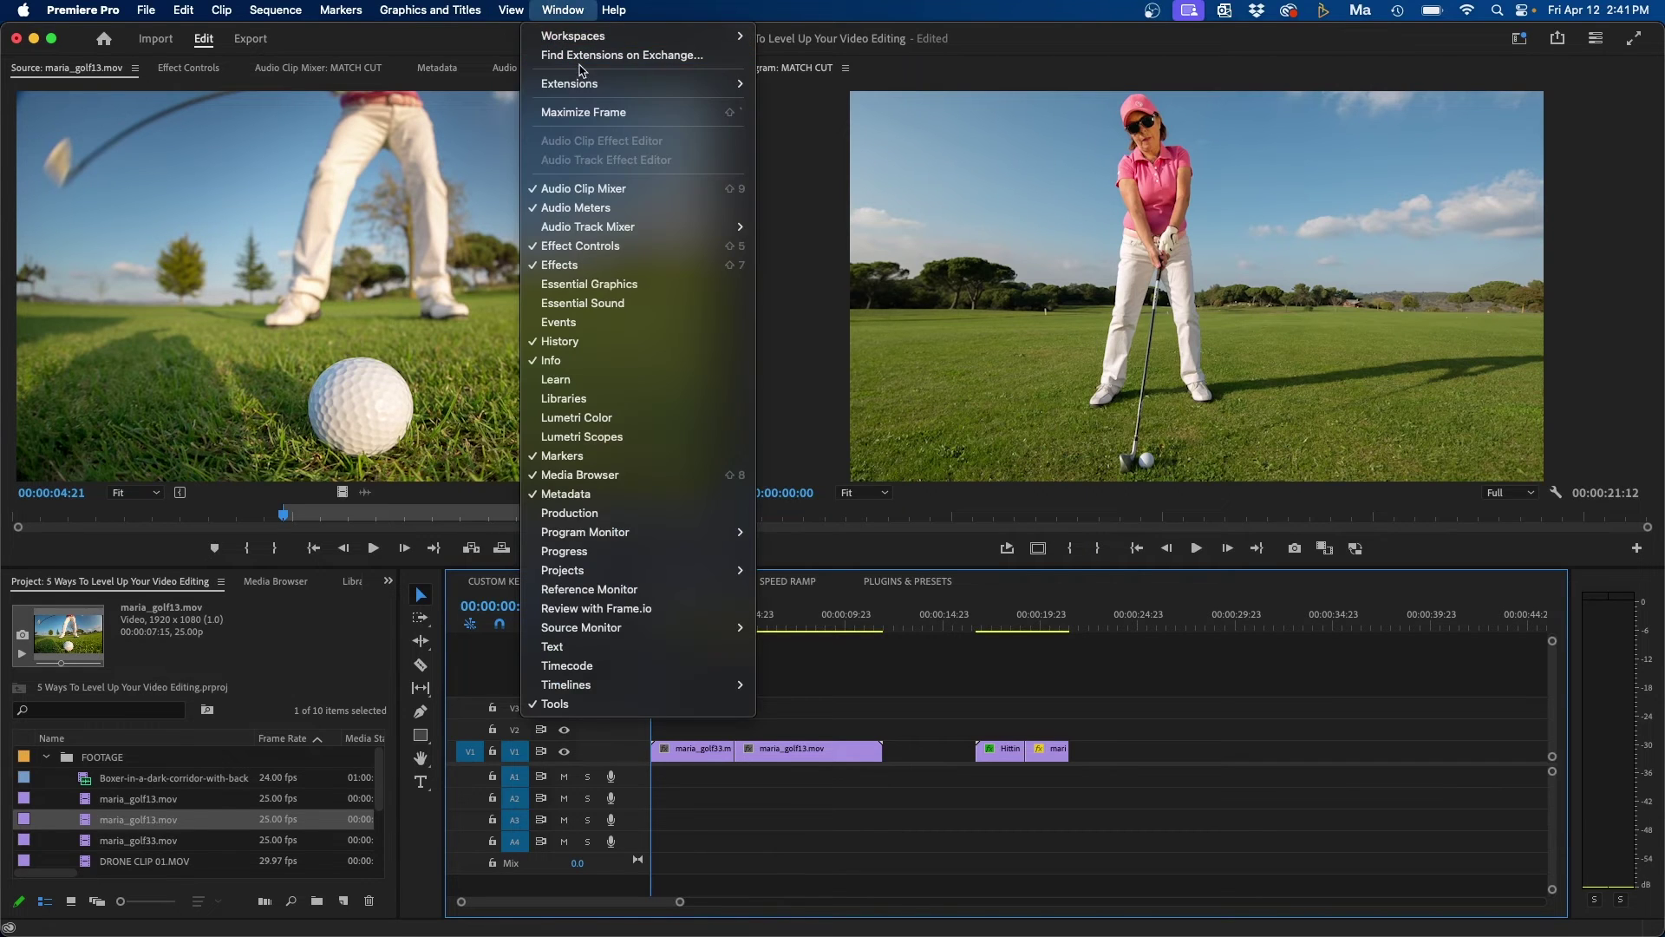
- Switch to a workspace showing the Motion Array panel and browse sound effects
{"action": "mouse_move", "coordinate": [572, 35]}
{"action": "left_click", "coordinate": [839, 138]}
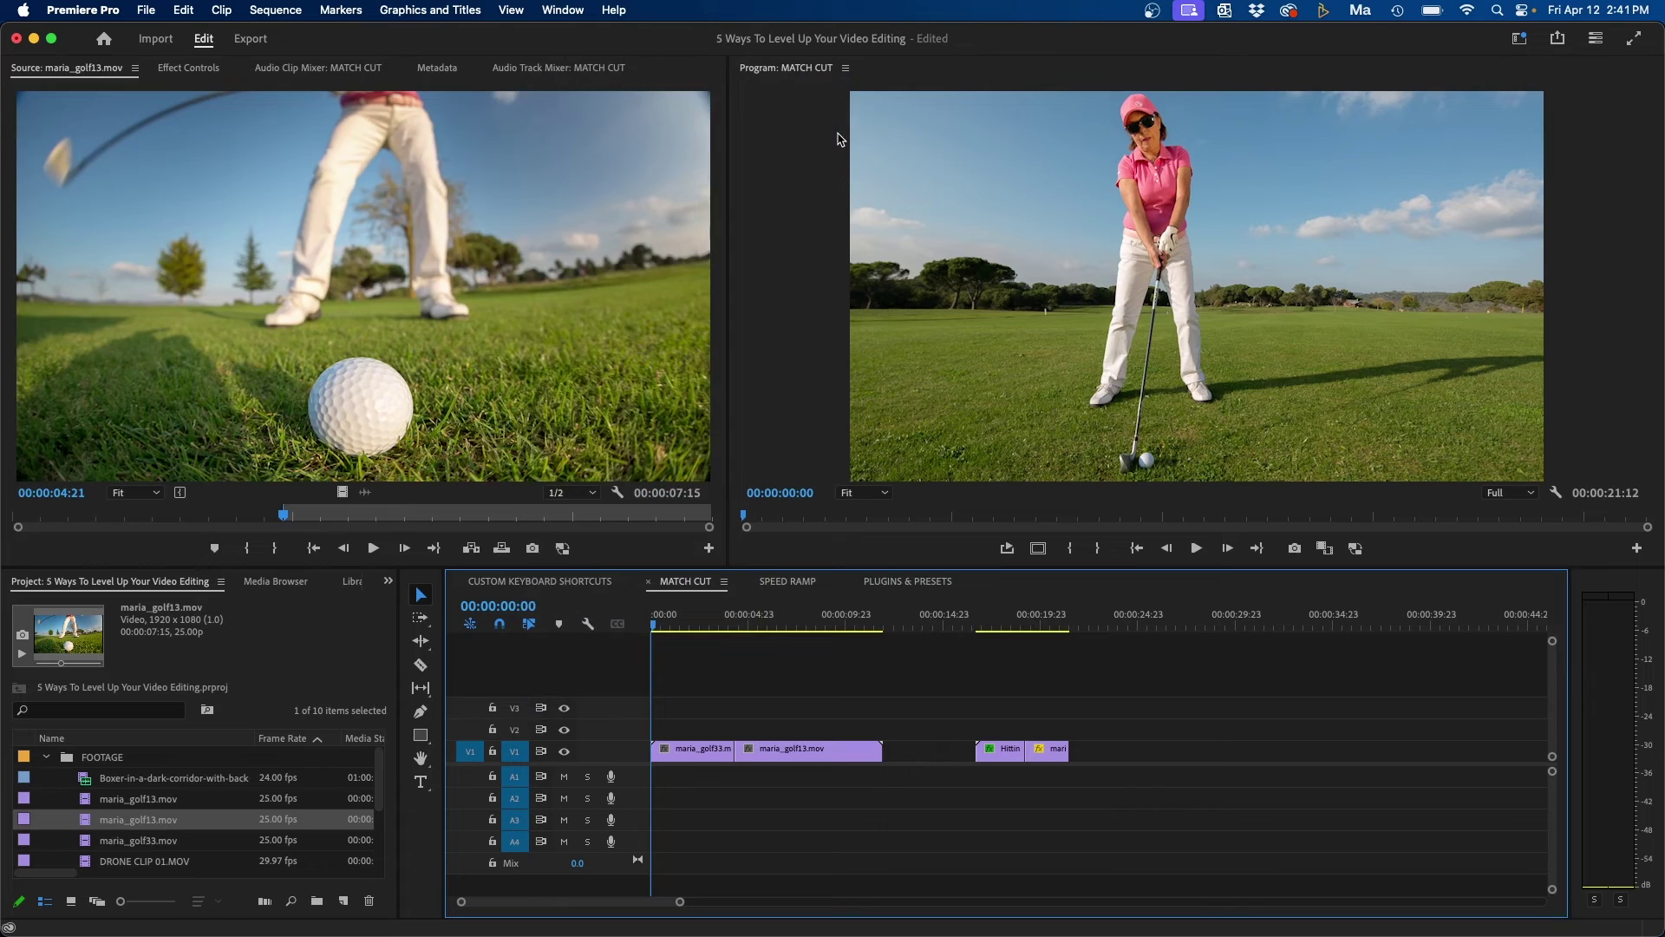
{"action": "mouse_move", "coordinate": [292, 237]}
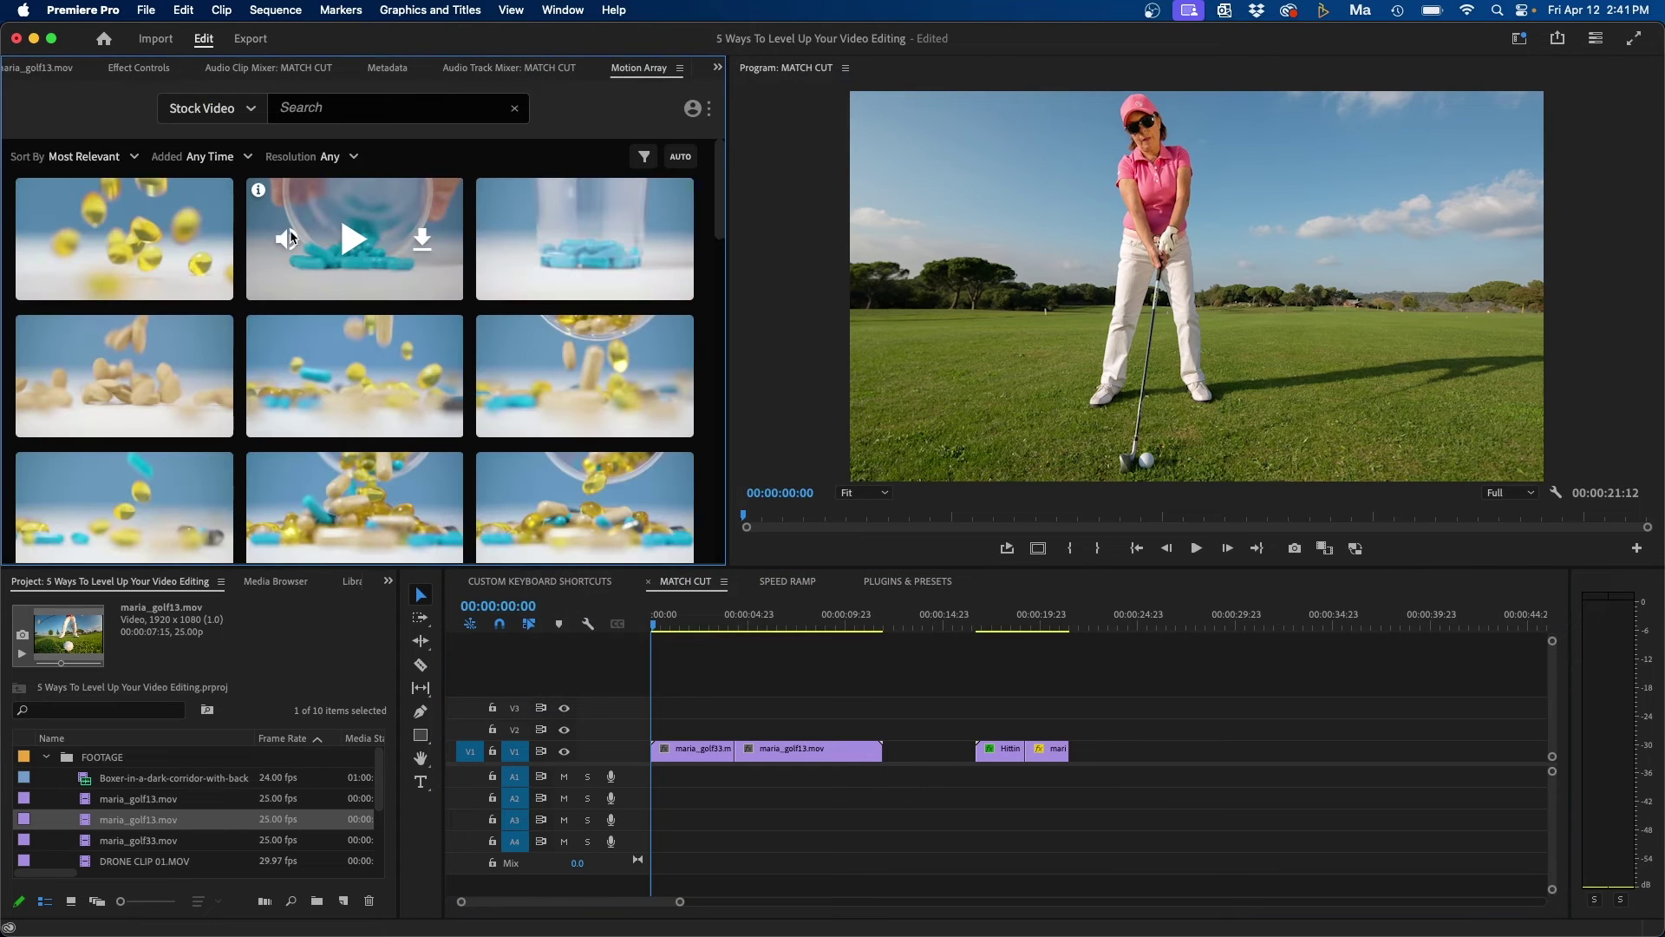
{"action": "left_click", "coordinate": [210, 117]}
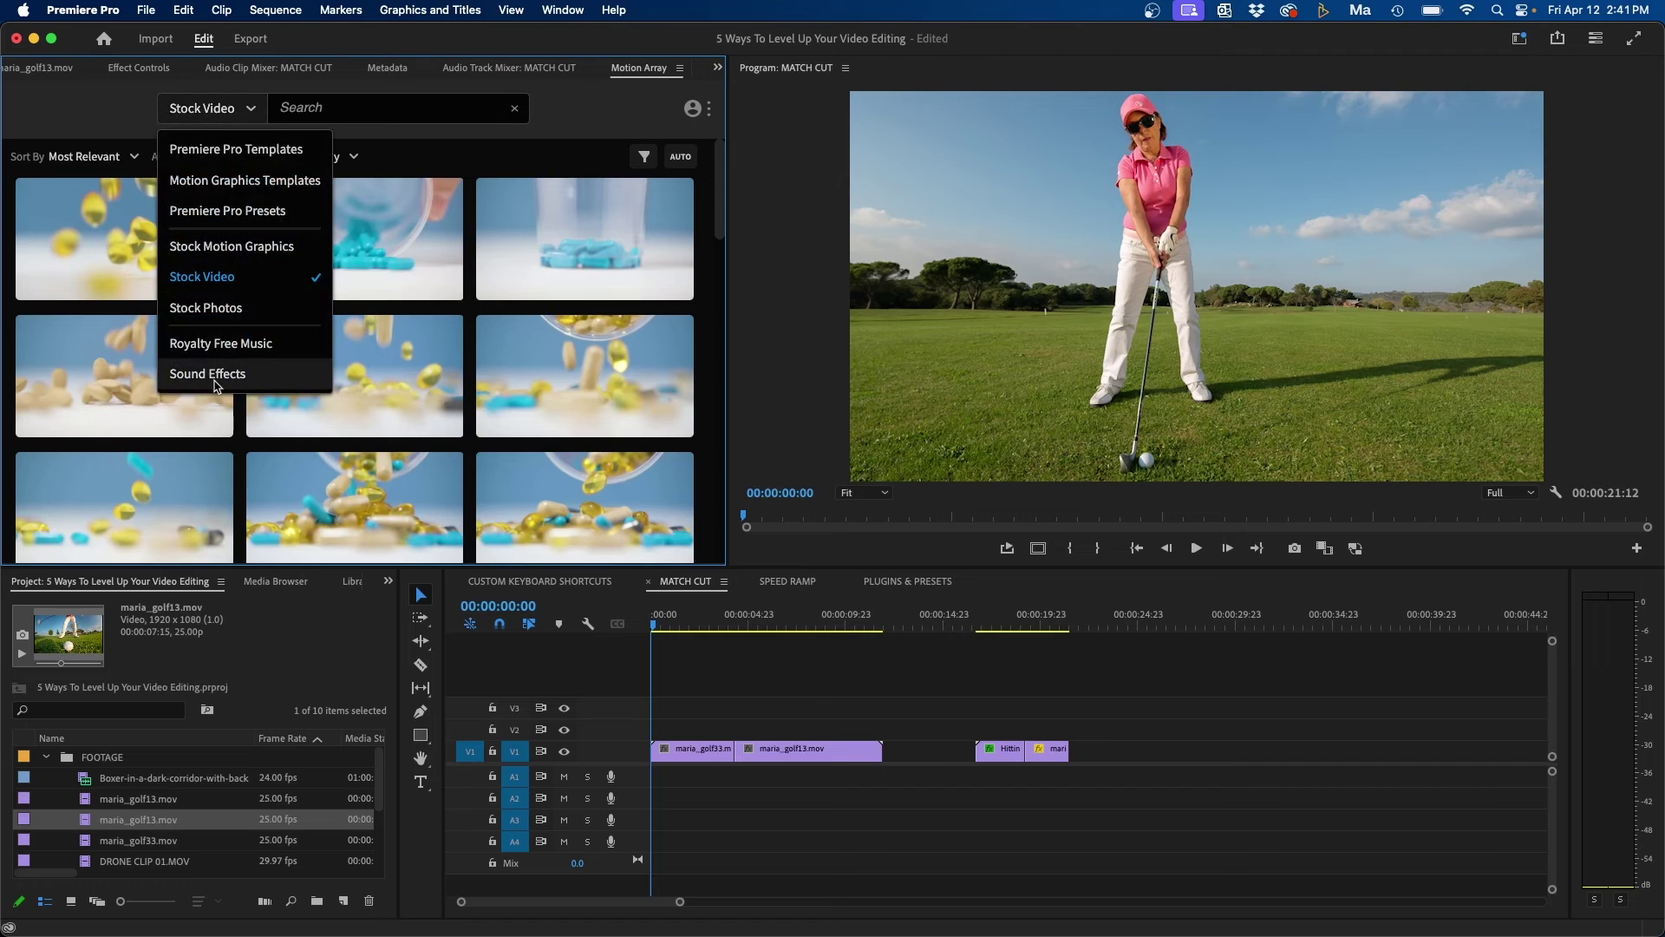
{"action": "left_click", "coordinate": [304, 374]}
- Search 'golf ball', preview Golf Swing Hit Ball, and download it into the project
{"action": "left_click", "coordinate": [338, 105]}
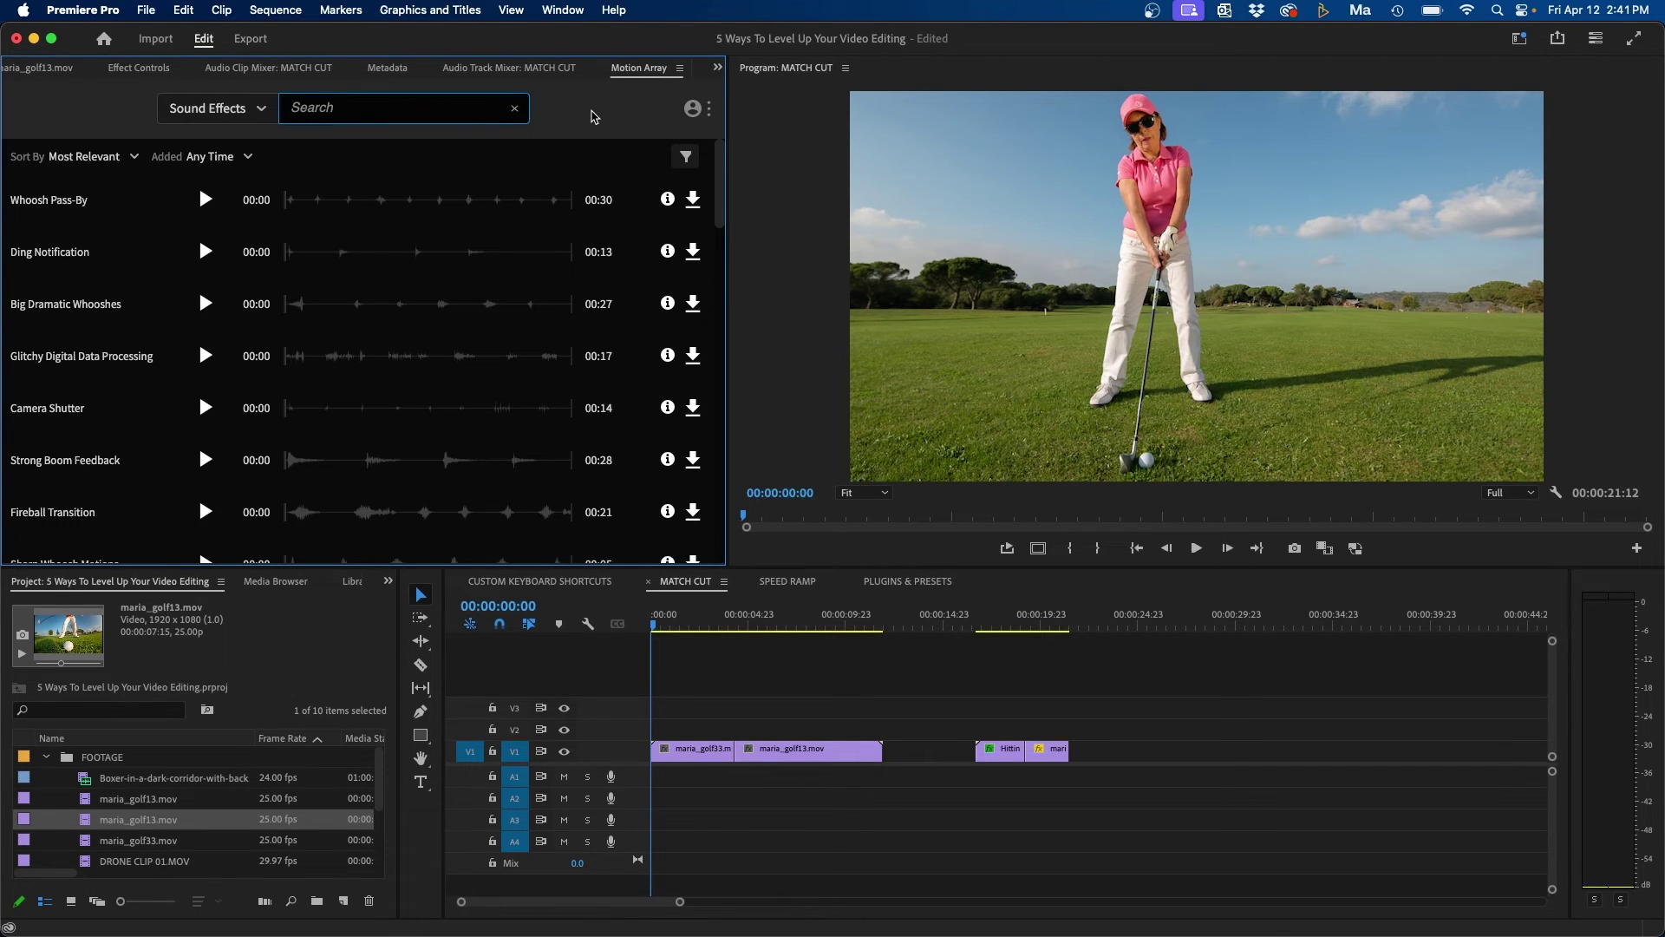
{"action": "type", "text": "golf ball"}
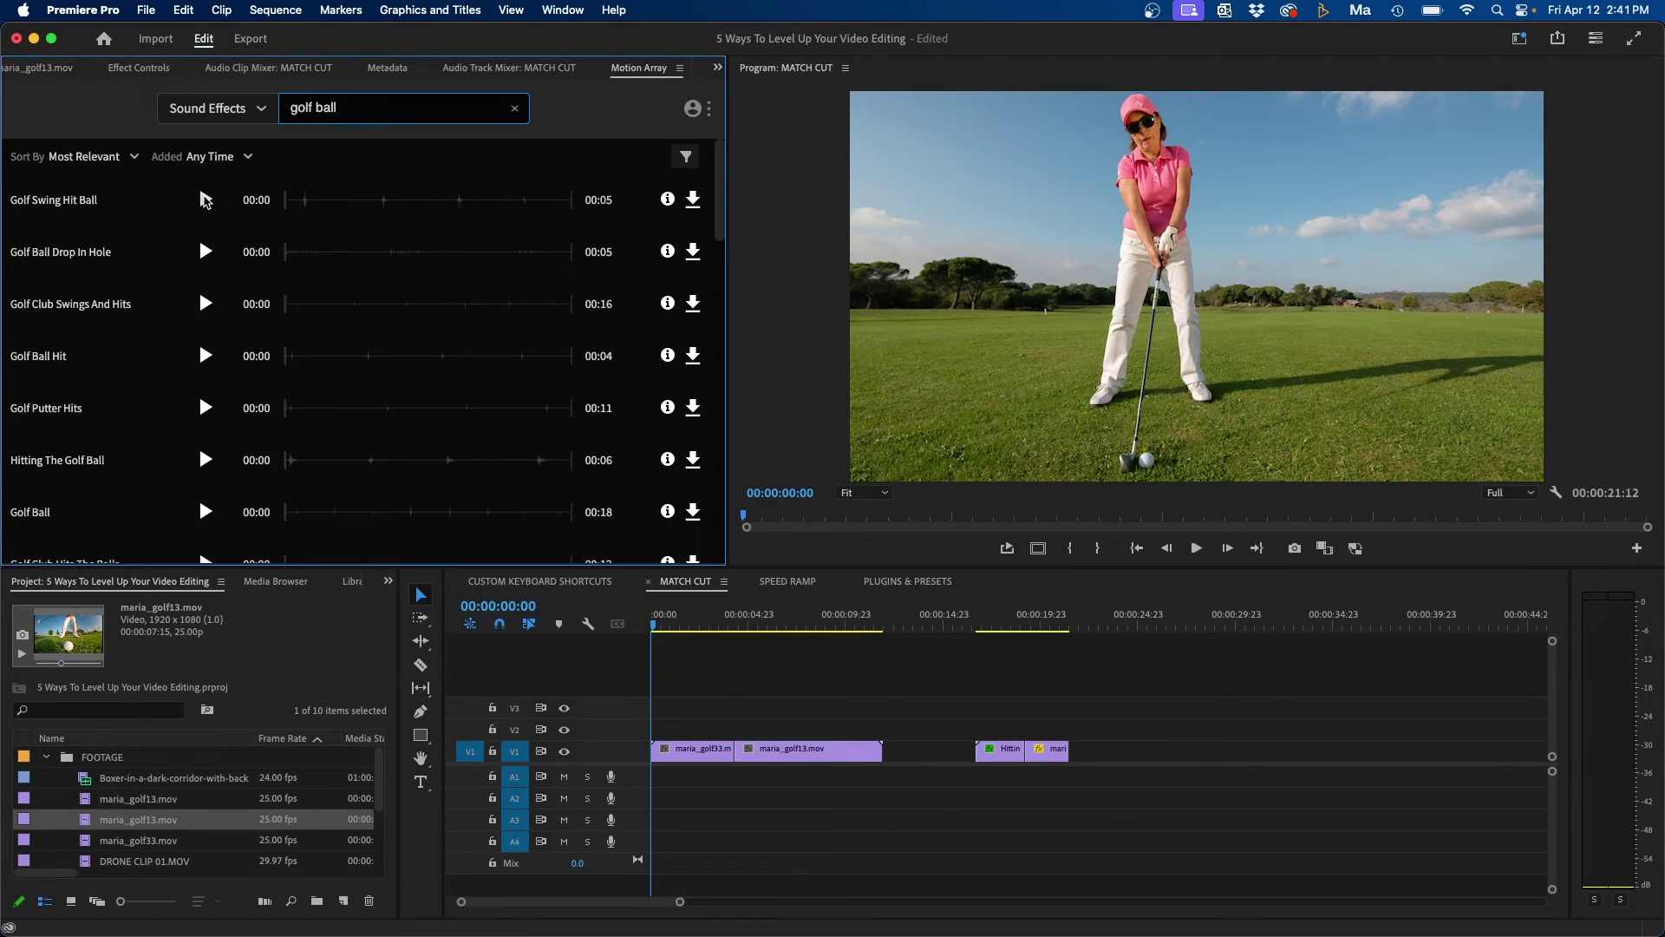
{"action": "left_click", "coordinate": [205, 201]}
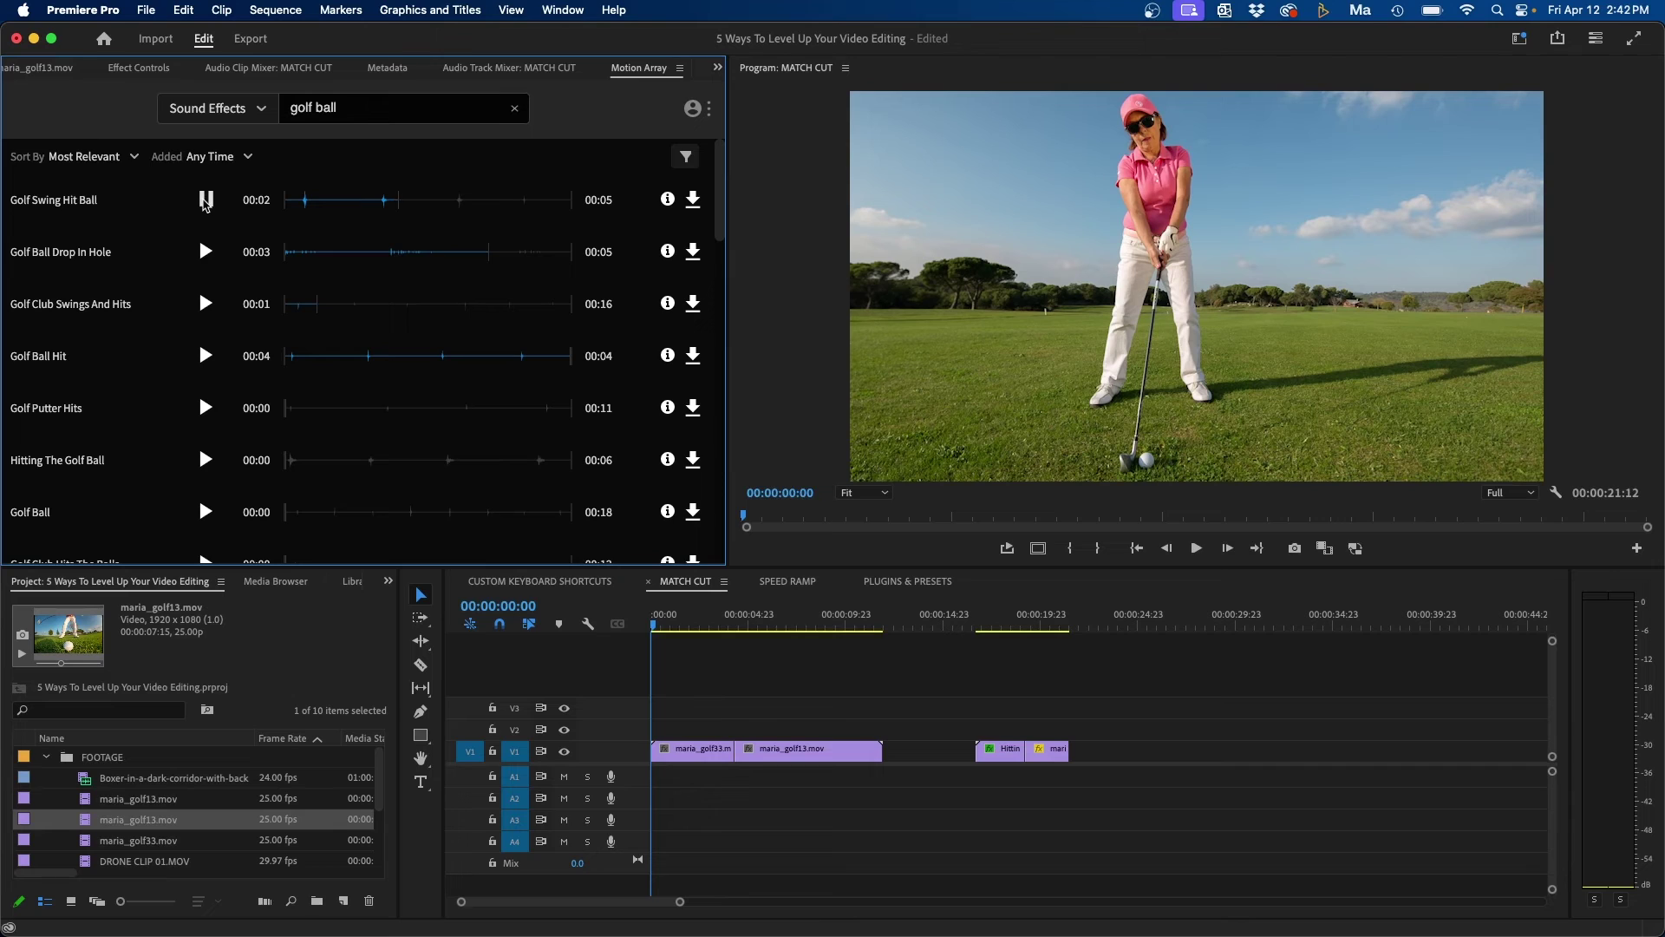
{"action": "left_click", "coordinate": [205, 201]}
{"action": "left_click", "coordinate": [694, 204]}
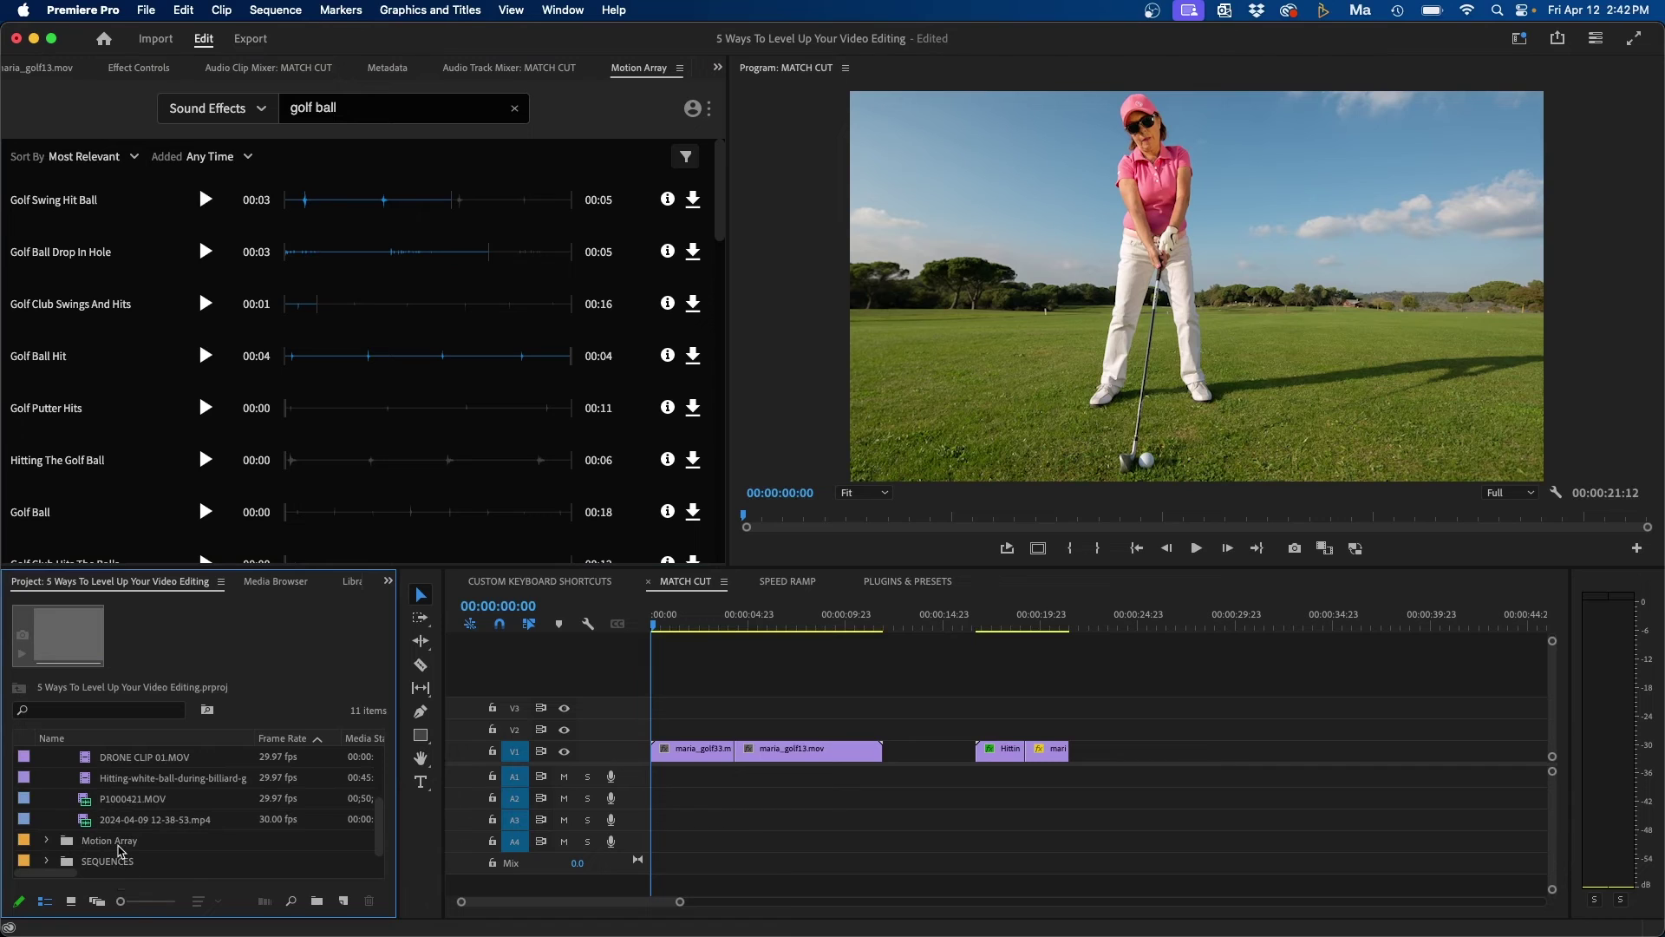
- Expand the Motion Array and Golf Swing Hit Ball bins and preview the golf hit audio
{"action": "left_click", "coordinate": [110, 841]}
{"action": "left_click", "coordinate": [45, 840]}
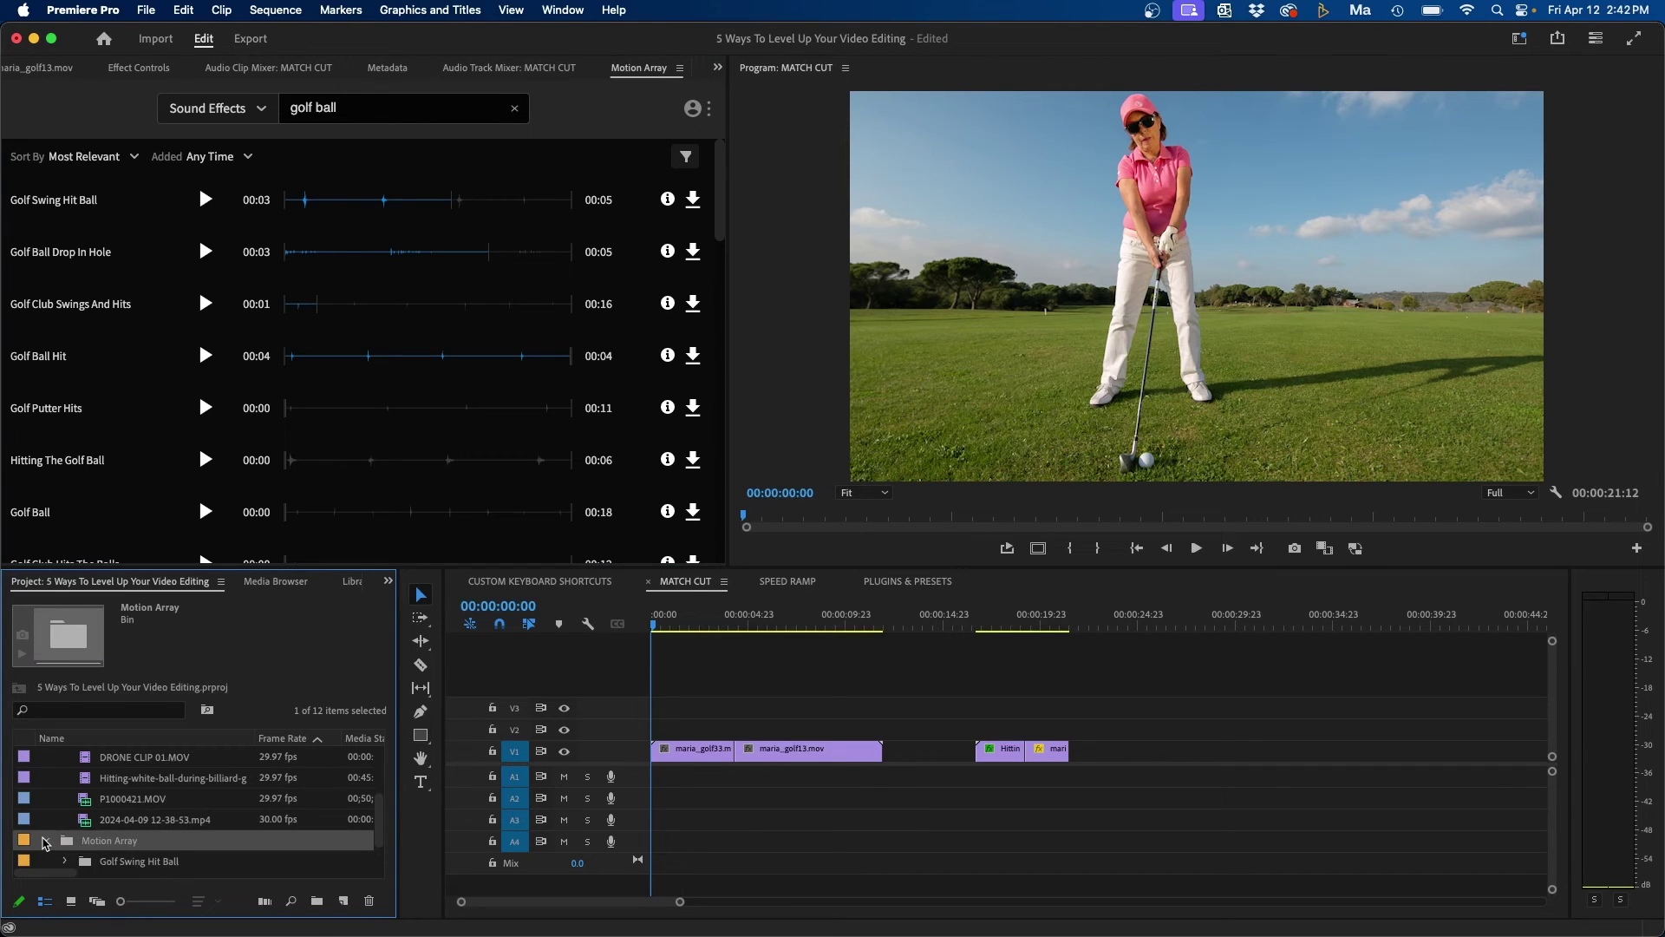
{"action": "scroll", "coordinate": [113, 826], "scroll_direction": "down", "scroll_amount": 2}
{"action": "left_click", "coordinate": [65, 819]}
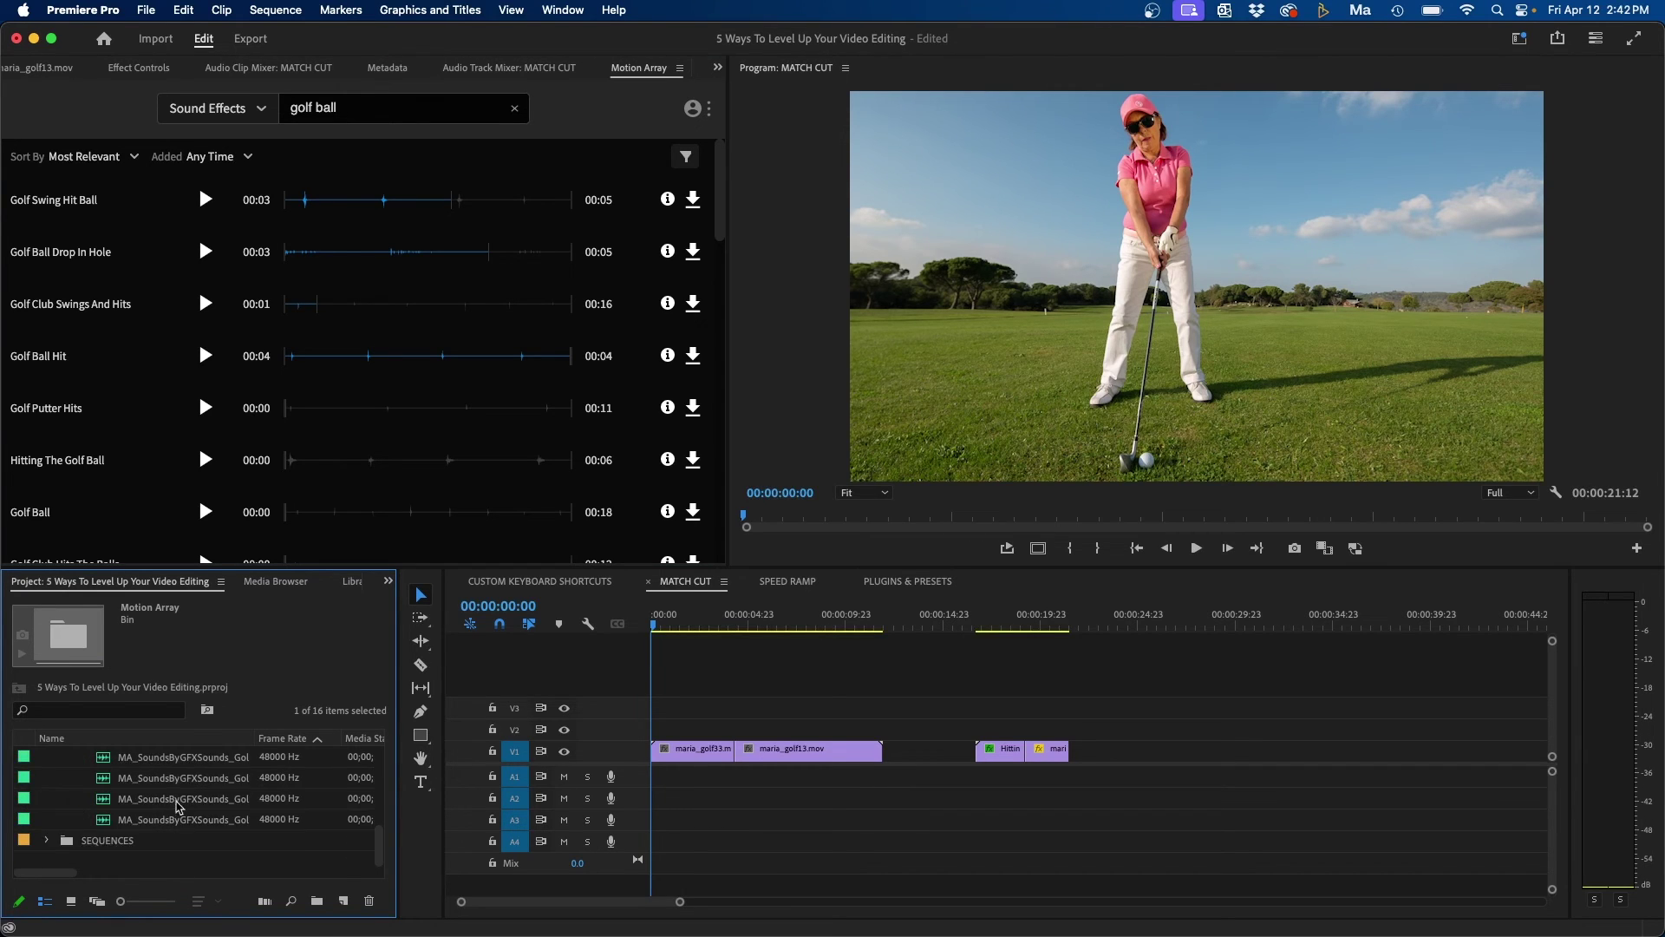
{"action": "scroll", "coordinate": [172, 793], "scroll_direction": "down", "scroll_amount": 1}
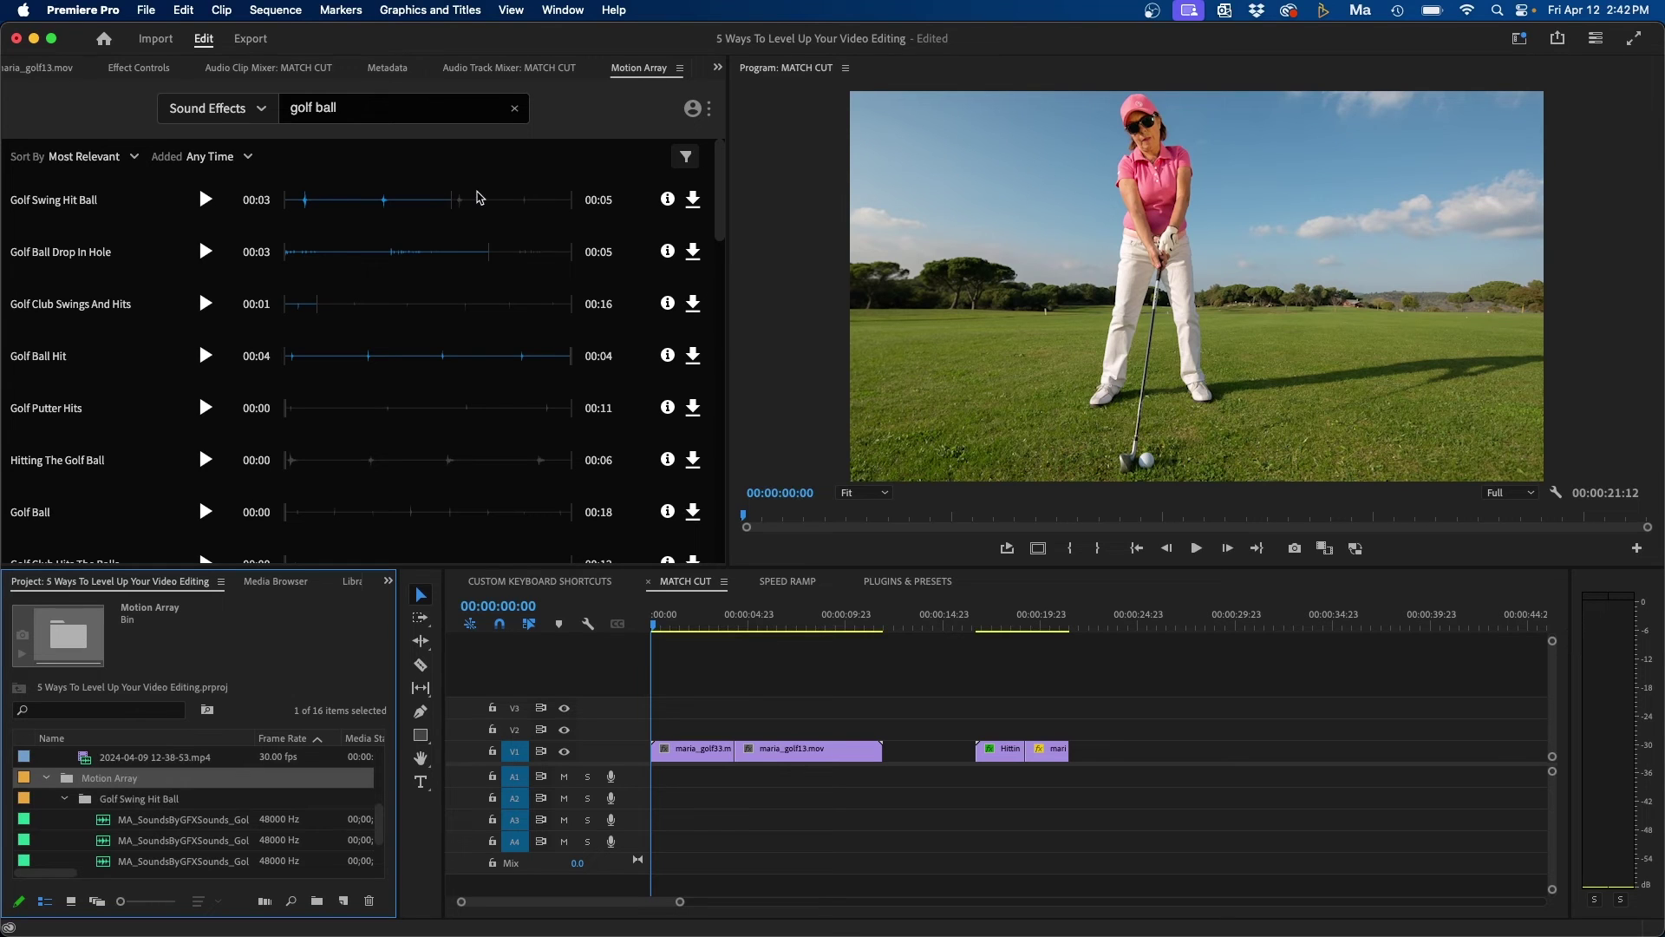
{"action": "double_click", "coordinate": [104, 819]}
{"action": "key", "text": "space"}
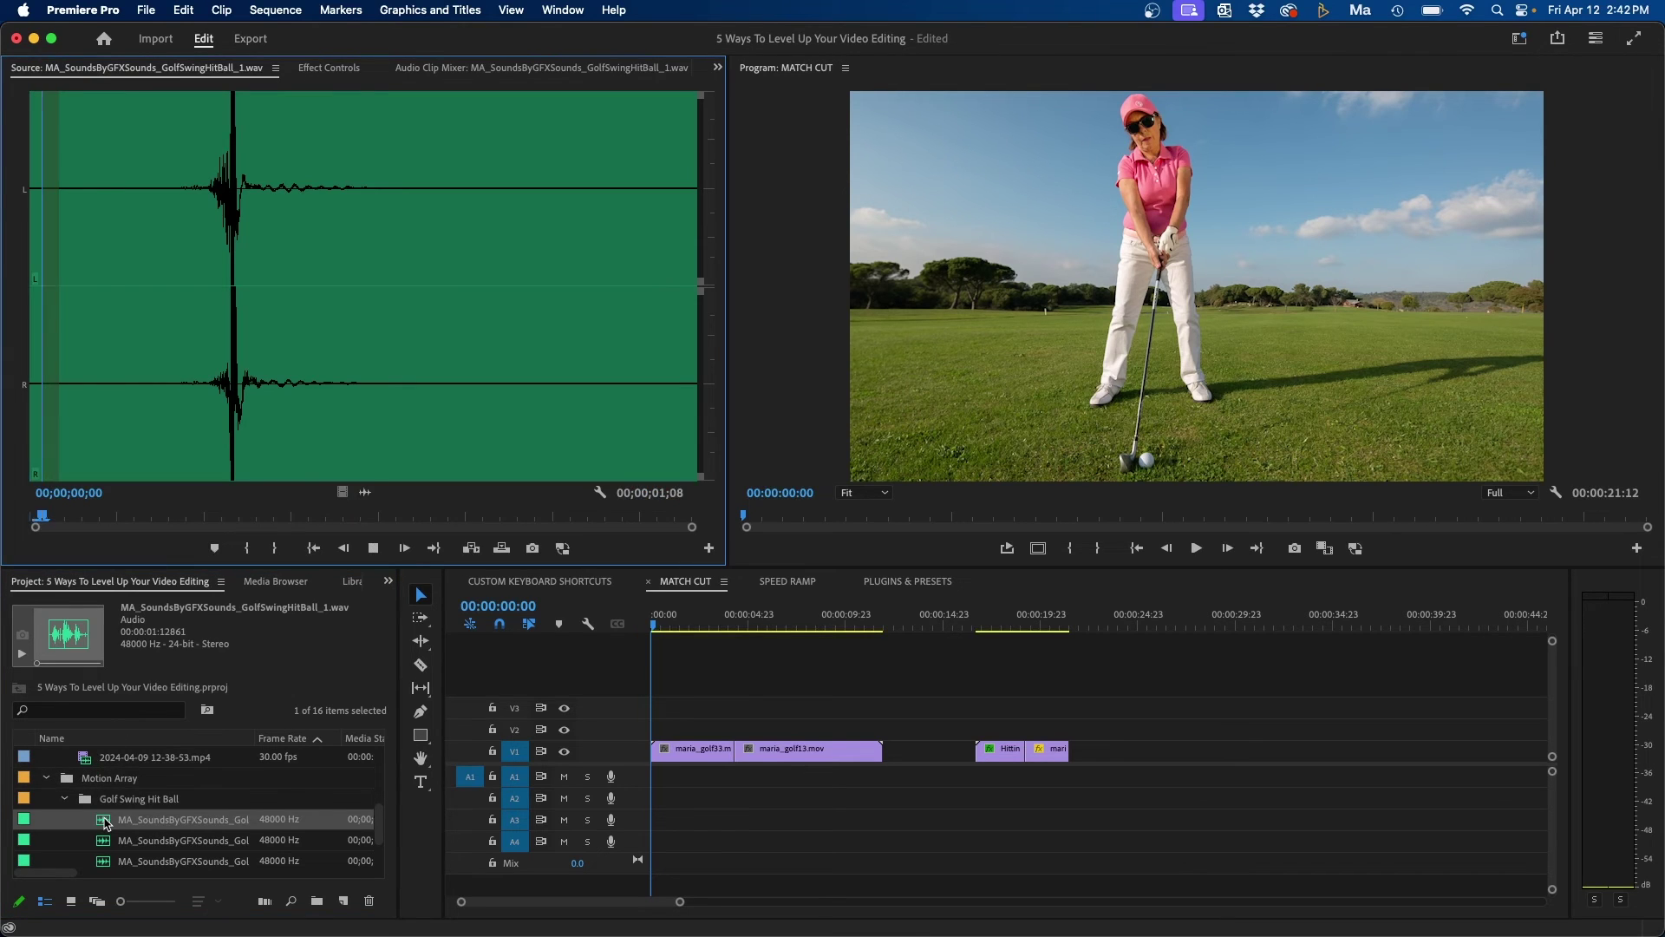
{"action": "key", "text": "space"}
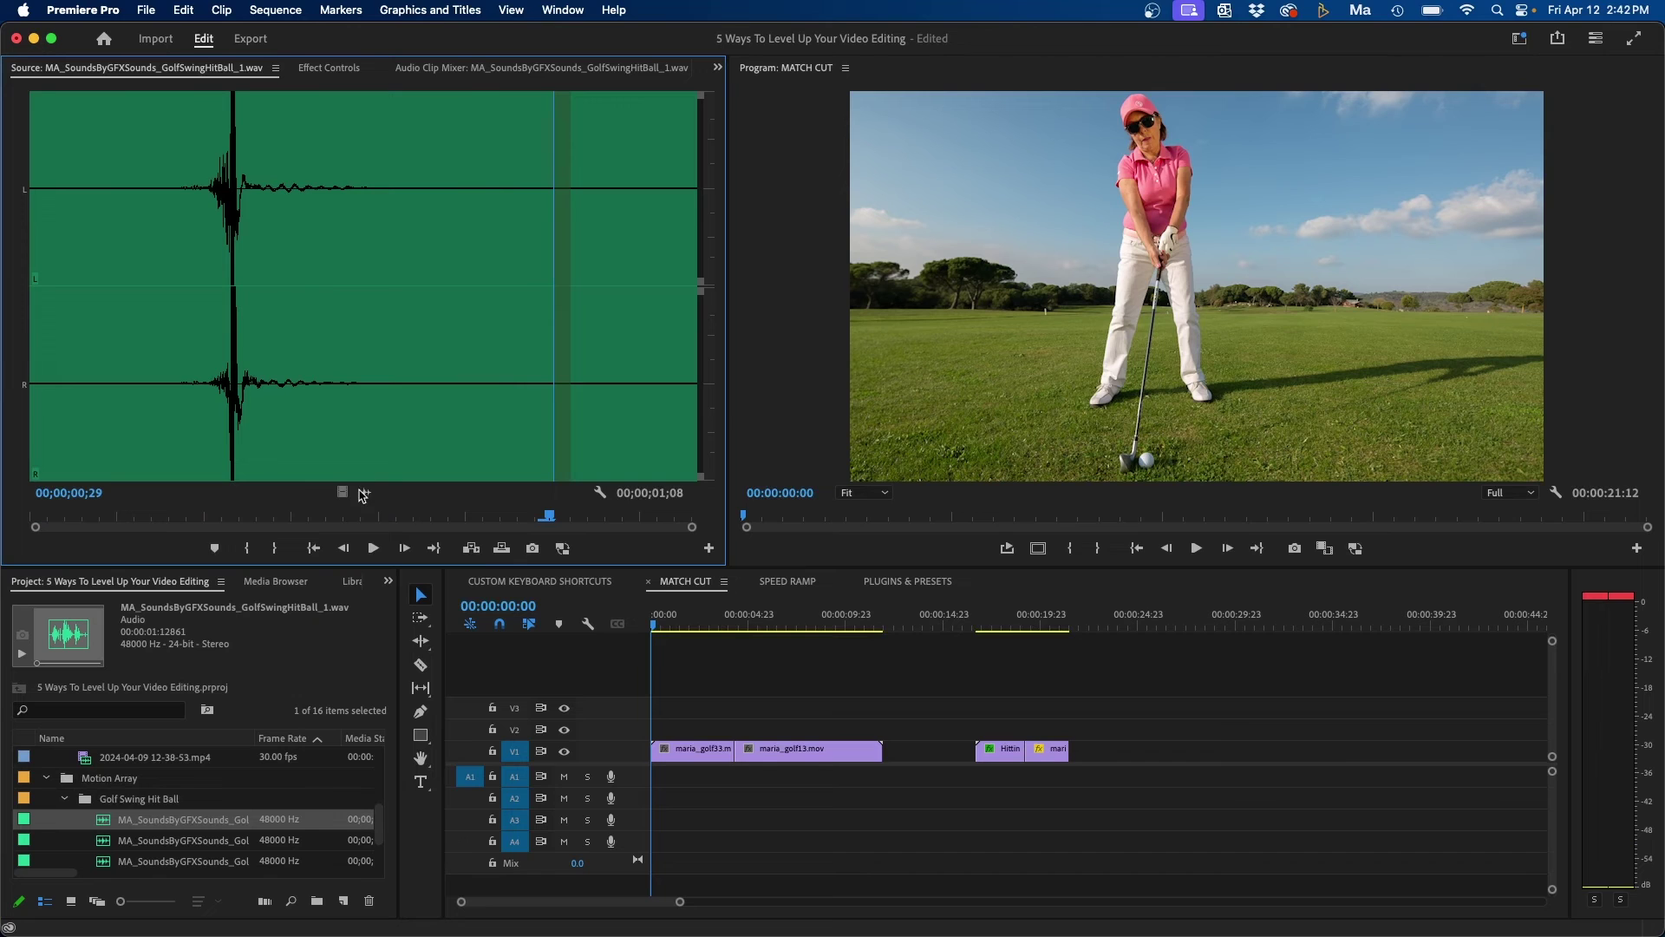
- Place the golf hit audio on A1 at the 00:00:04:04 cut and play it back
{"action": "left_click_drag", "start_coordinate": [363, 494], "coordinate": [744, 777]}
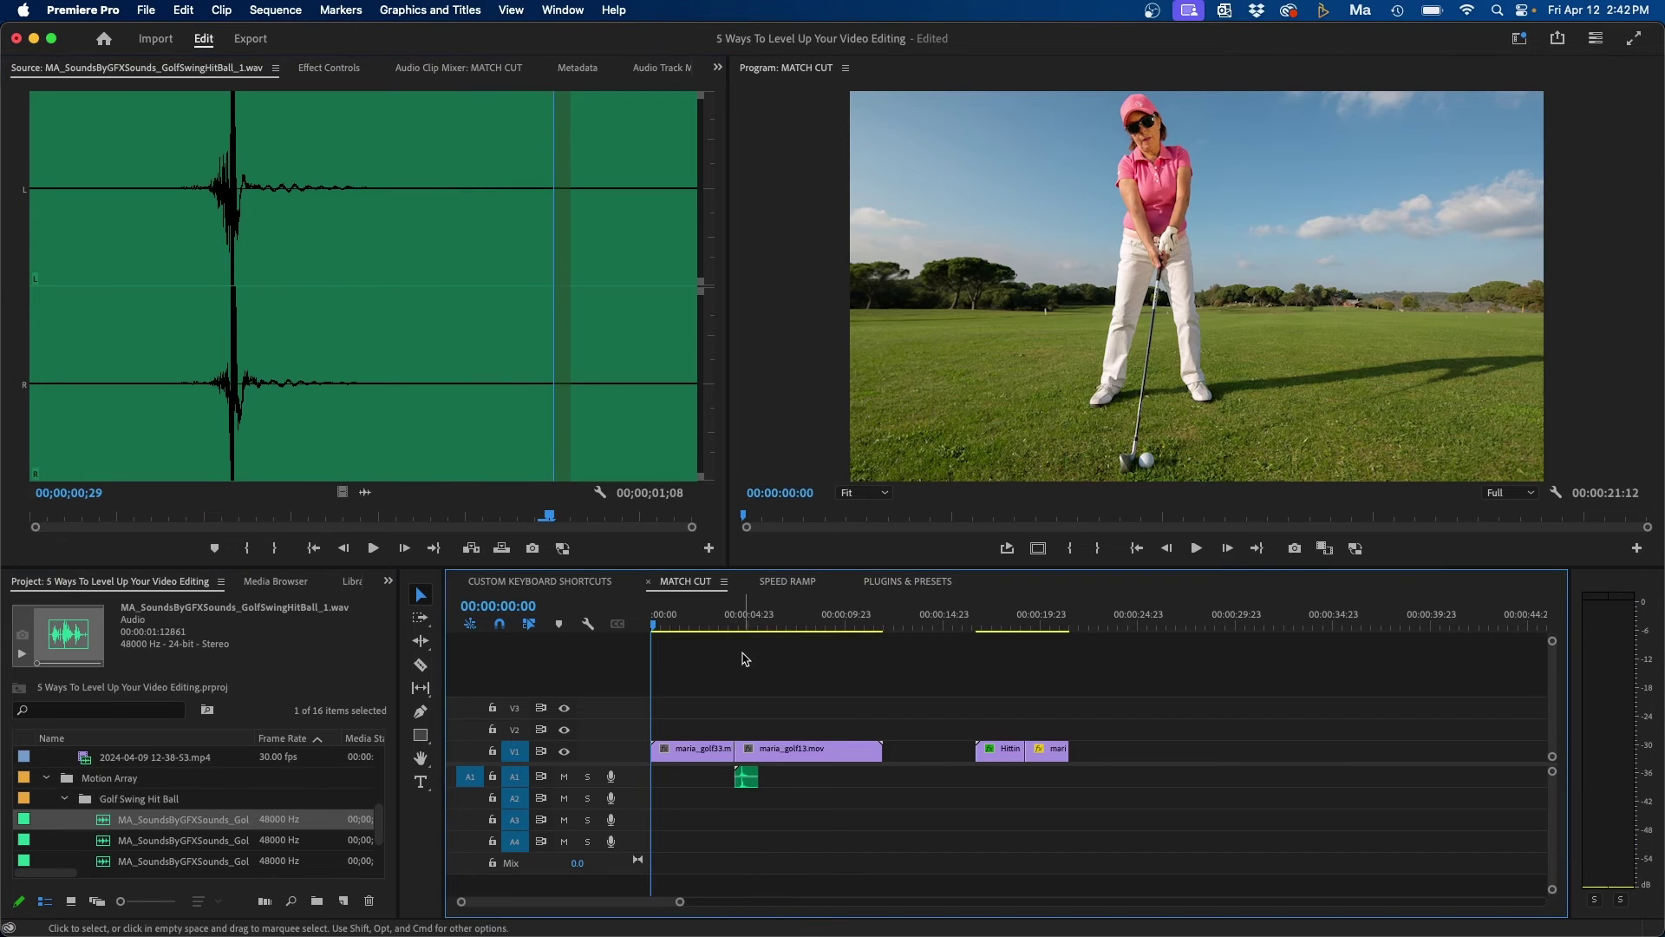
{"action": "key", "text": "Down"}
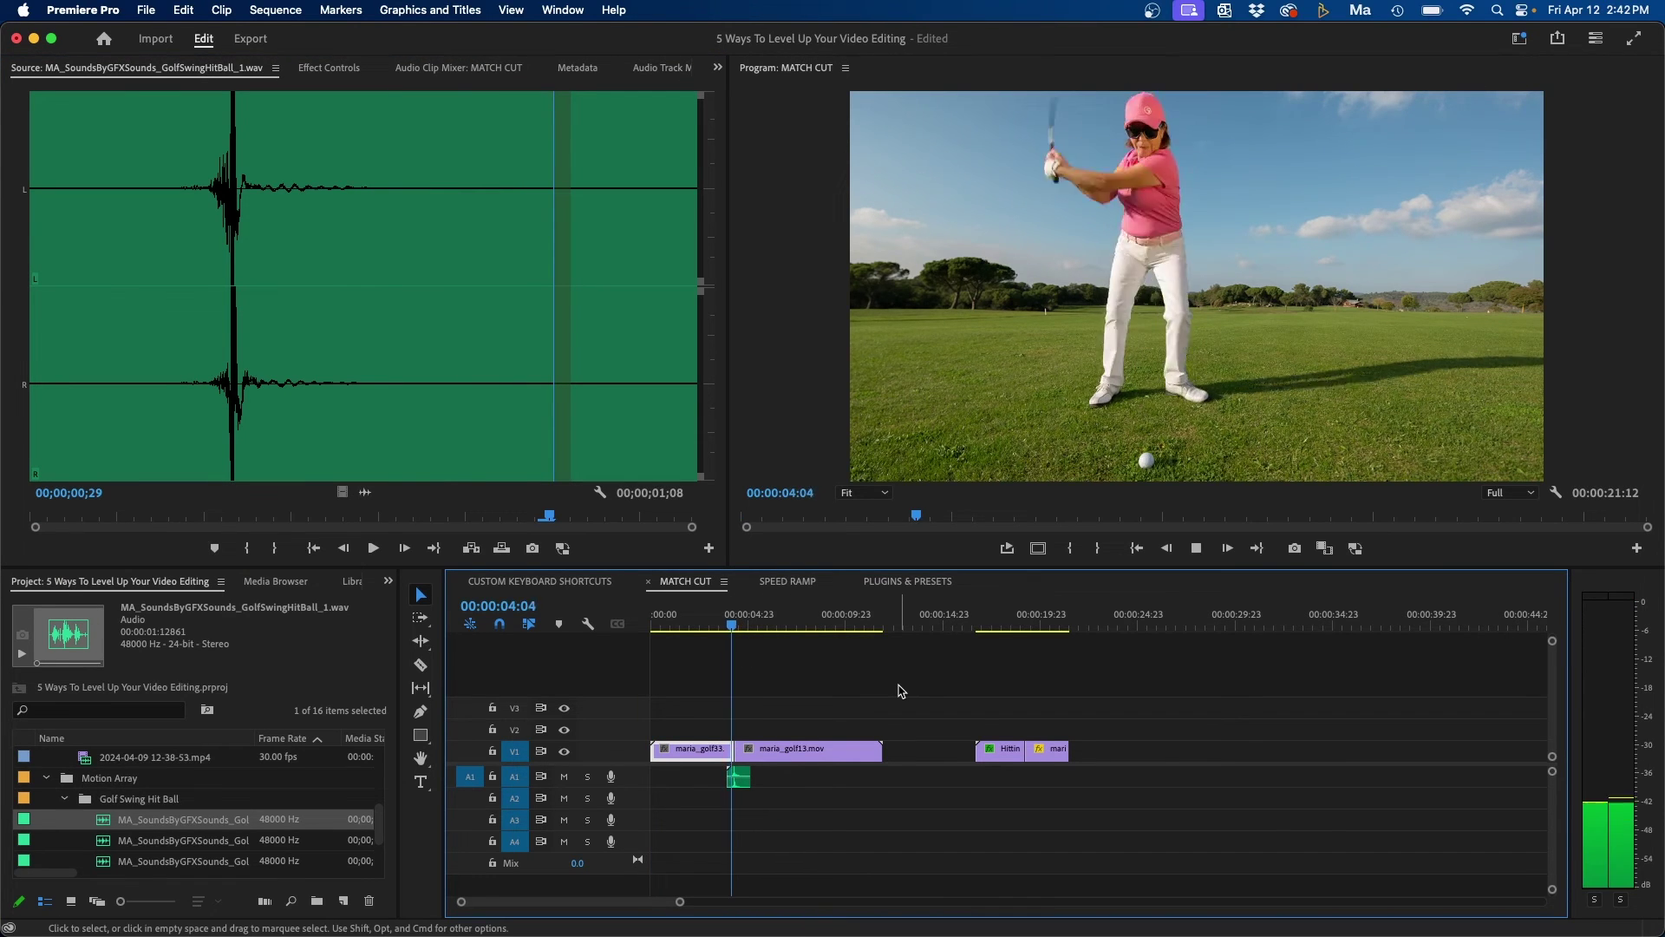
{"action": "key", "text": "space"}
{"action": "key", "text": "Home"}
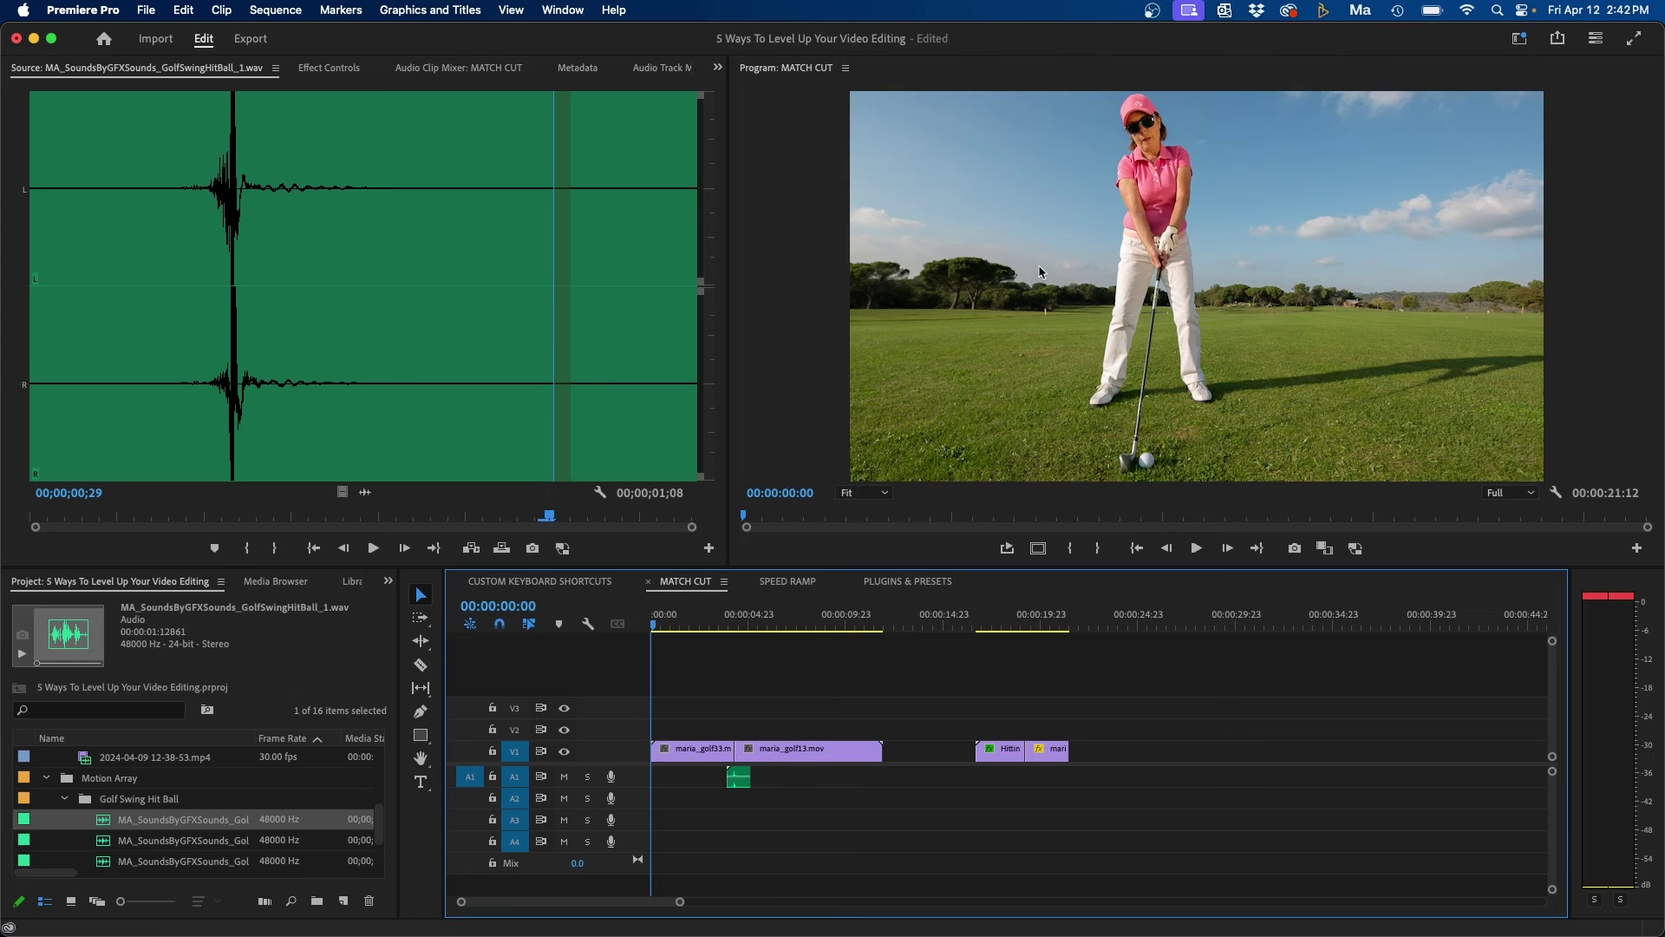
{"action": "left_click", "coordinate": [638, 69]}
- Search Motion Array sound effects for 'wind' and download Windy Mountains
{"action": "left_click", "coordinate": [639, 67]}
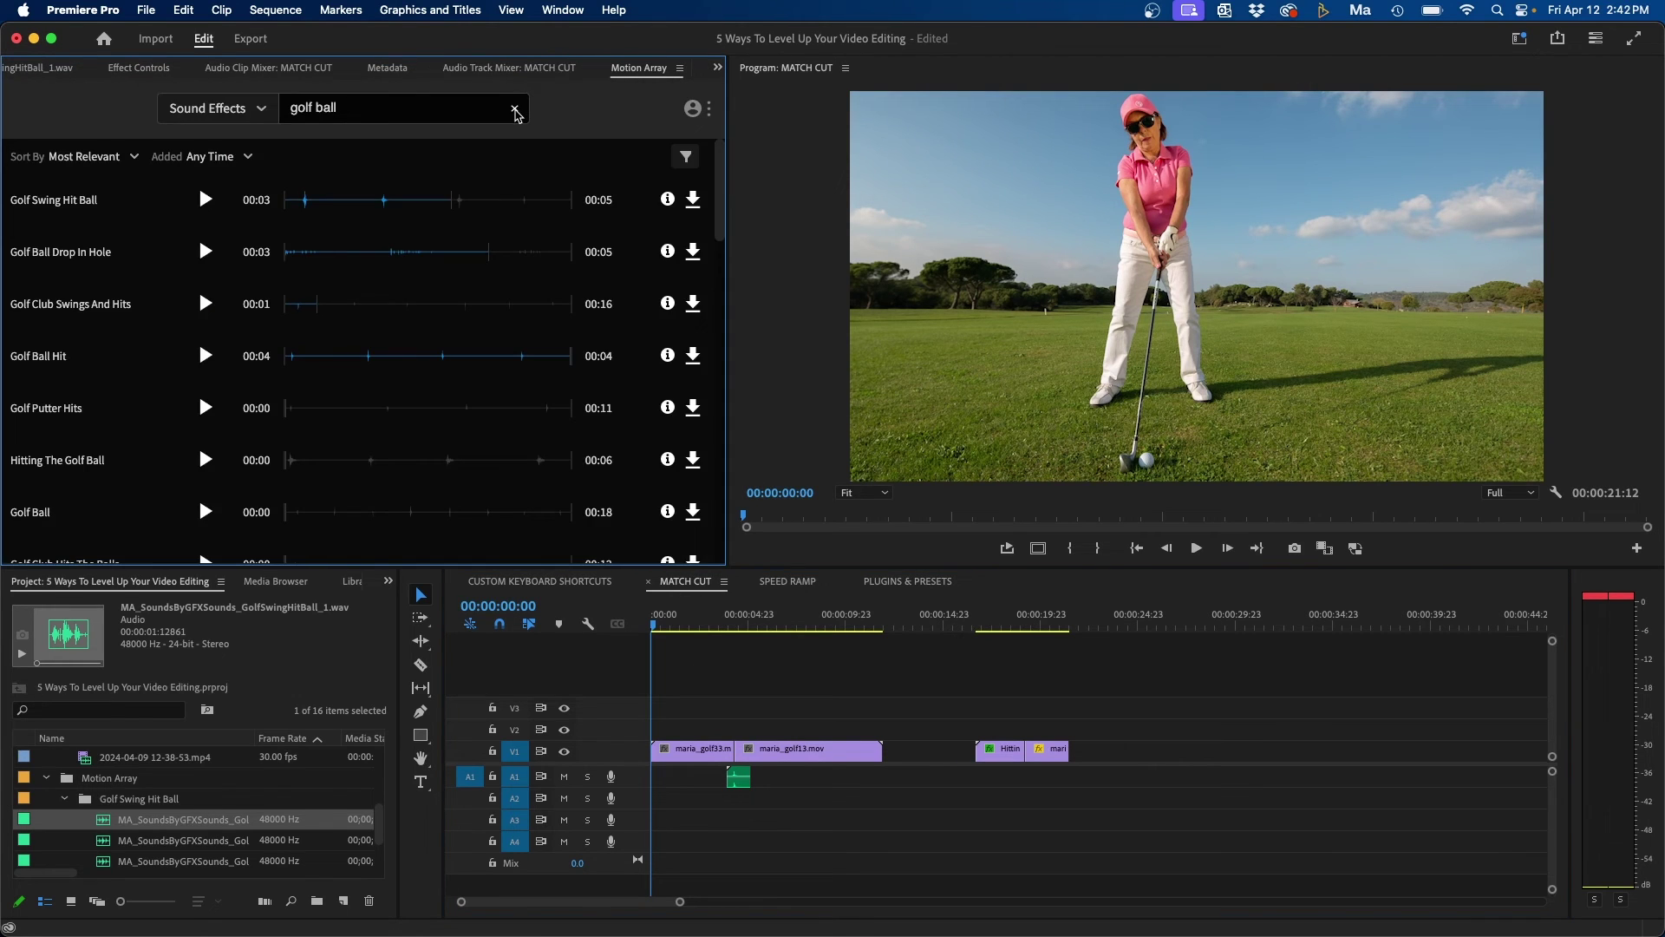
{"action": "left_click", "coordinate": [514, 108]}
{"action": "left_click", "coordinate": [379, 109]}
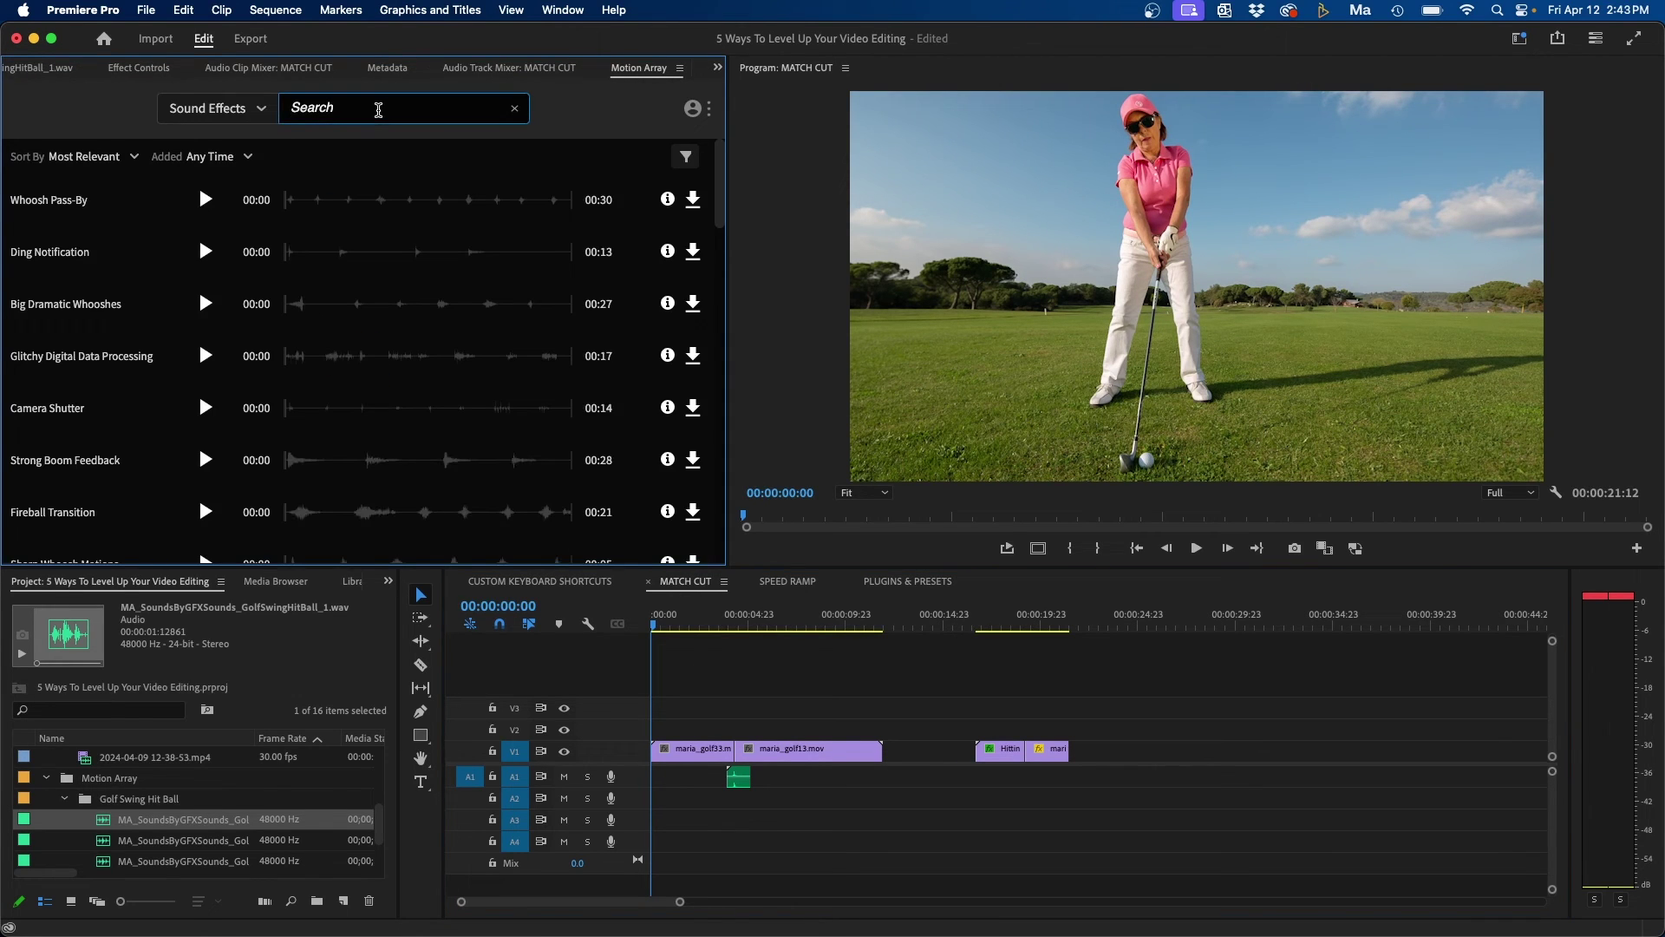
{"action": "type", "text": "wind"}
{"action": "key", "text": "Return"}
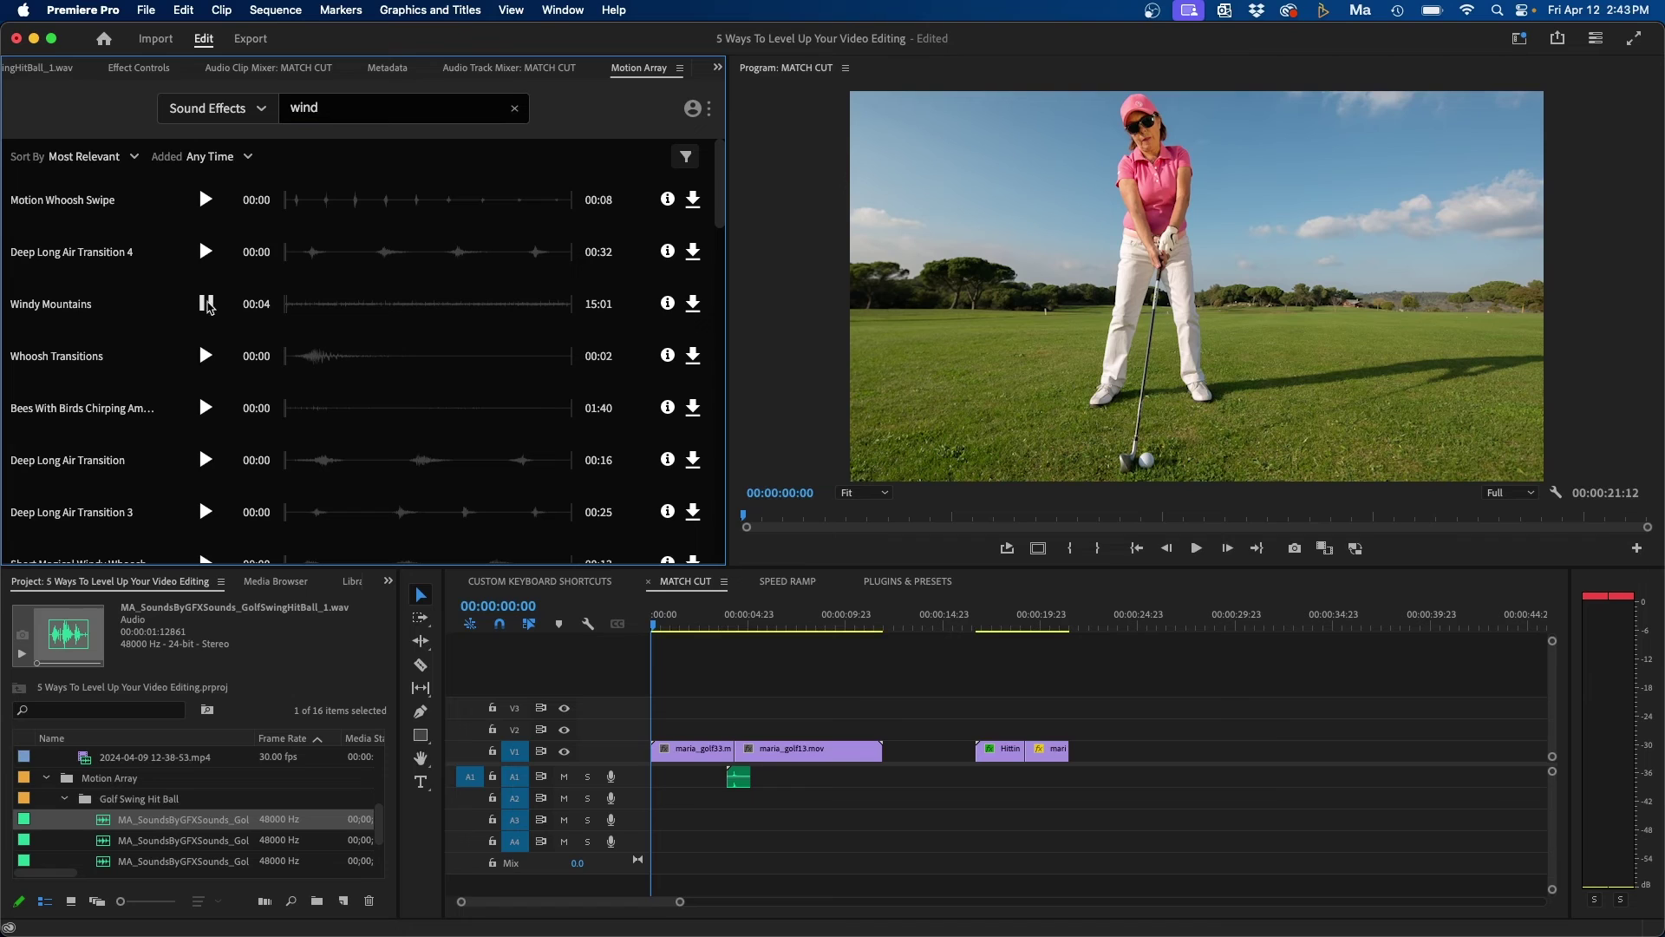
{"action": "left_click", "coordinate": [692, 304]}
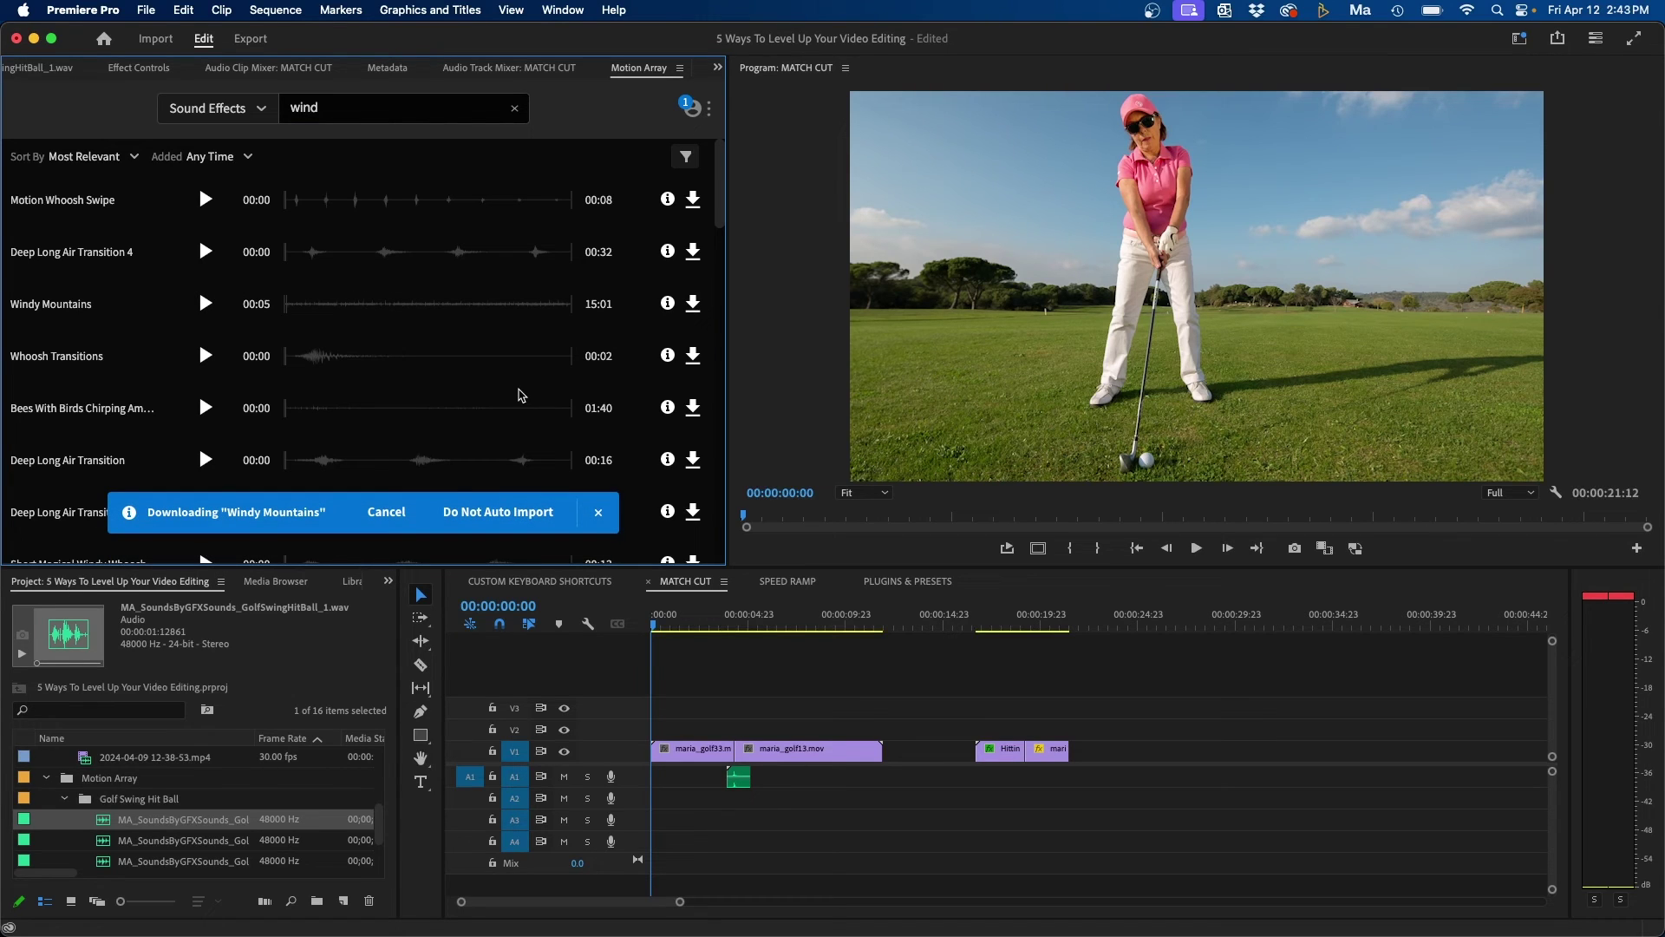
- Place the Windy Mountains audio on A2 under the golf shots and play it back
{"action": "left_click", "coordinate": [131, 819]}
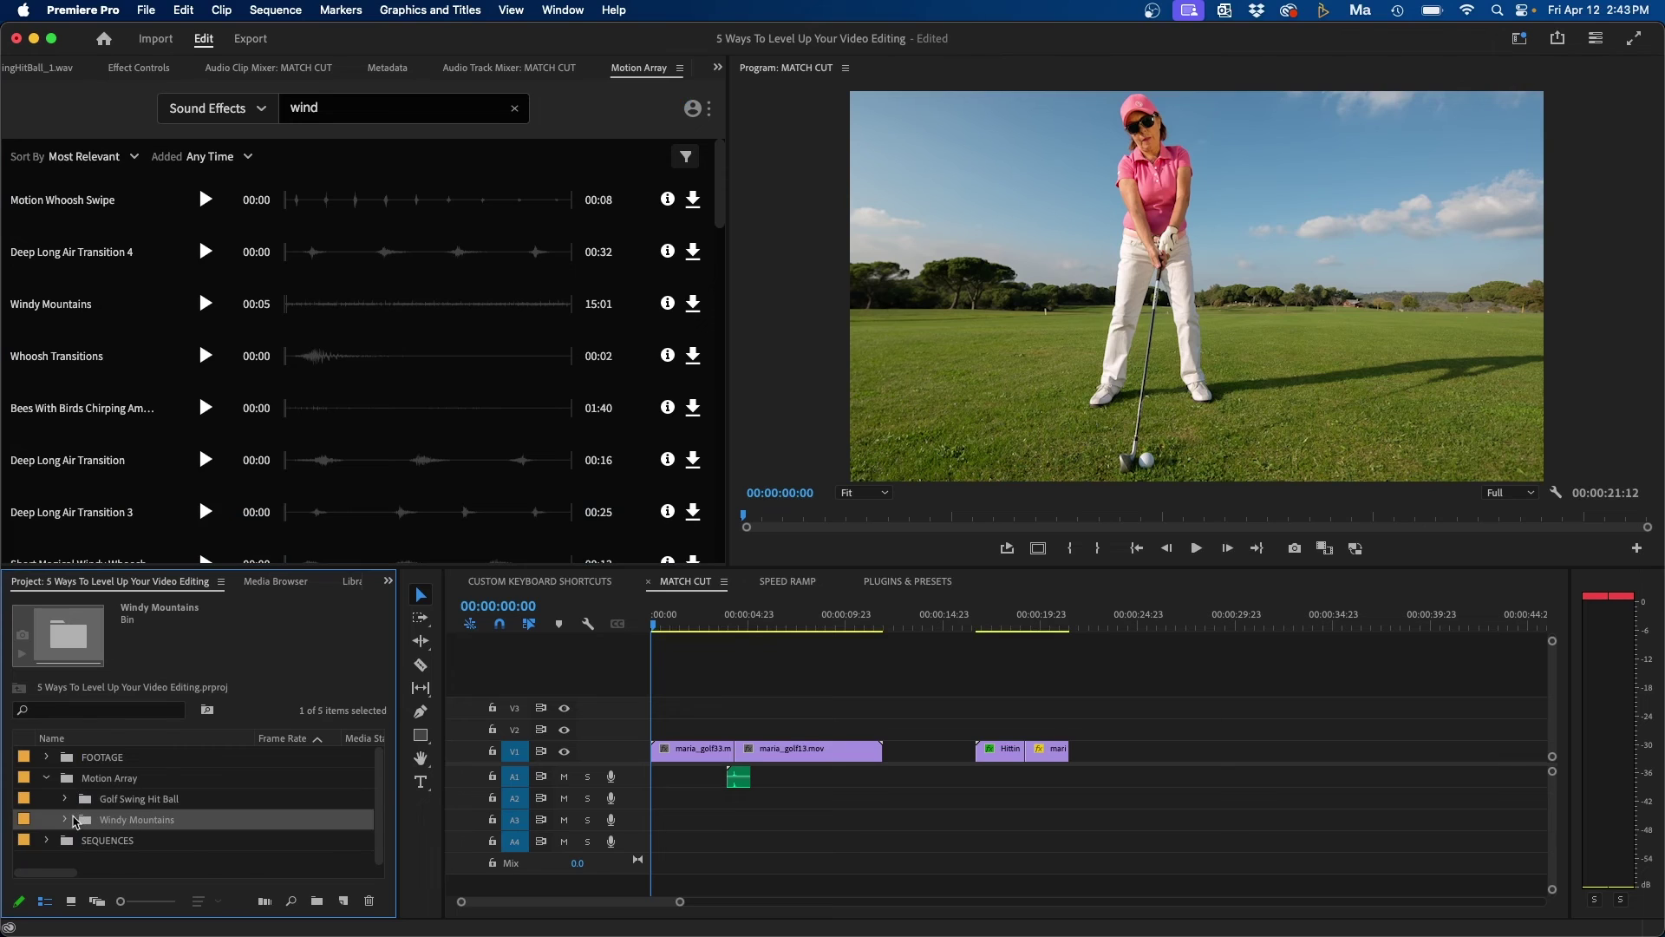
{"action": "left_click", "coordinate": [65, 820]}
{"action": "left_click_drag", "start_coordinate": [118, 847], "coordinate": [637, 803]}
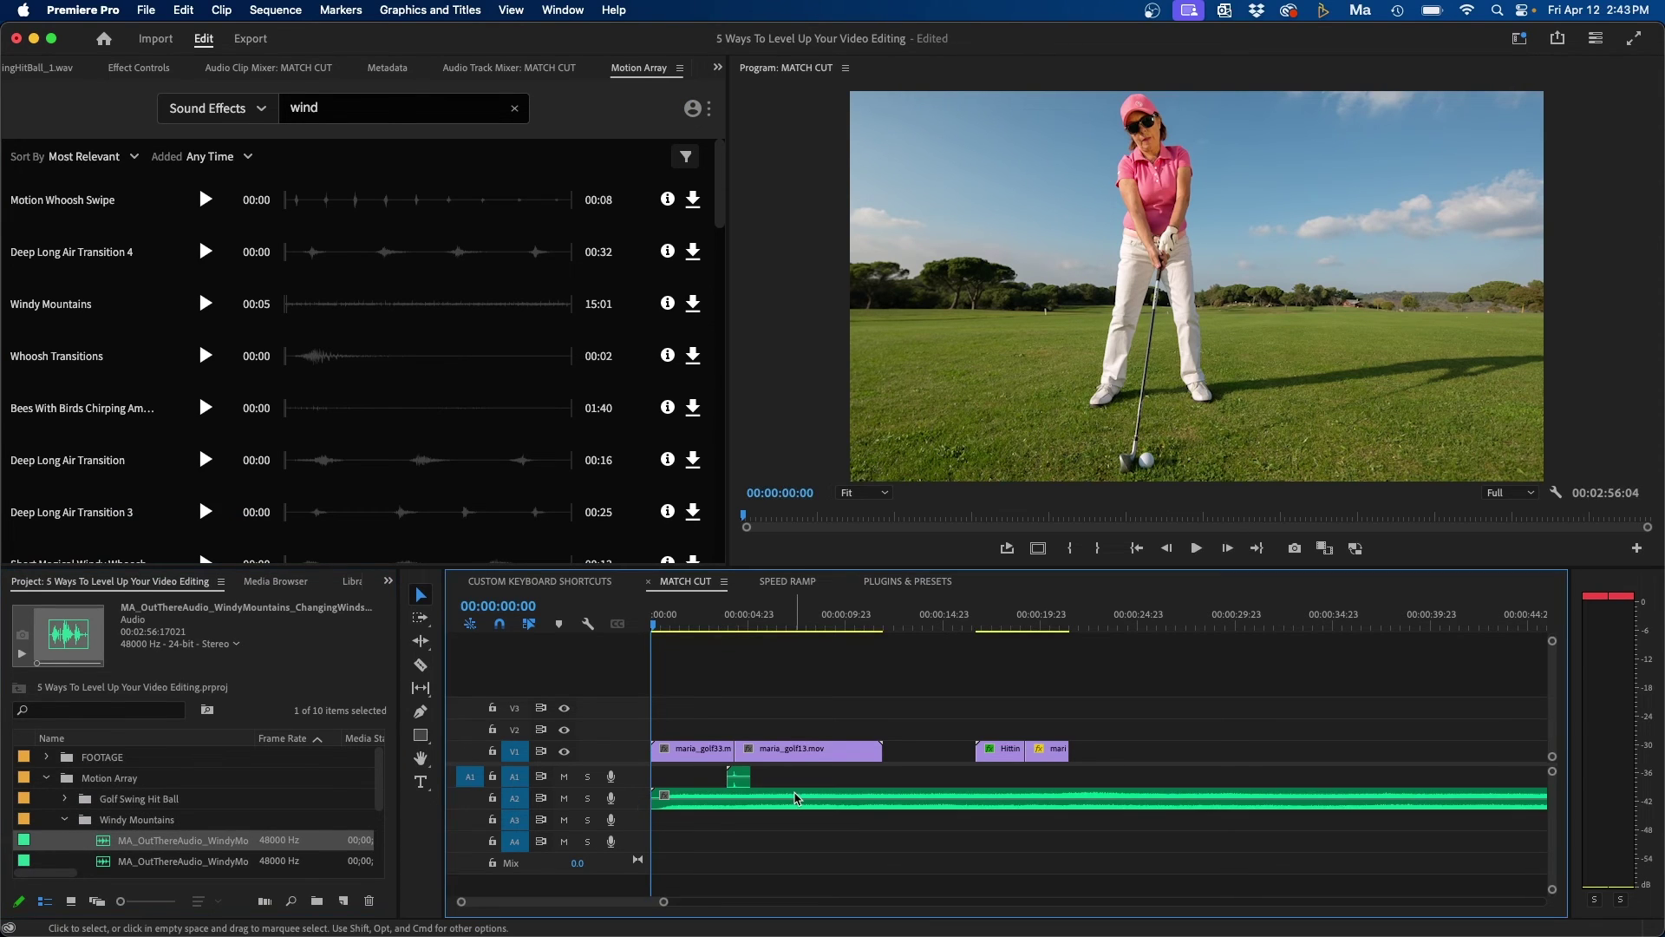
{"action": "key", "text": "space"}
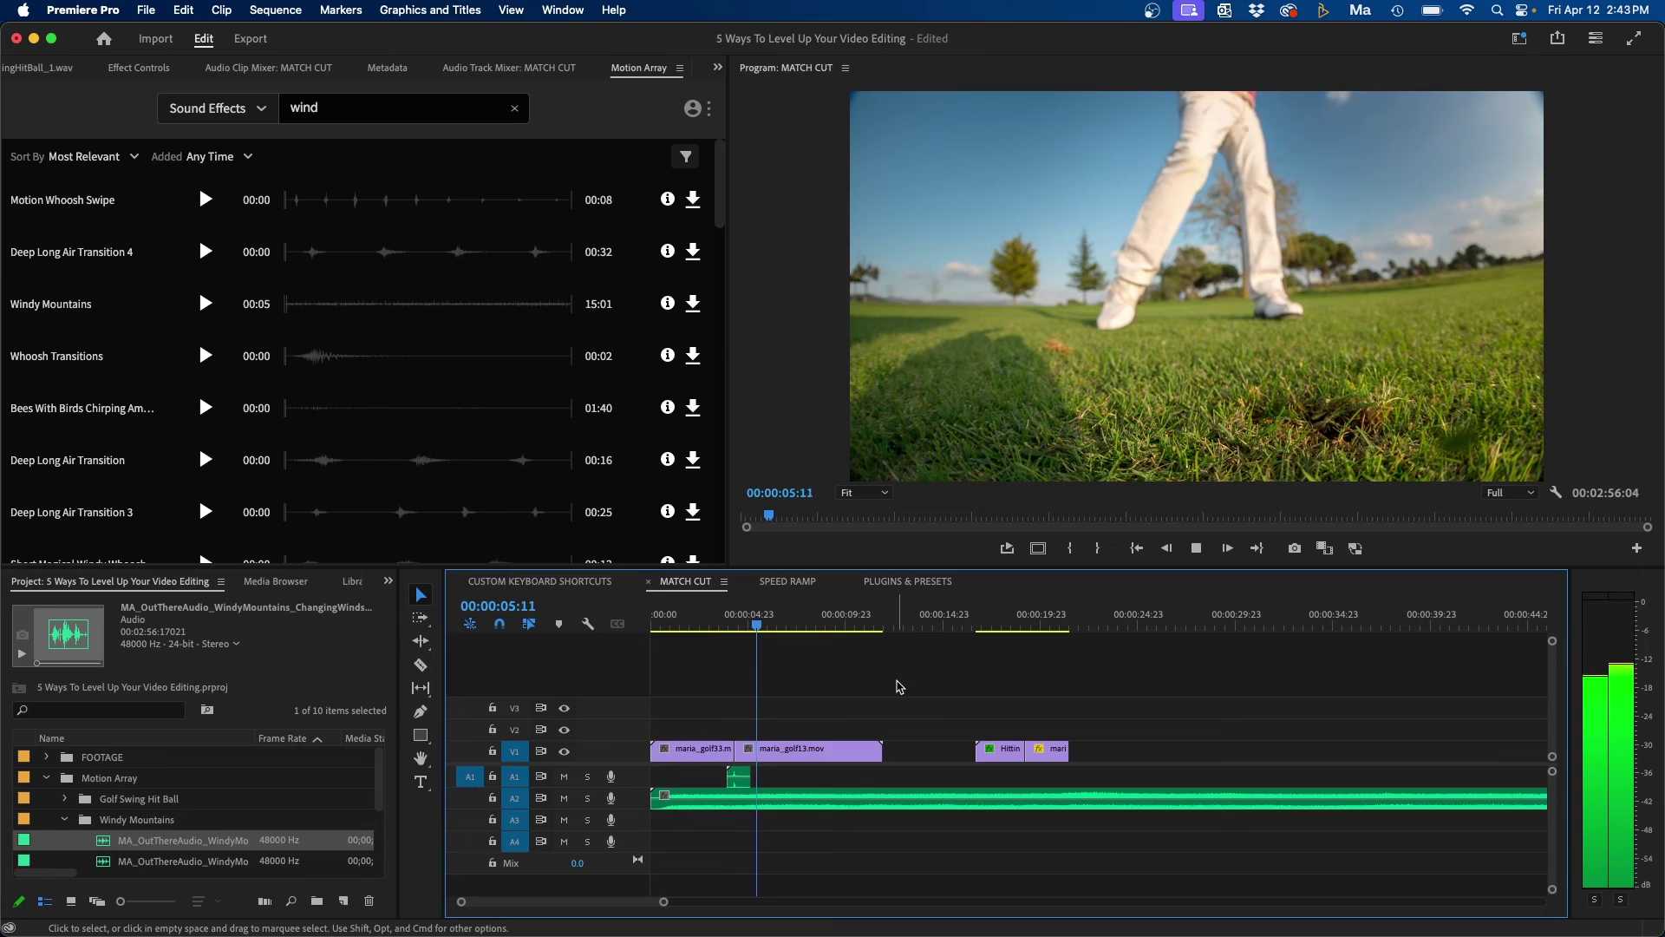
{"action": "key", "text": "space"}
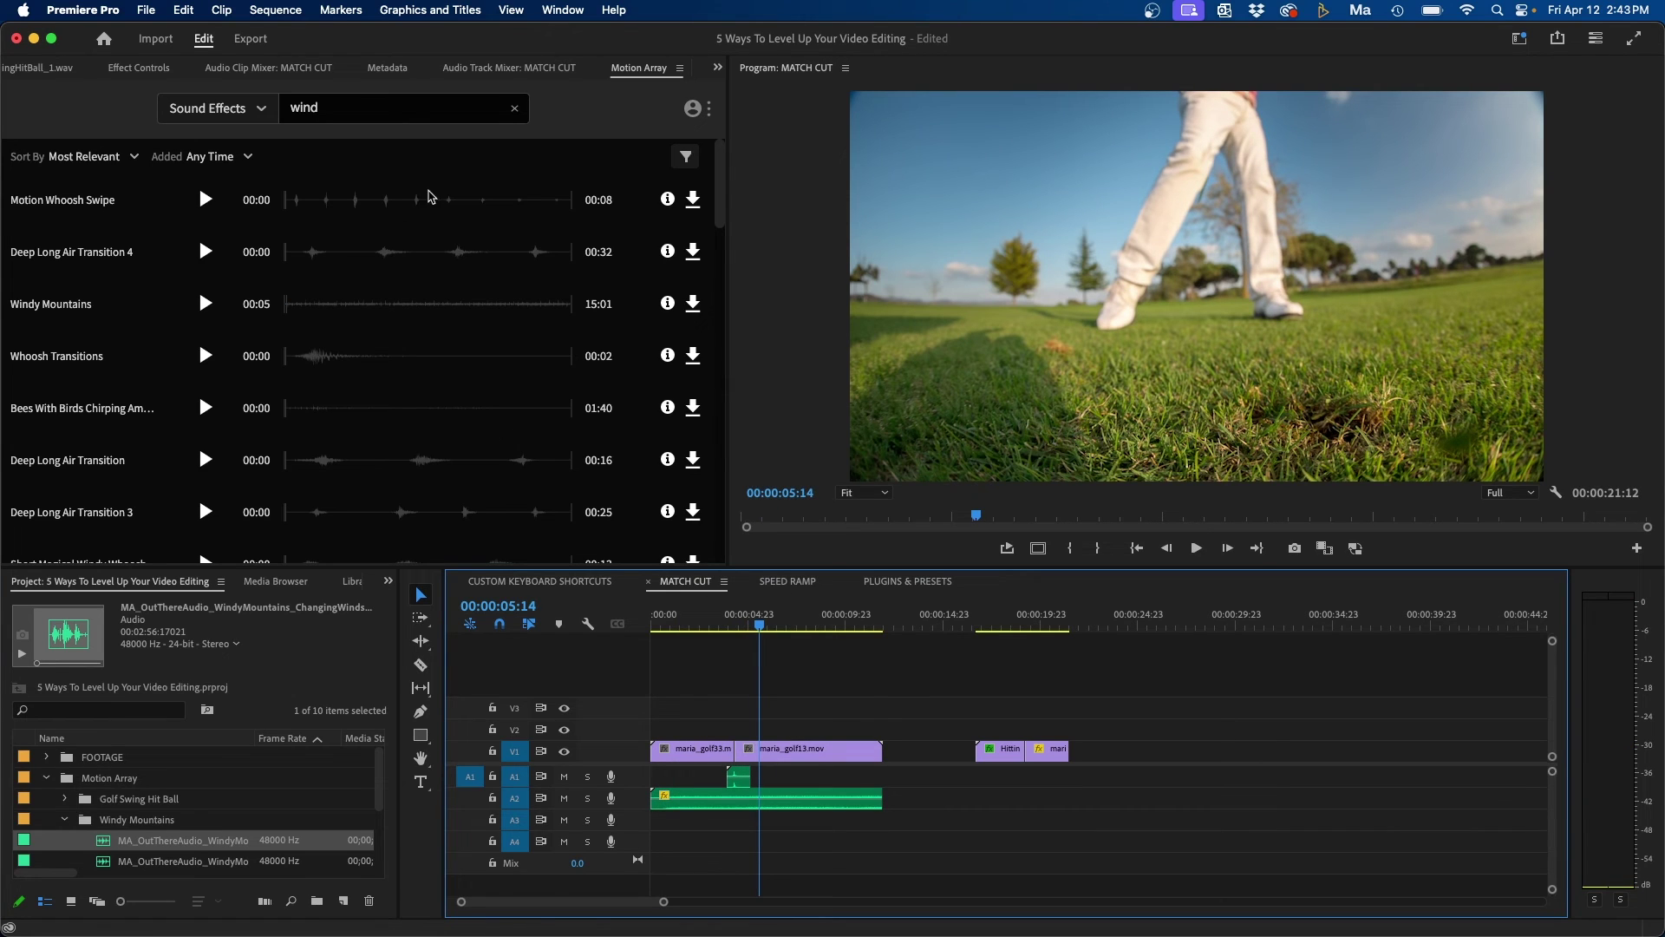
{"action": "left_click", "coordinate": [514, 110]}
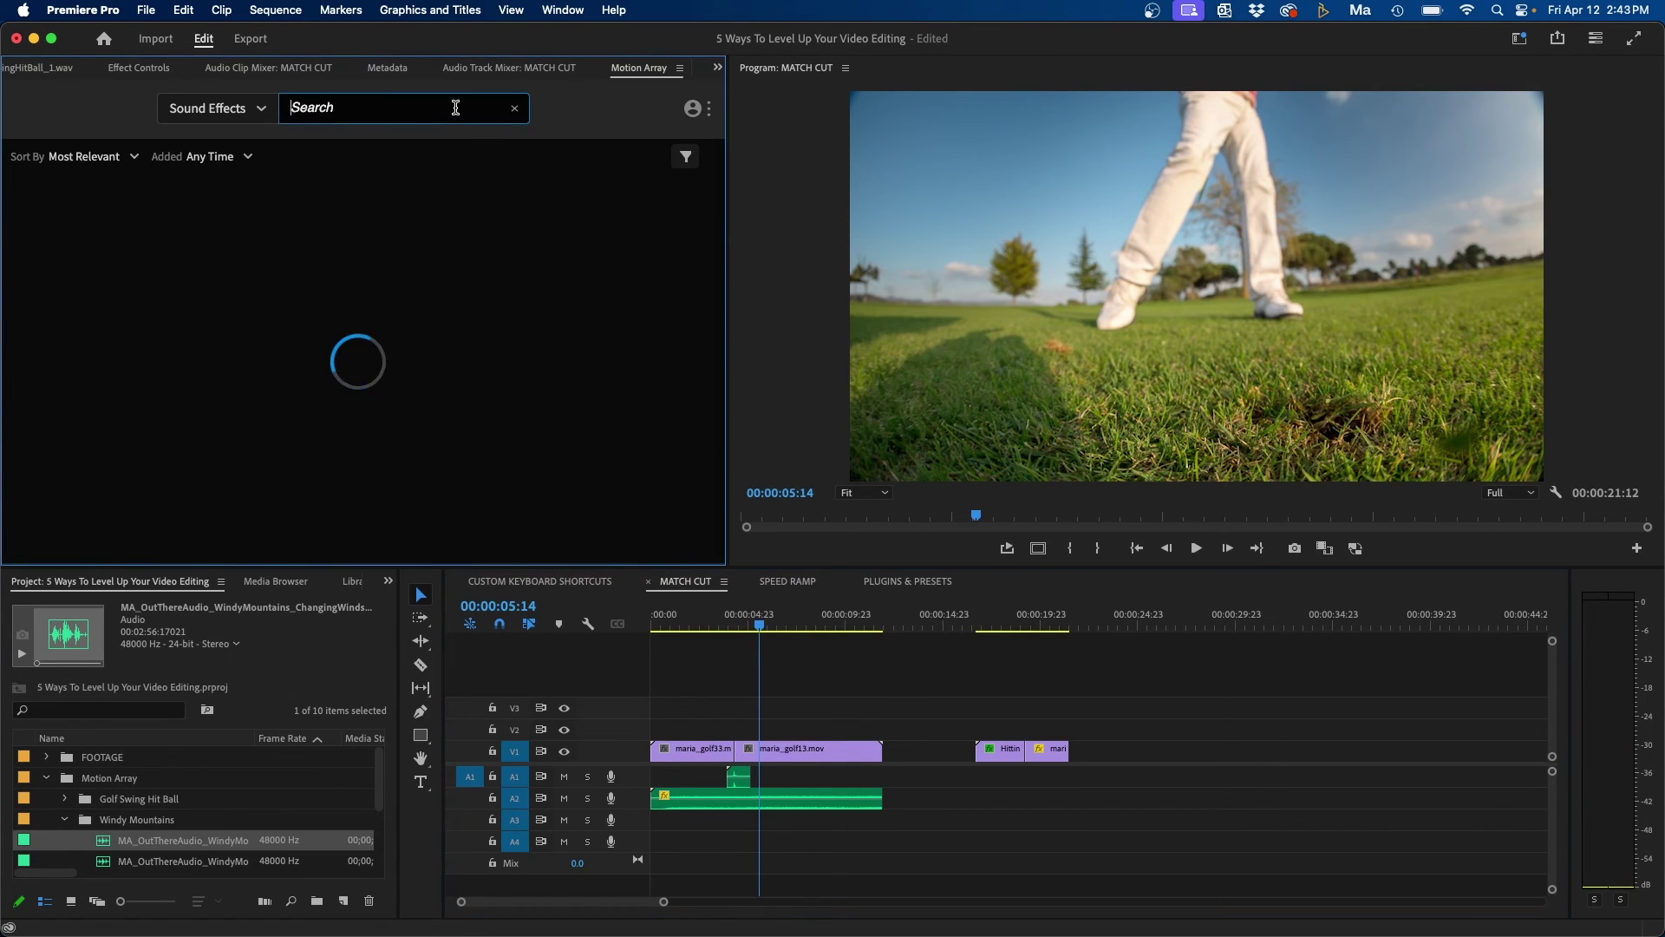
- Search 'birds chirping', preview the second result, and download Birds Chirping
{"action": "type", "text": "birds chirping"}
{"action": "key", "text": "Return"}
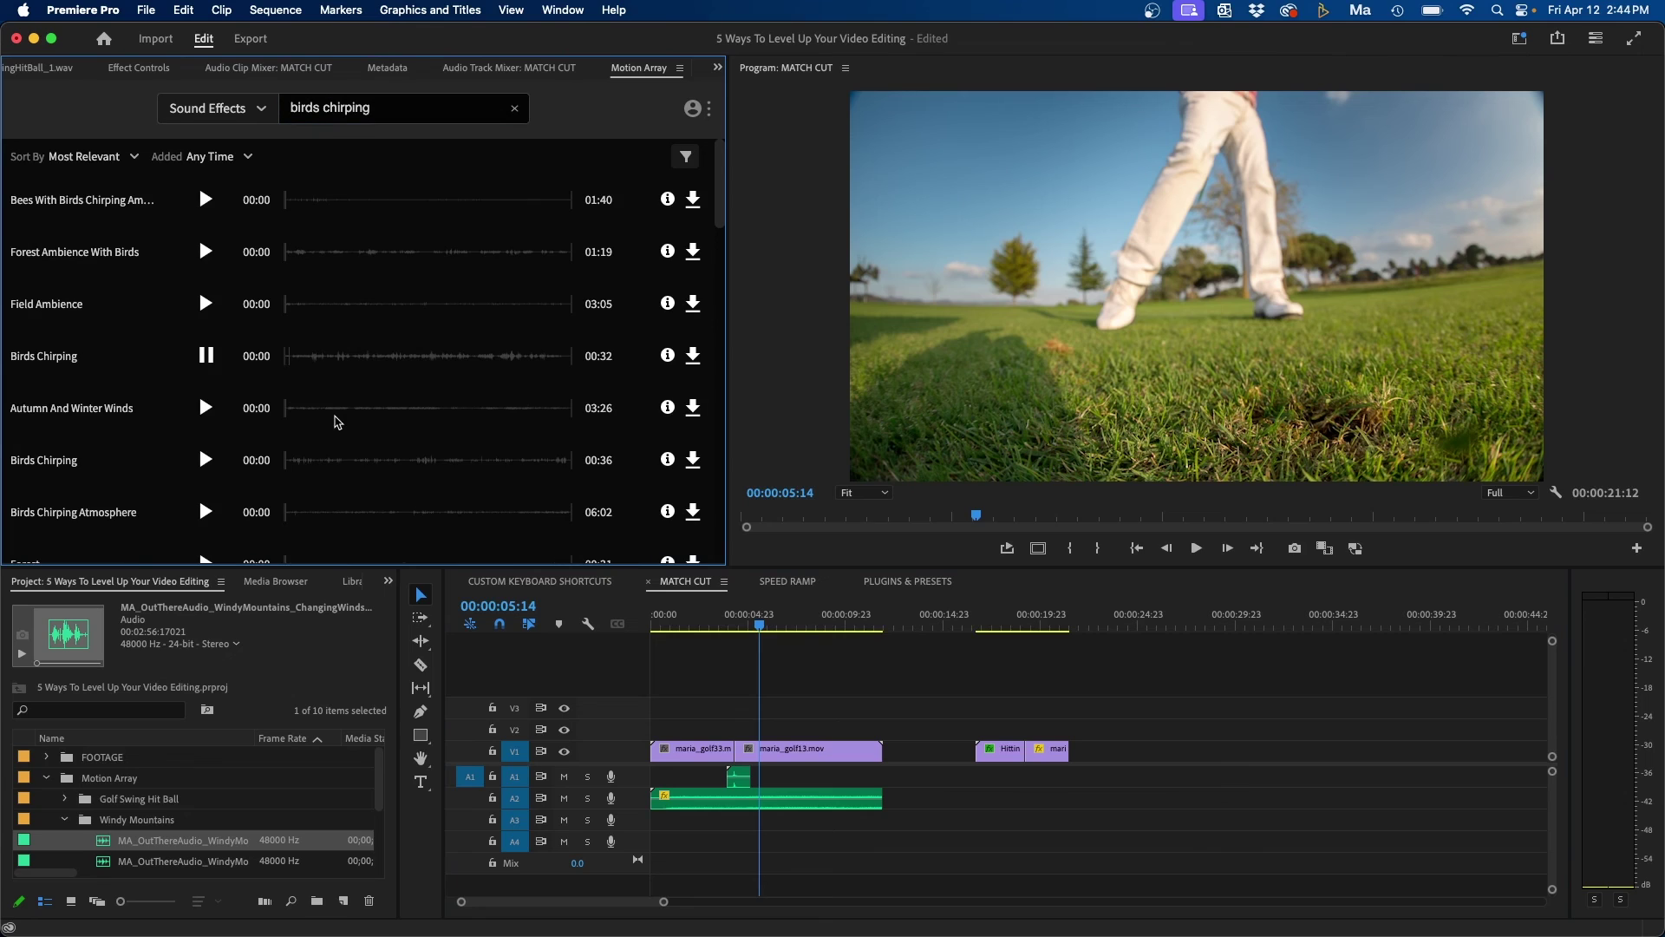
{"action": "left_click", "coordinate": [203, 460]}
{"action": "left_click", "coordinate": [692, 460]}
- Place the Birds Chirping audio on A3 and play the sequence from the start
{"action": "left_click_drag", "start_coordinate": [506, 464], "coordinate": [678, 831]}
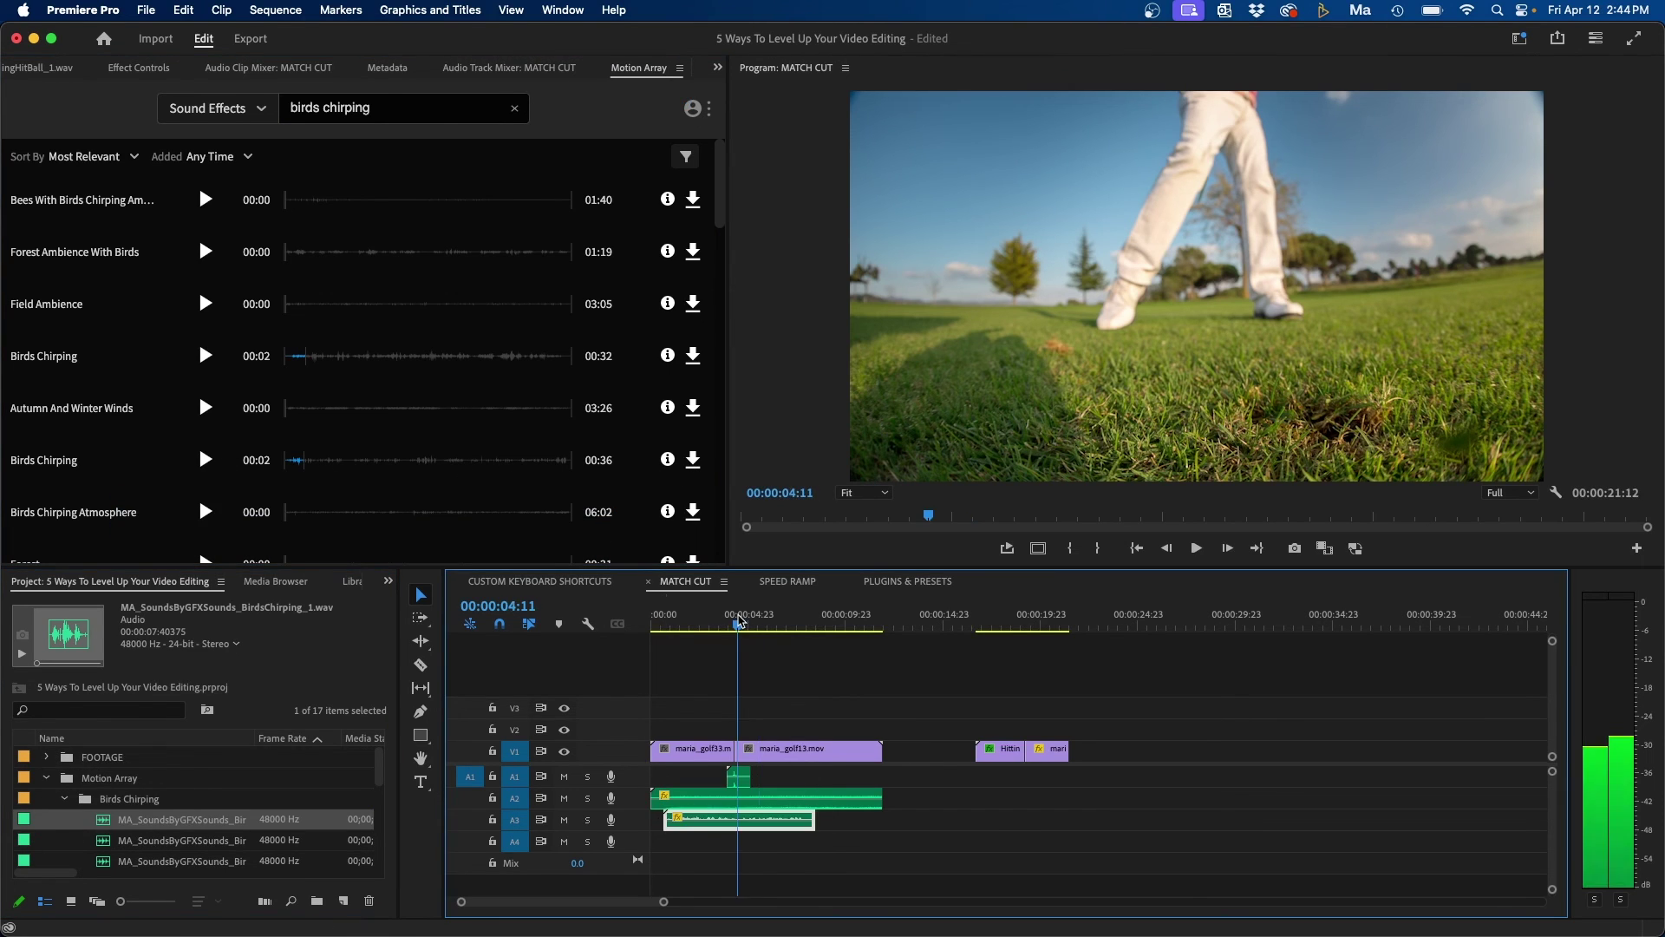
{"action": "key", "text": "Home"}
{"action": "key", "text": "space"}
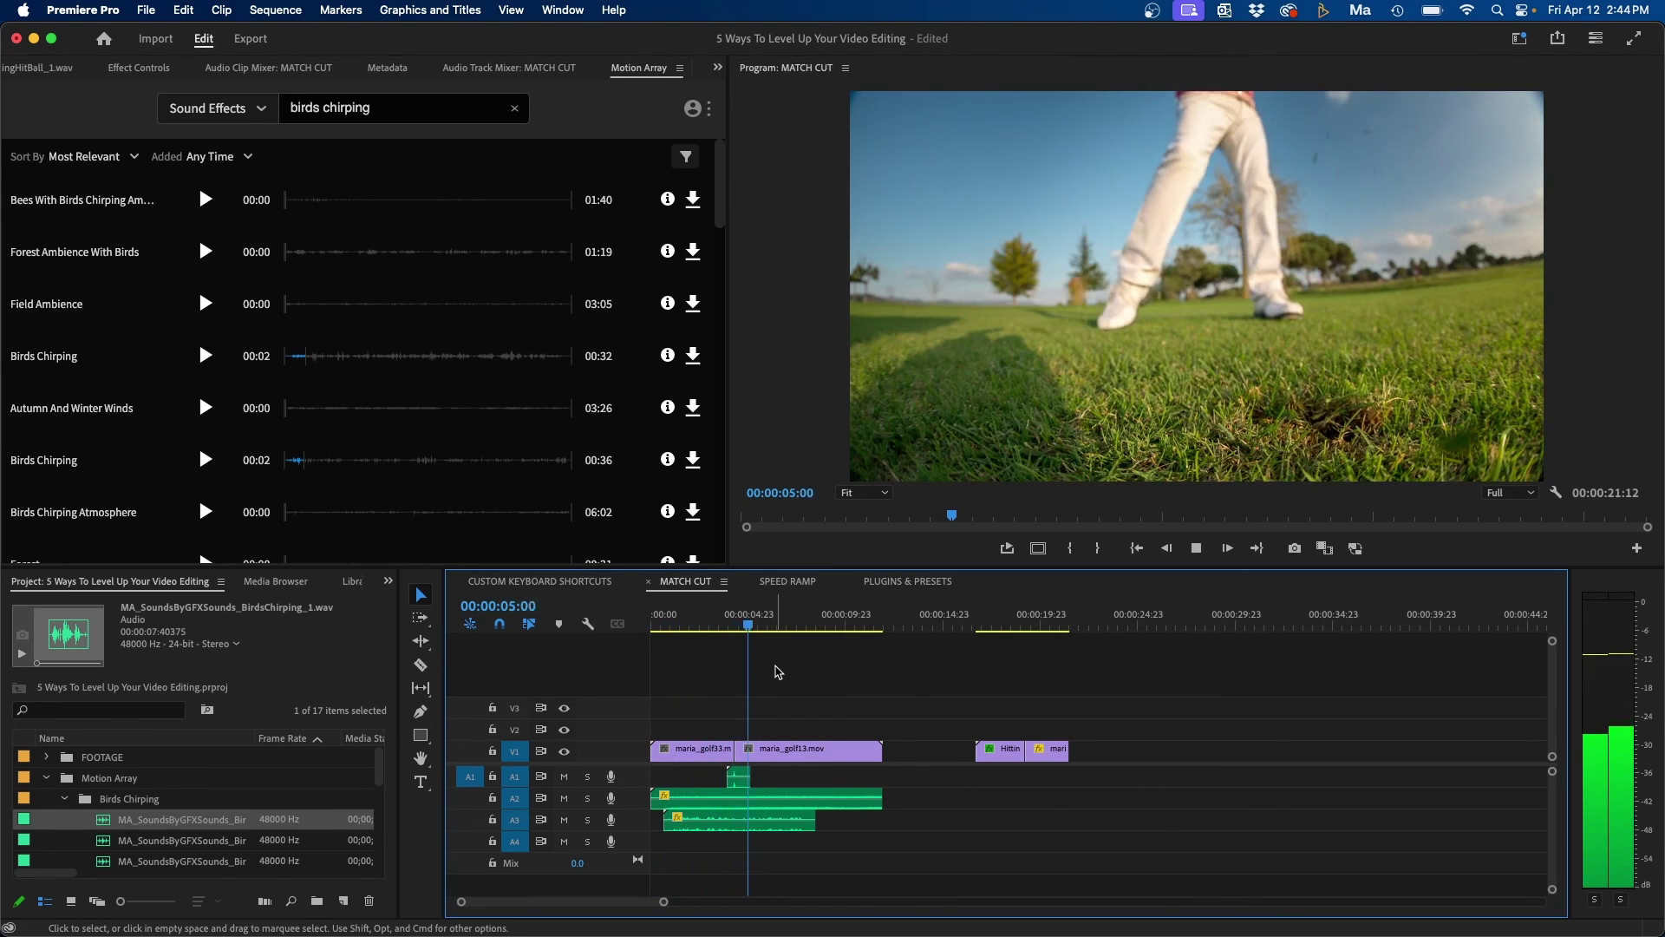
{"action": "key", "text": "space"}
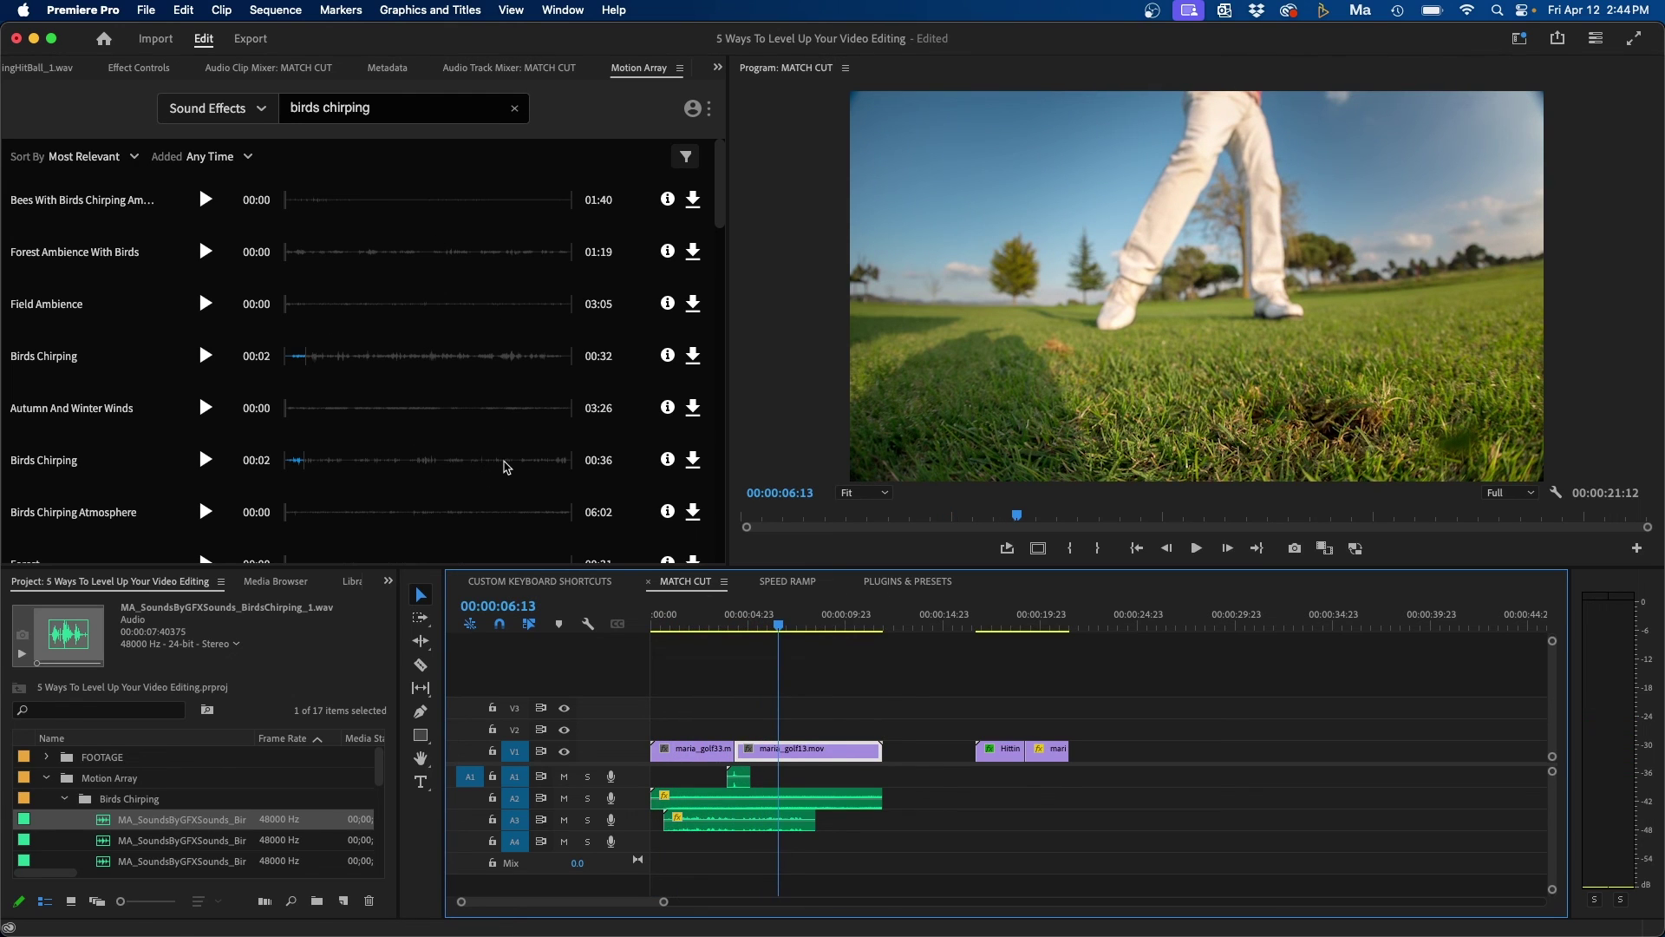
{"action": "left_click", "coordinate": [856, 663]}
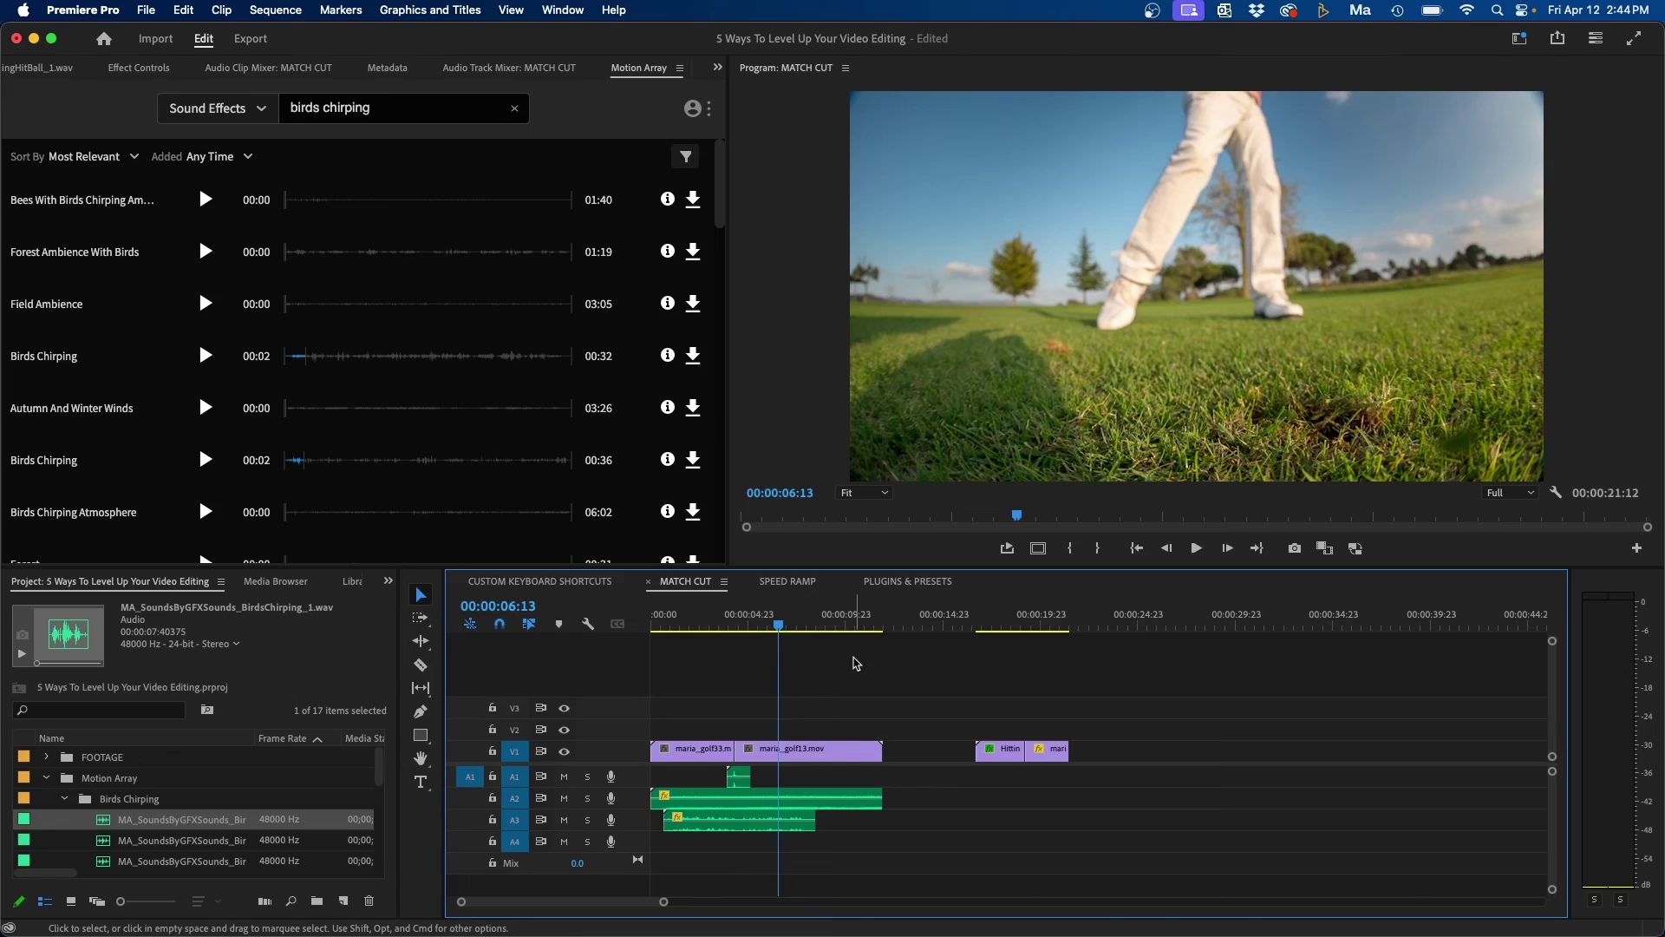